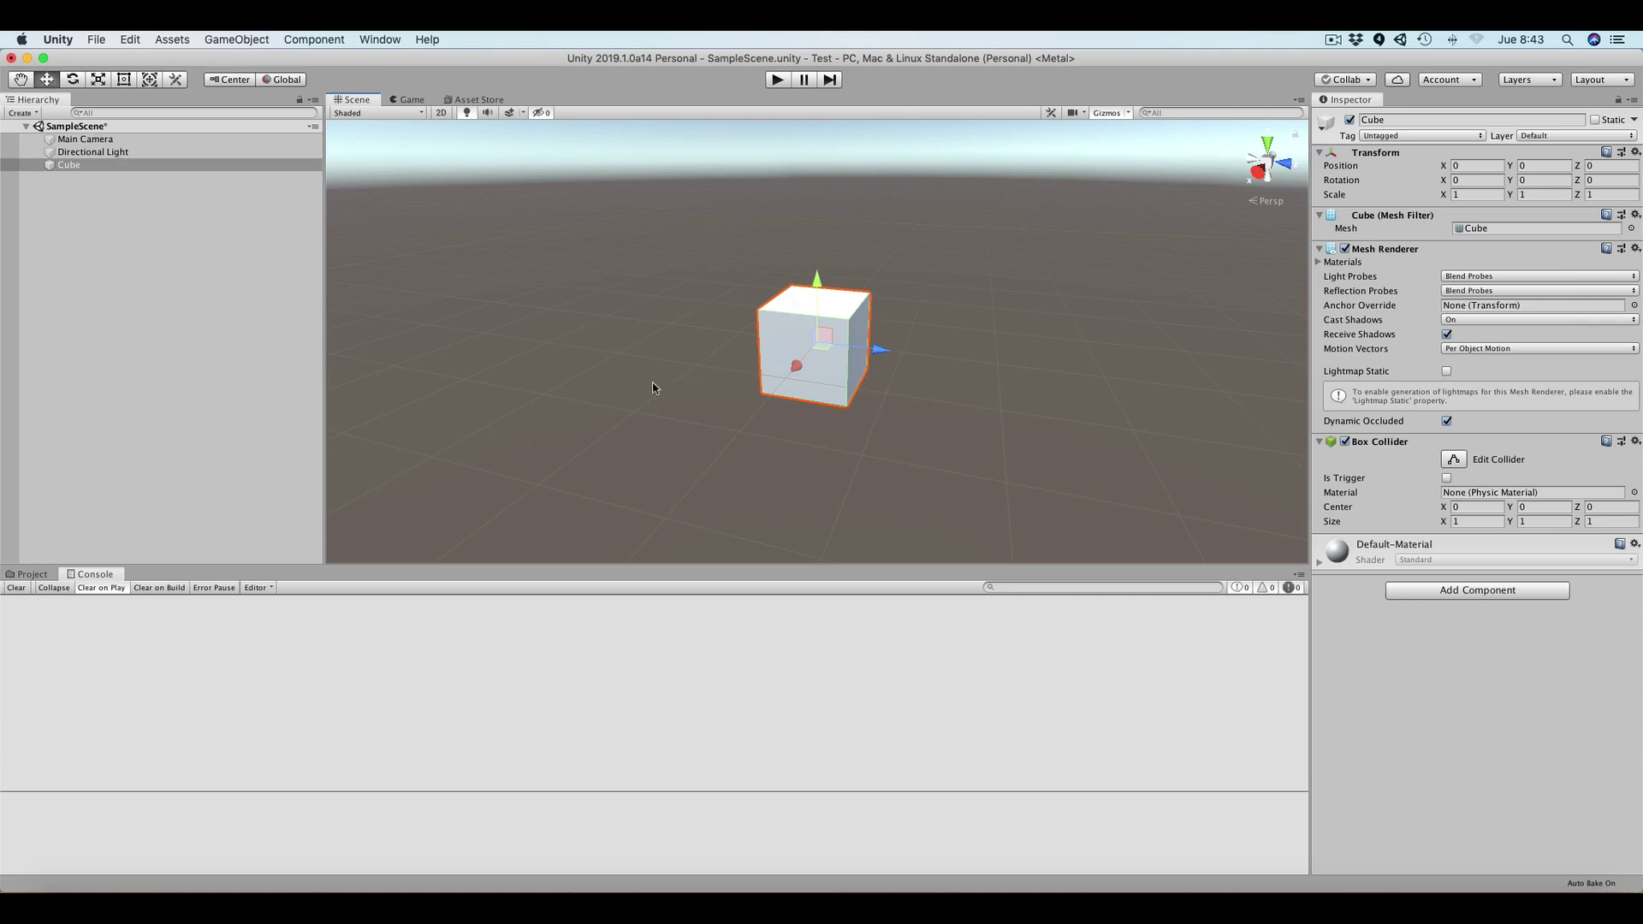
Move the cube along the global axes to about X 0.178, Y 0.12, Z 0.285.
drag(795, 366, 869, 335)
mouse_move(815, 272)
mouse_down()
mouse_move(810, 220)
mouse_move(811, 266)
mouse_up()
drag(791, 344, 871, 350)
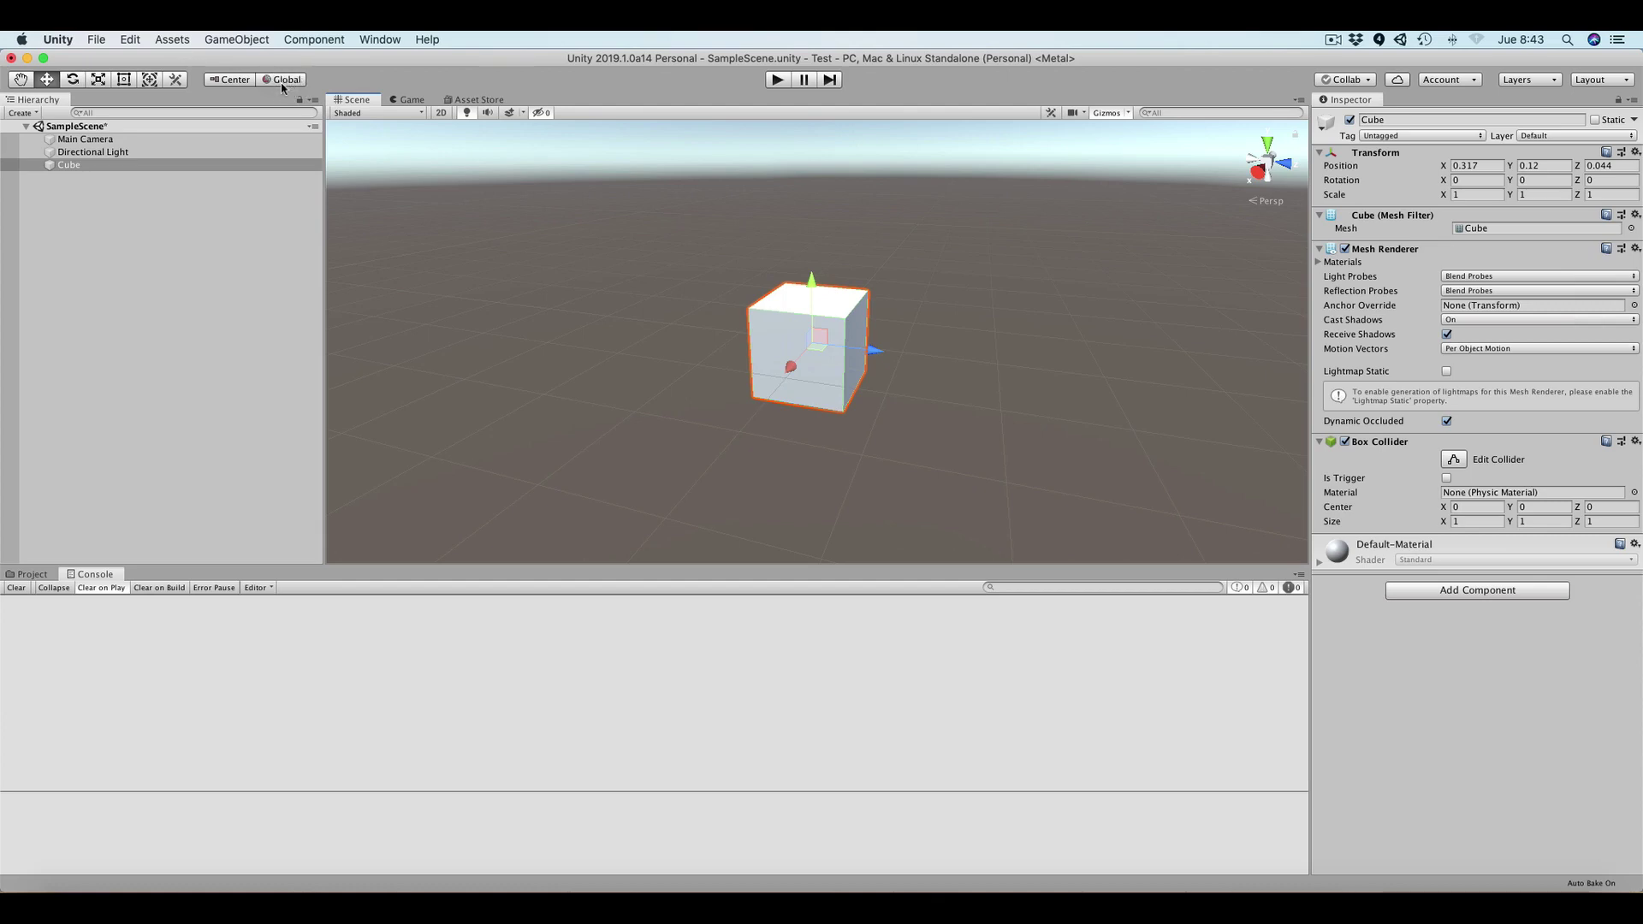
mouse_move(790, 368)
mouse_down()
mouse_move(800, 359)
mouse_move(772, 371)
mouse_move(877, 366)
mouse_move(789, 408)
mouse_move(798, 387)
mouse_up()
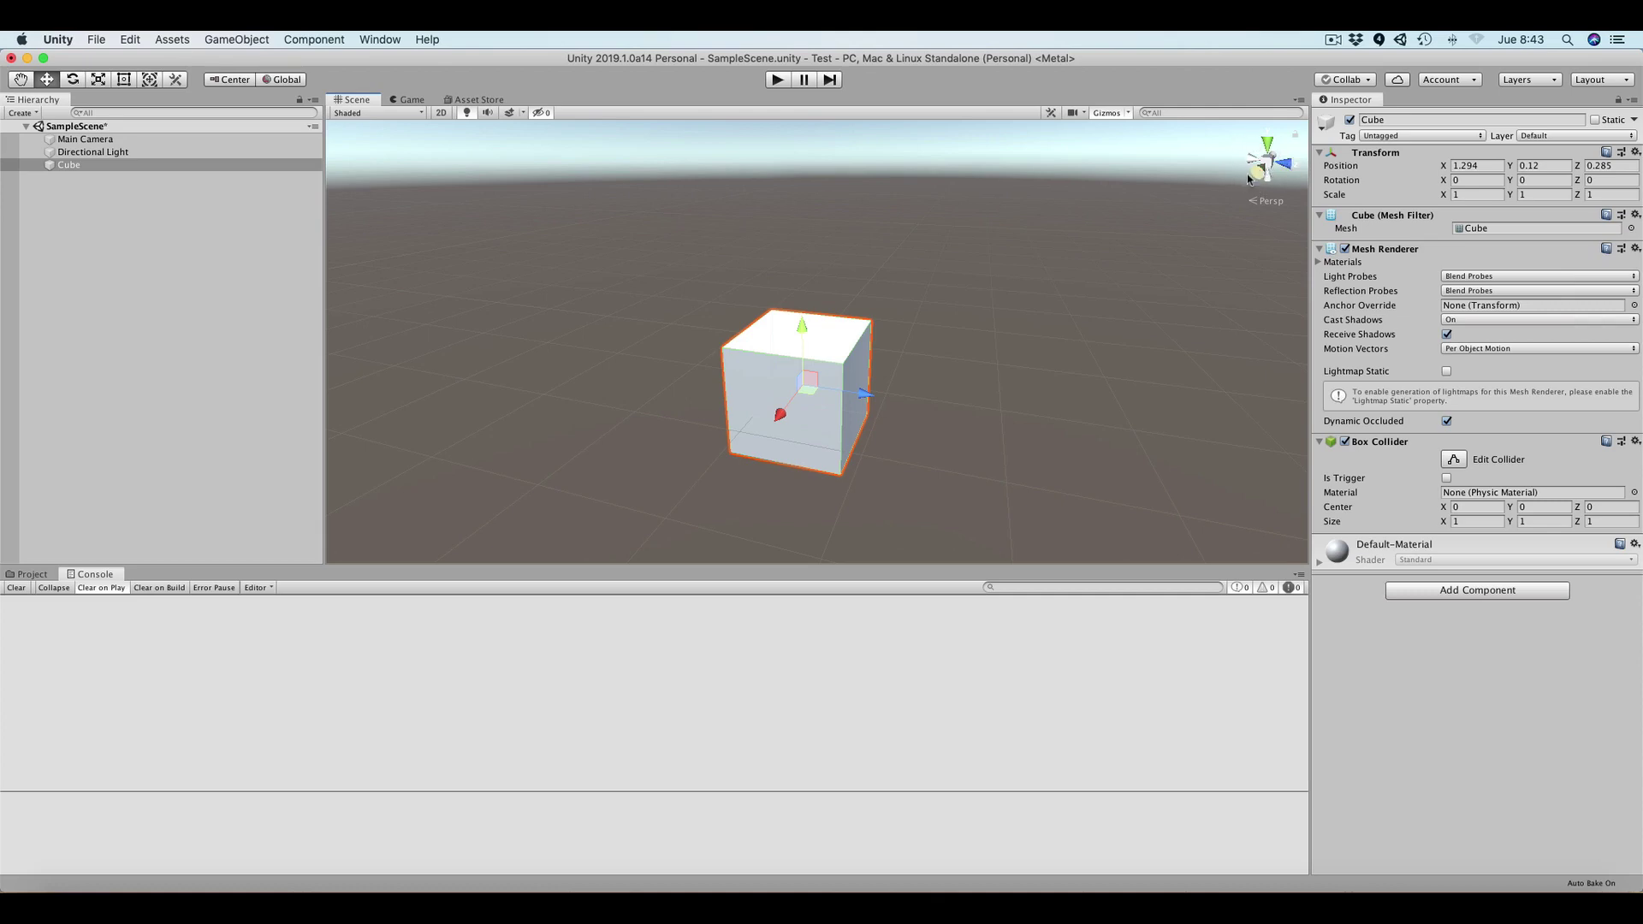
drag(780, 414, 813, 367)
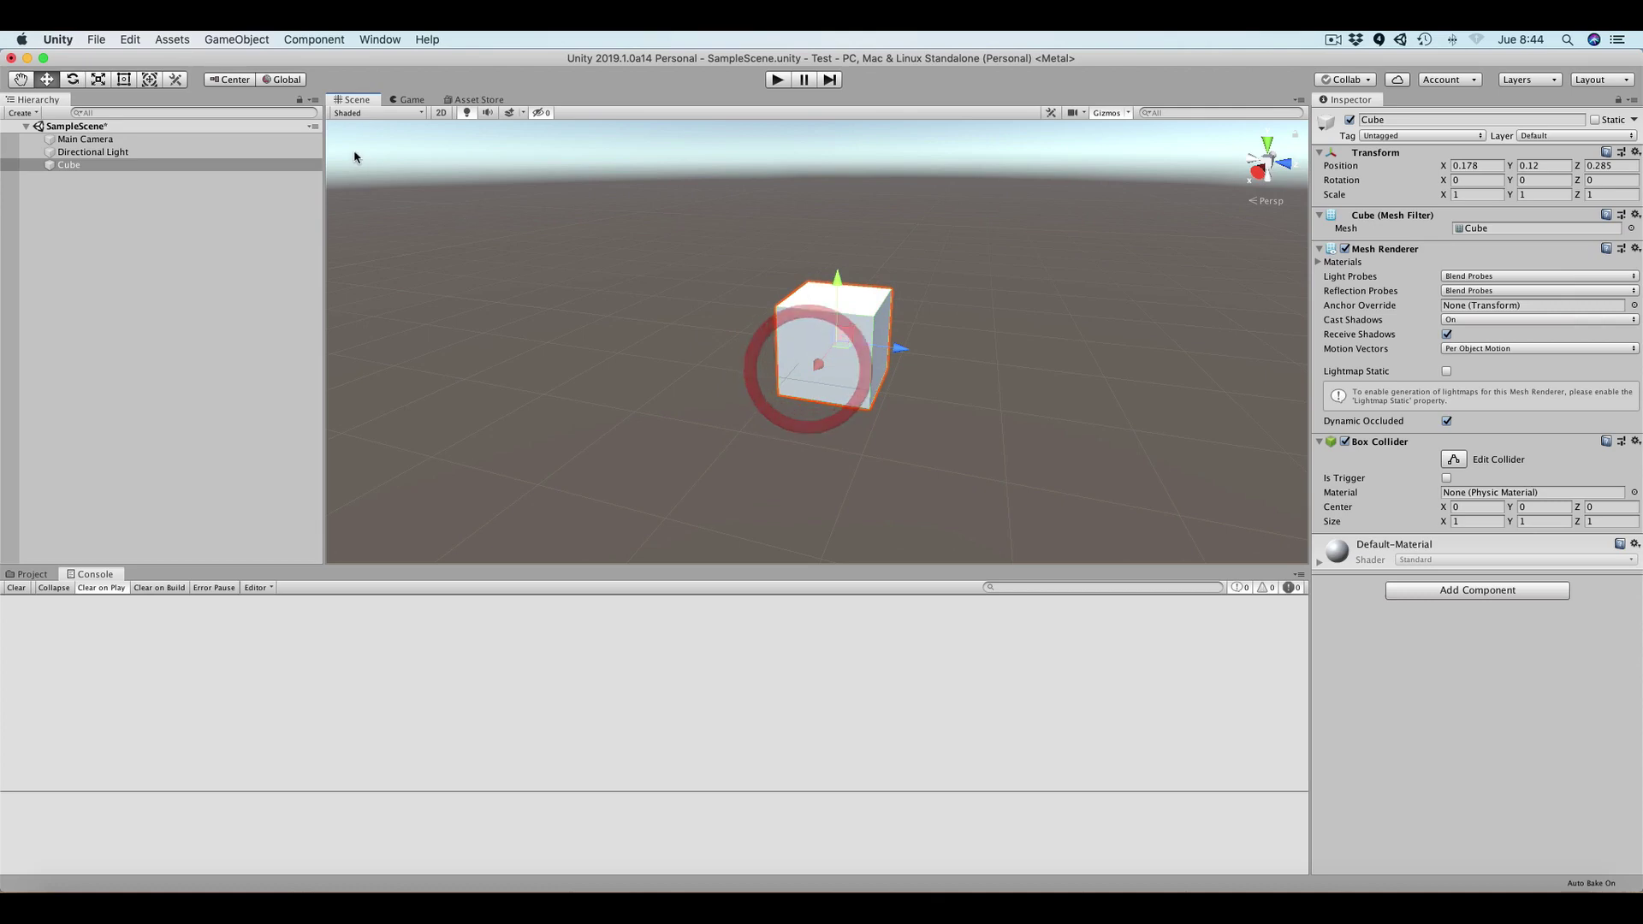
Switch the handle orientation to Local and move the cube to about X 0.166, Y 0.12, Z 0.043.
click(284, 82)
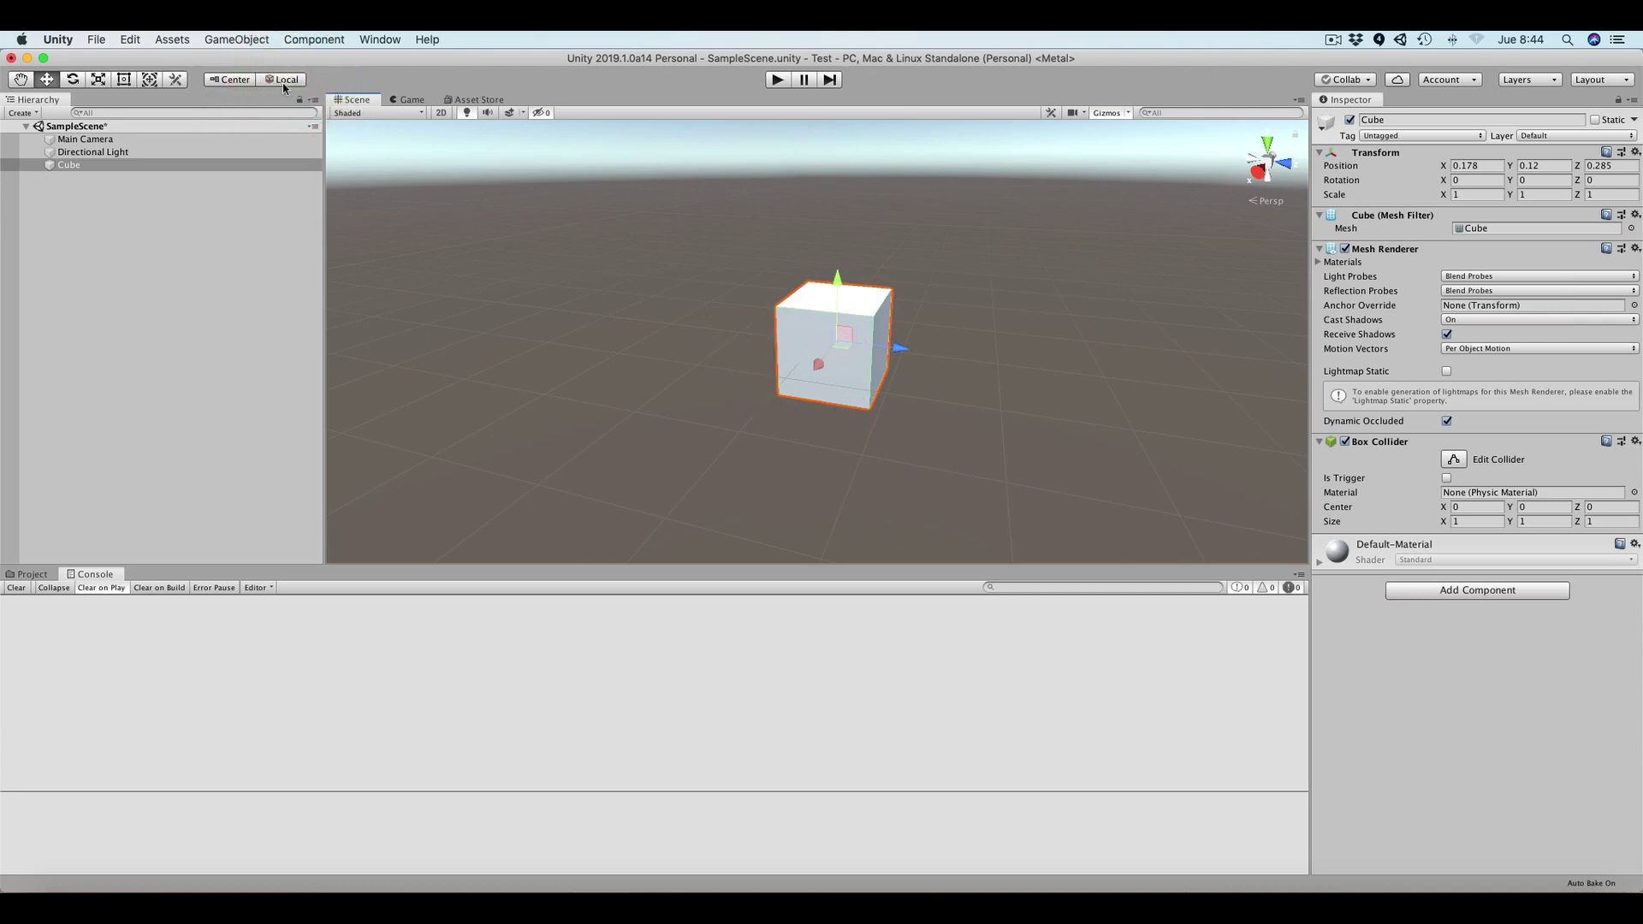
drag(814, 366, 883, 351)
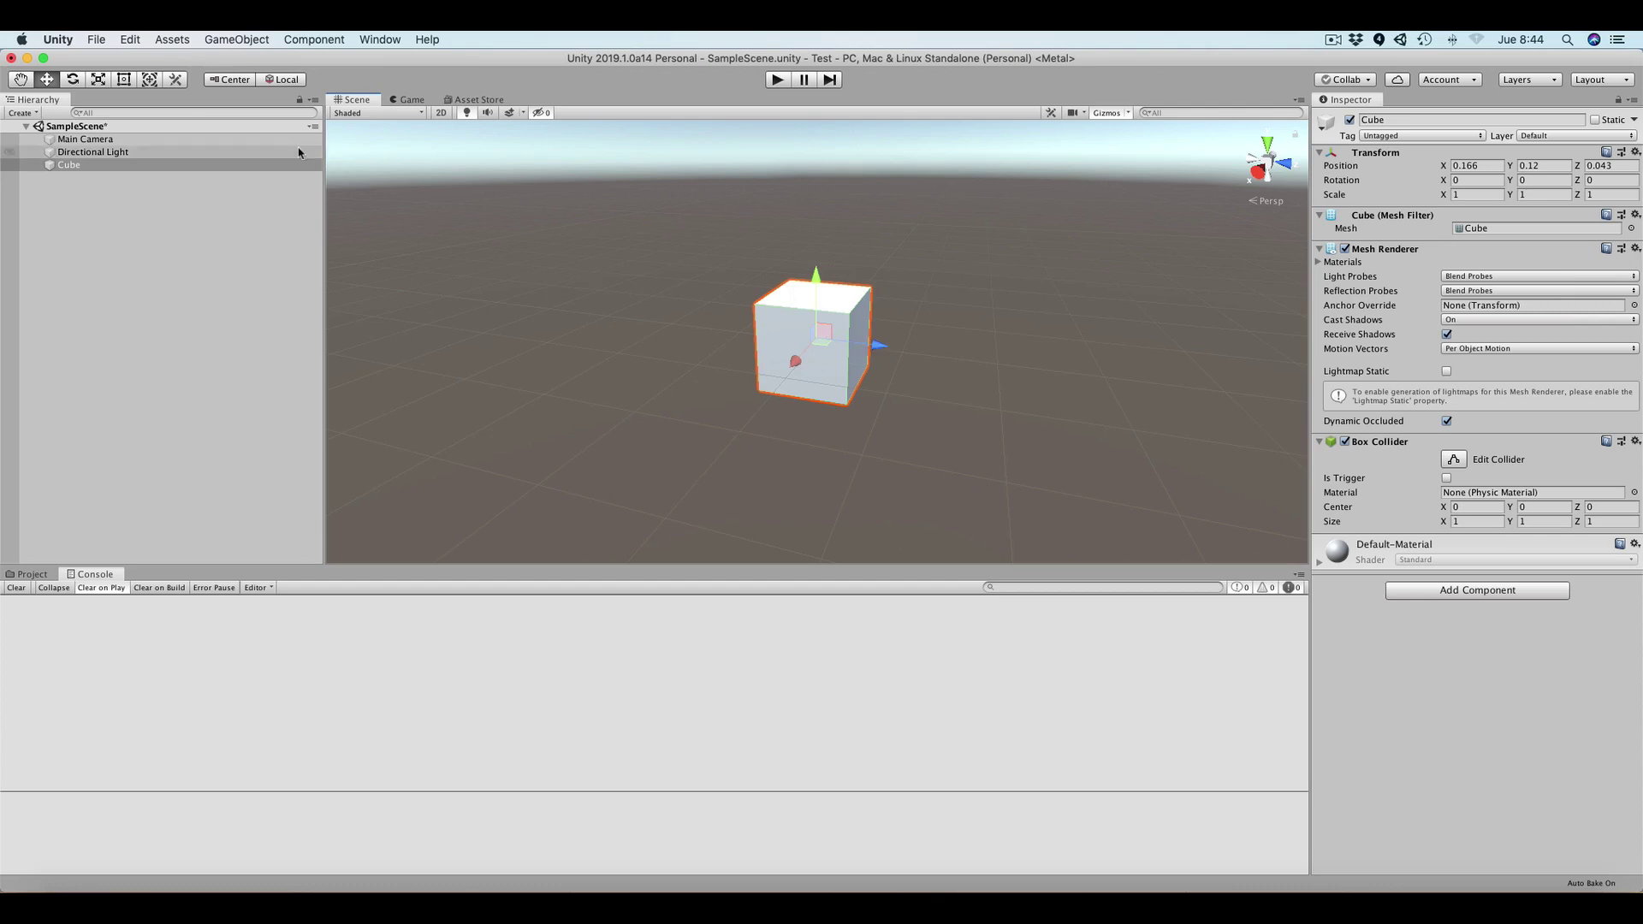
Rotate the cube to about X 12.4, Y 39, Z -14.8 and move it backward along its local Z axis.
click(73, 79)
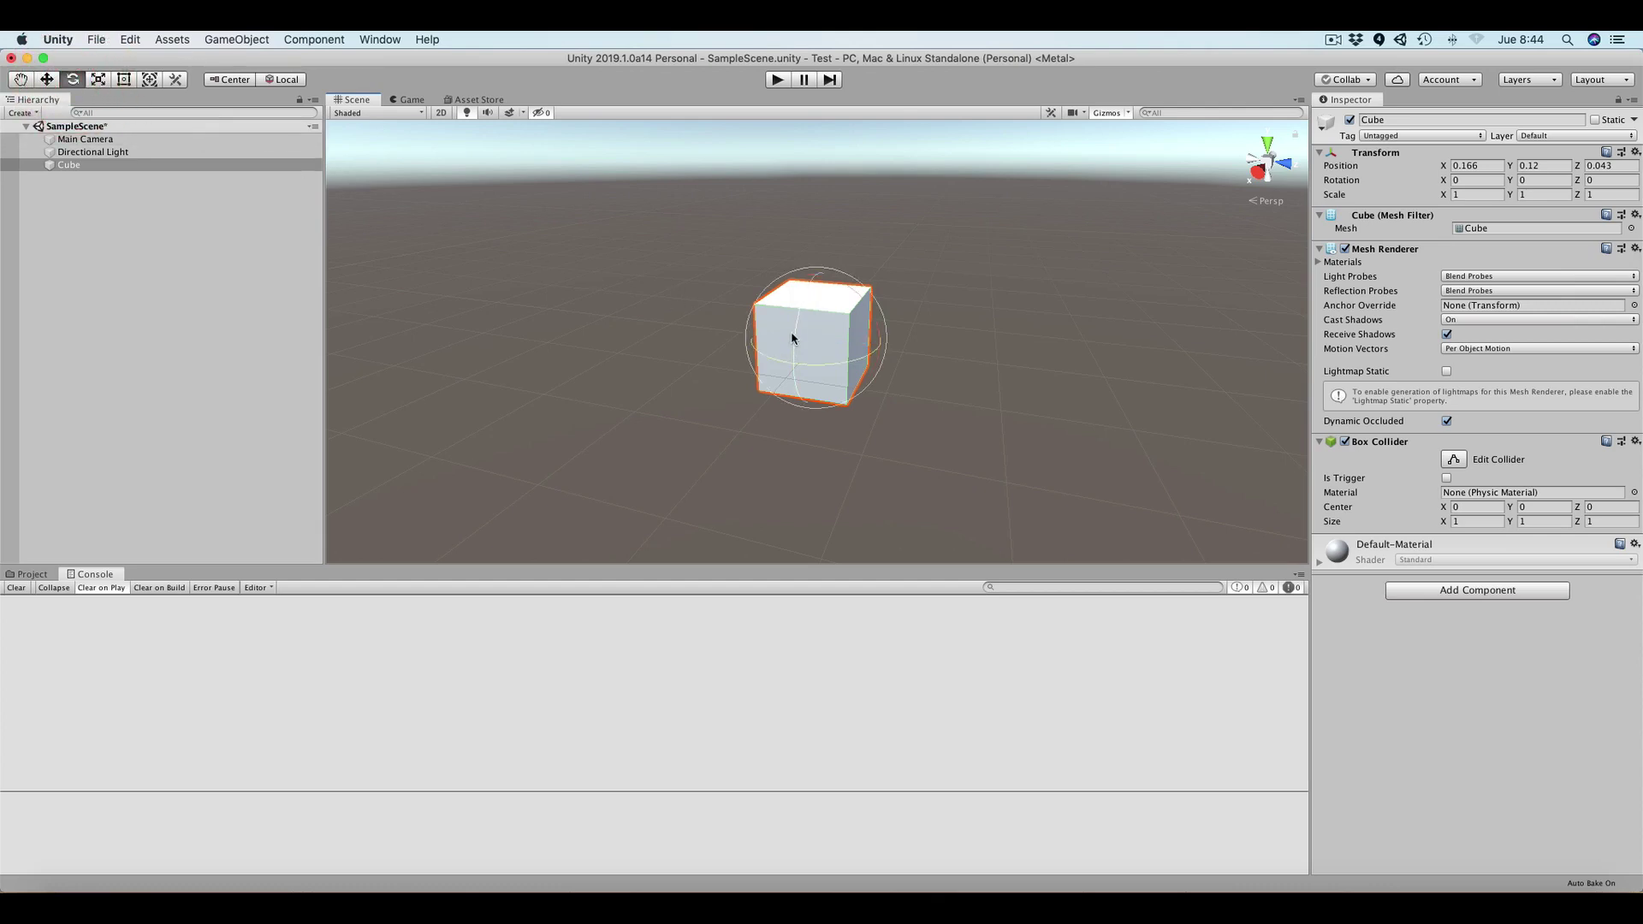
drag(791, 342, 777, 393)
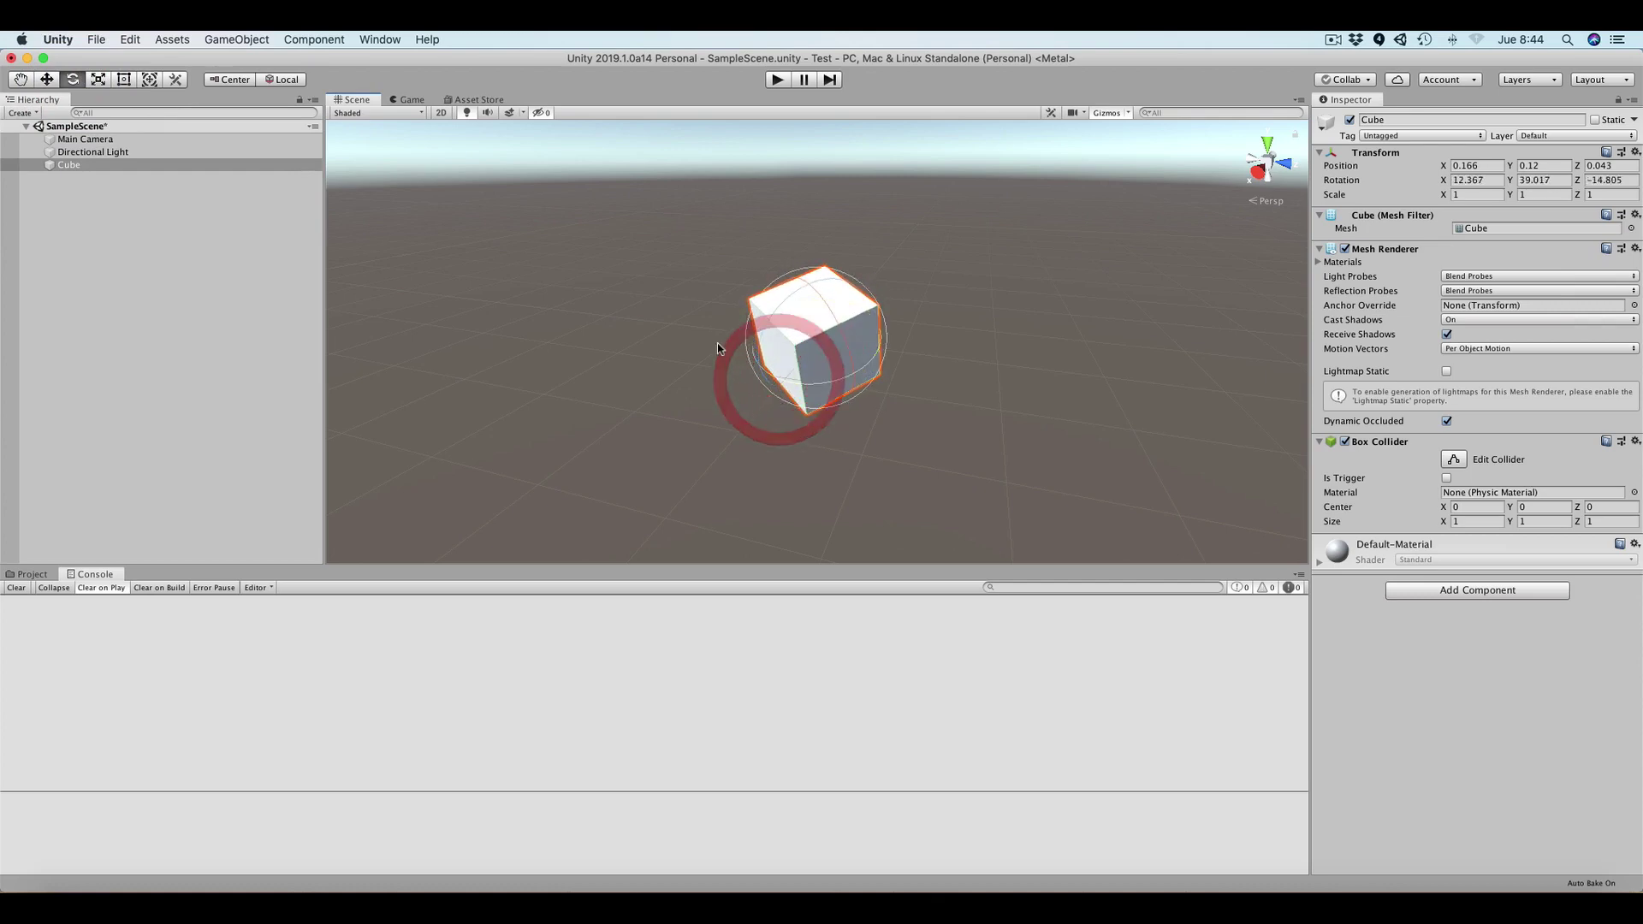
click(48, 81)
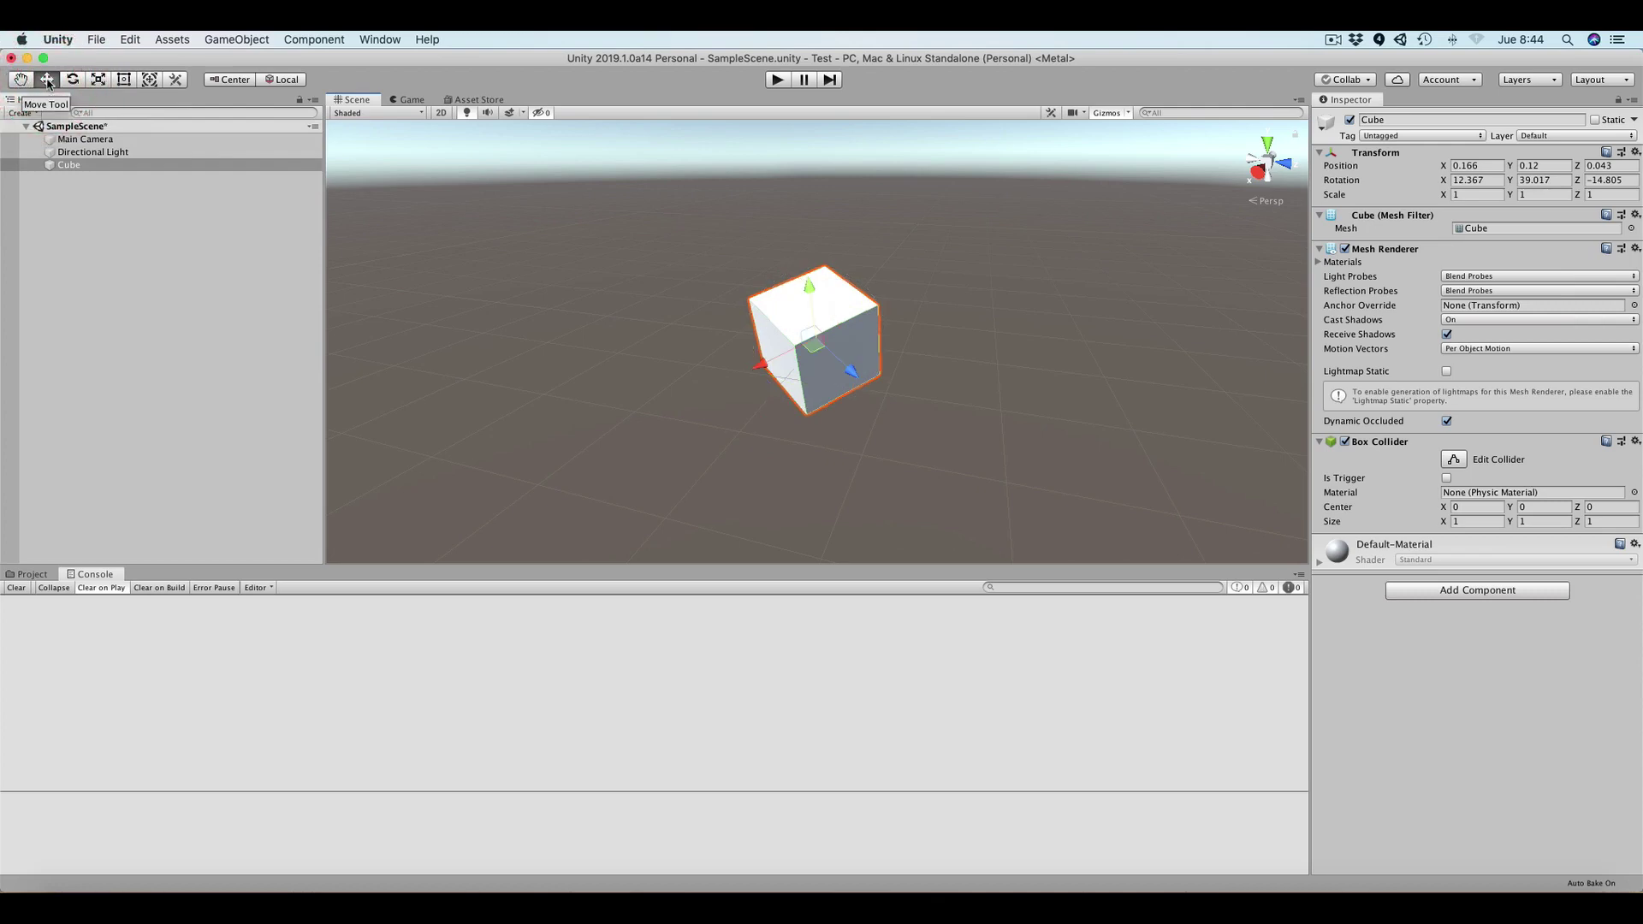
drag(851, 370, 736, 325)
Set the handle orientation to Global and move the tilted cube along the world axes to about X -0.125, Y 0.363, Z 0.354.
click(280, 80)
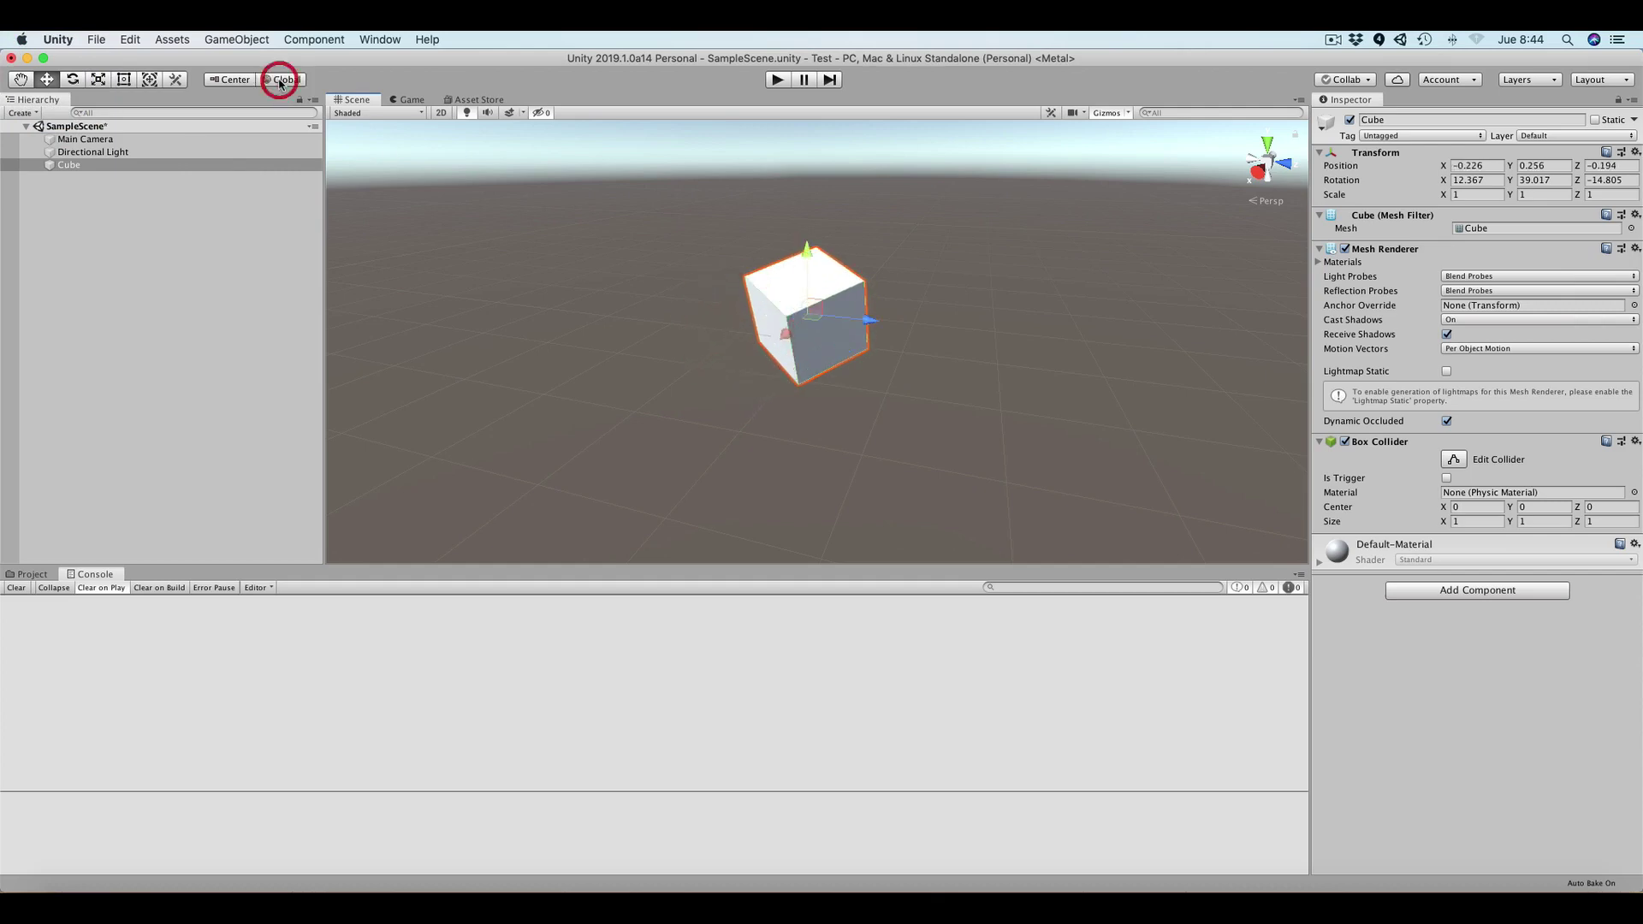
drag(869, 323, 902, 324)
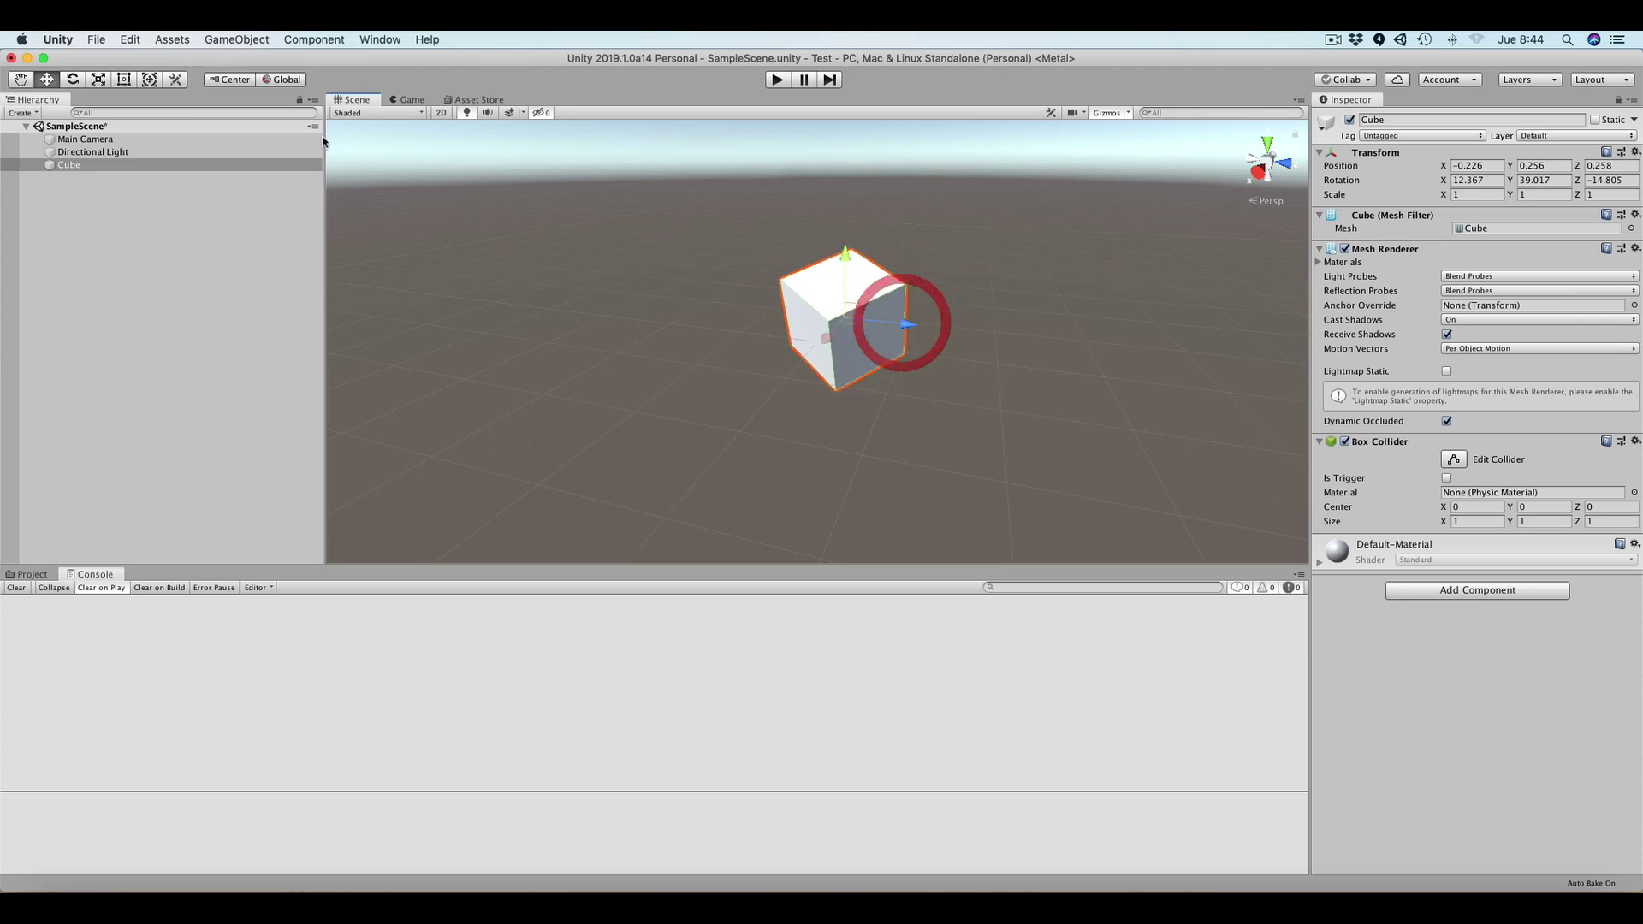
click(283, 79)
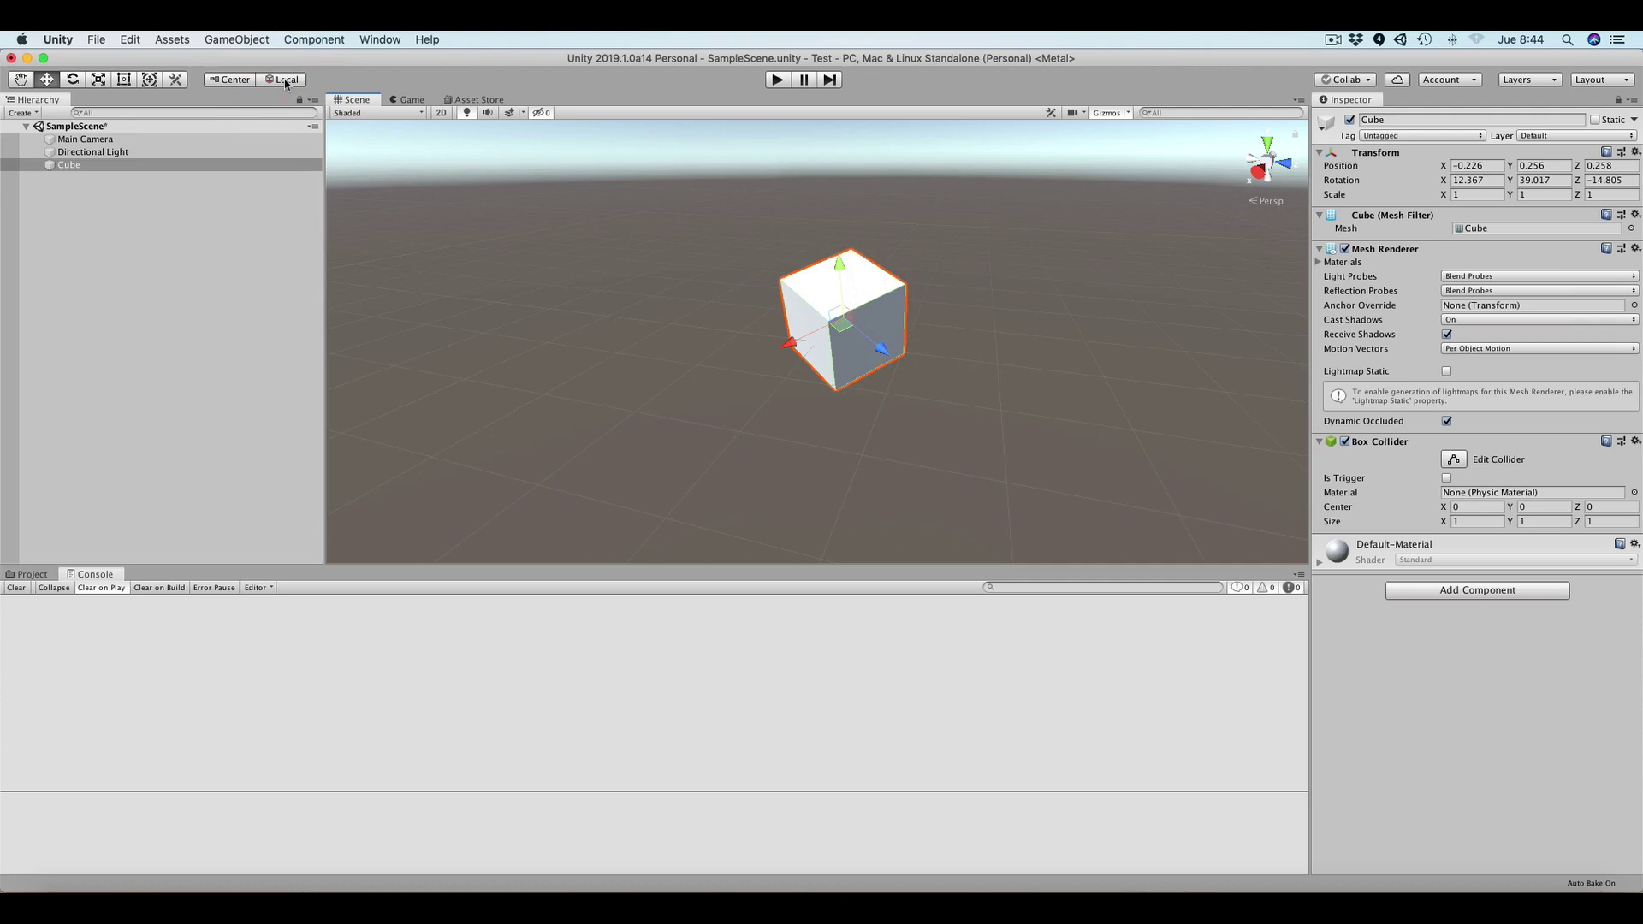
click(285, 81)
mouse_move(903, 325)
mouse_down()
mouse_move(984, 331)
mouse_move(907, 327)
mouse_up()
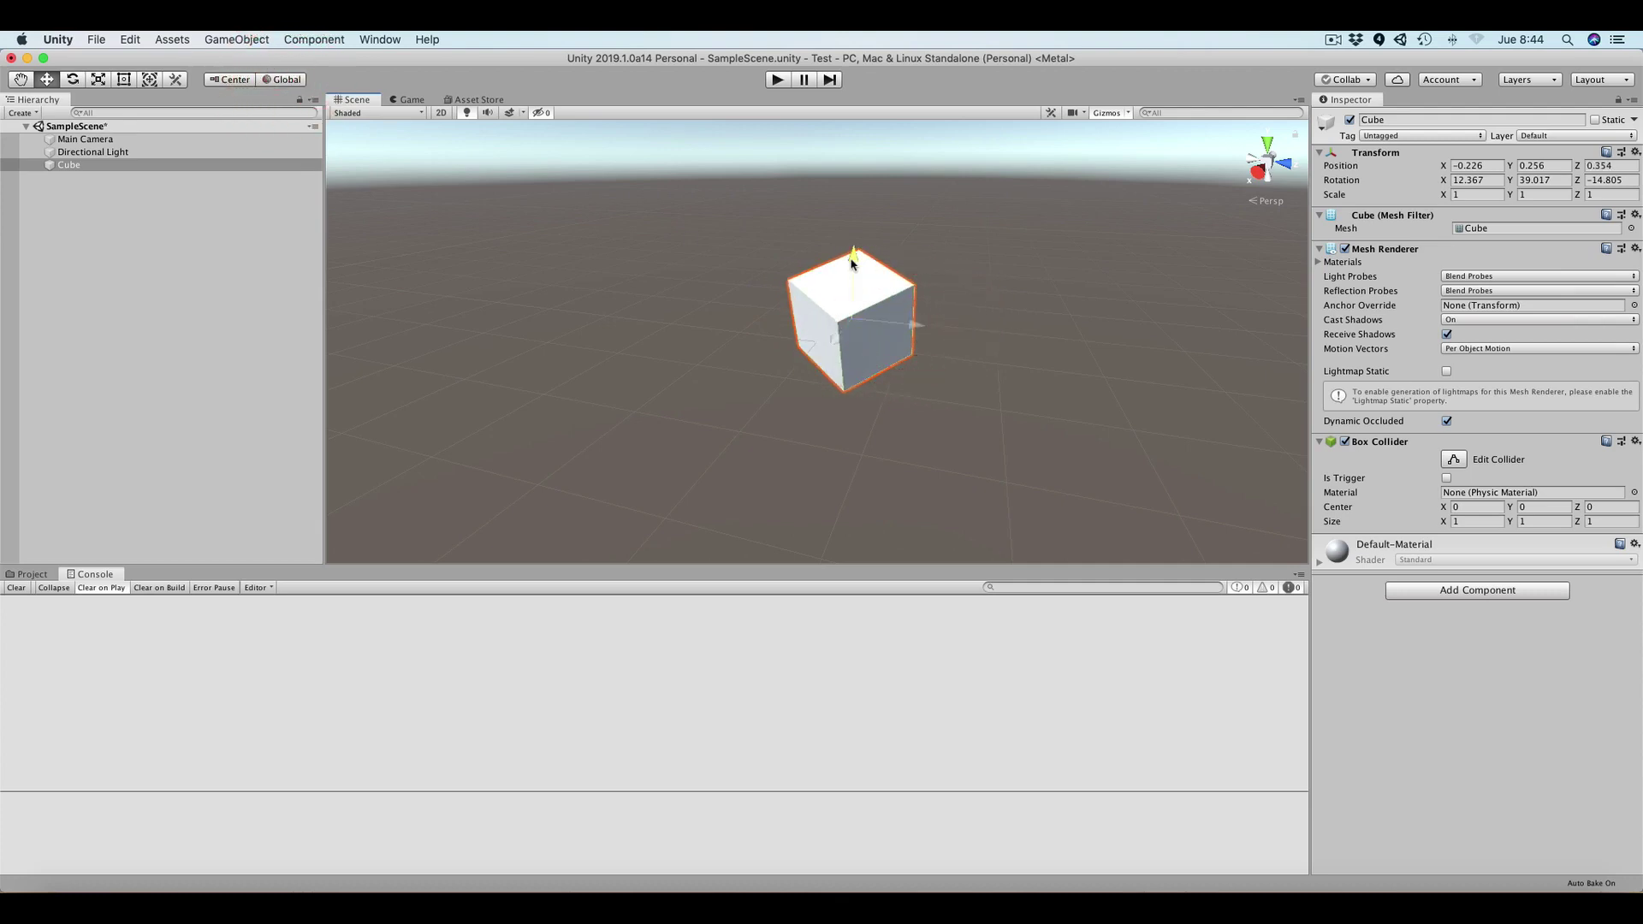
drag(850, 262, 824, 332)
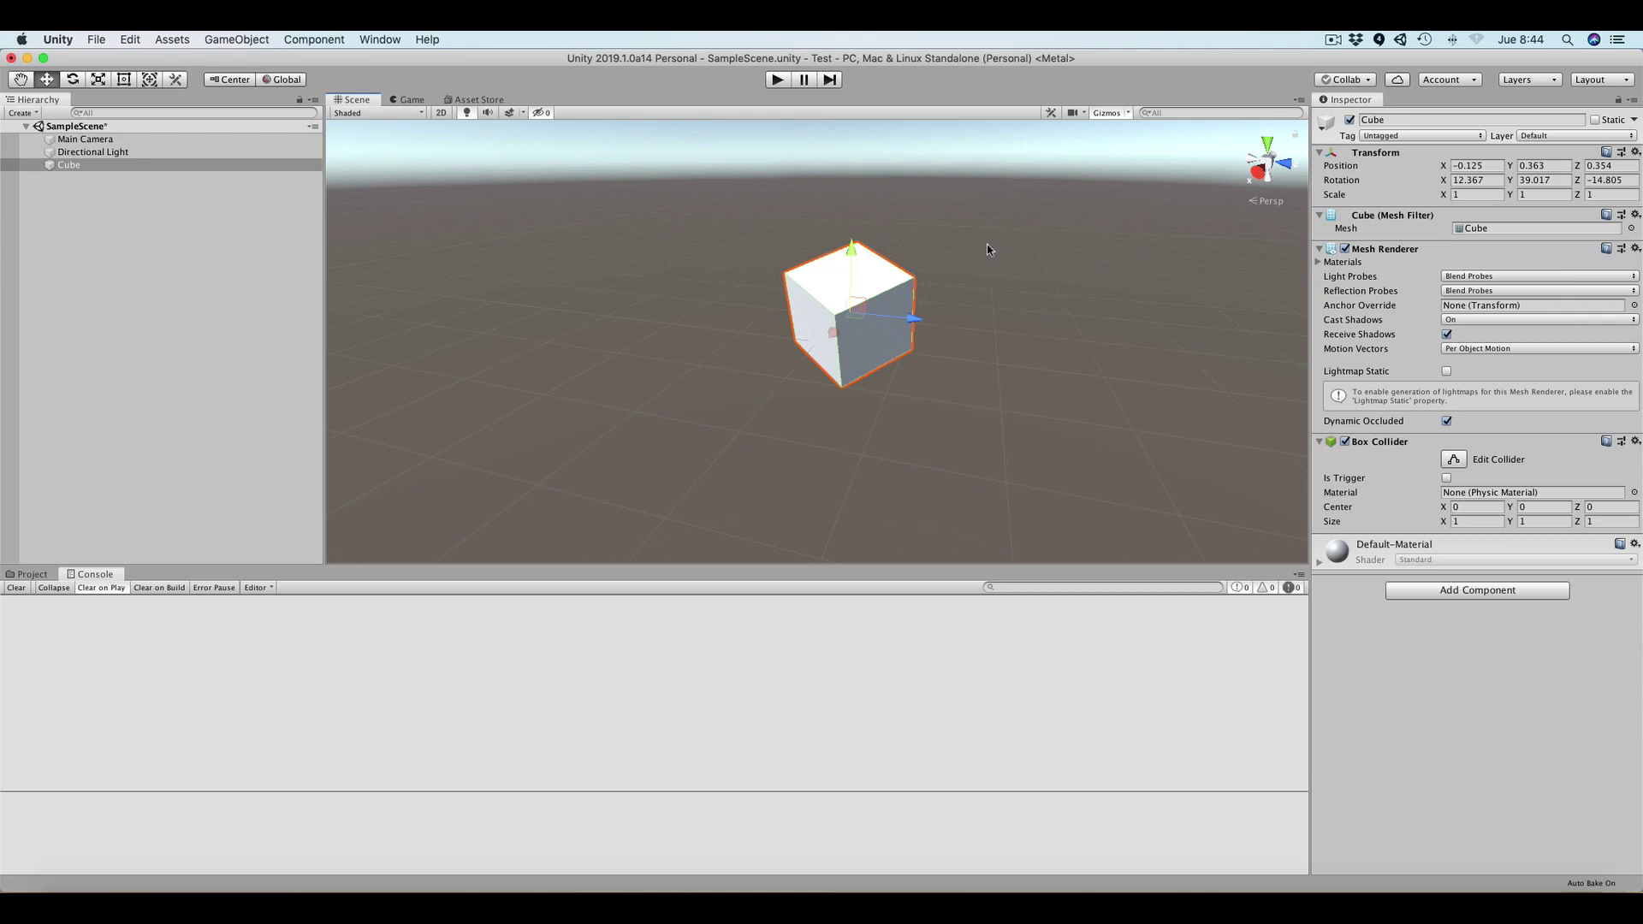
Set the handle orientation to Local and move the cube along its own Z axis to about X -0.392, Y 0.456, Z 0.025.
click(288, 81)
mouse_move(890, 344)
mouse_down()
mouse_move(855, 311)
mouse_move(864, 329)
mouse_up()
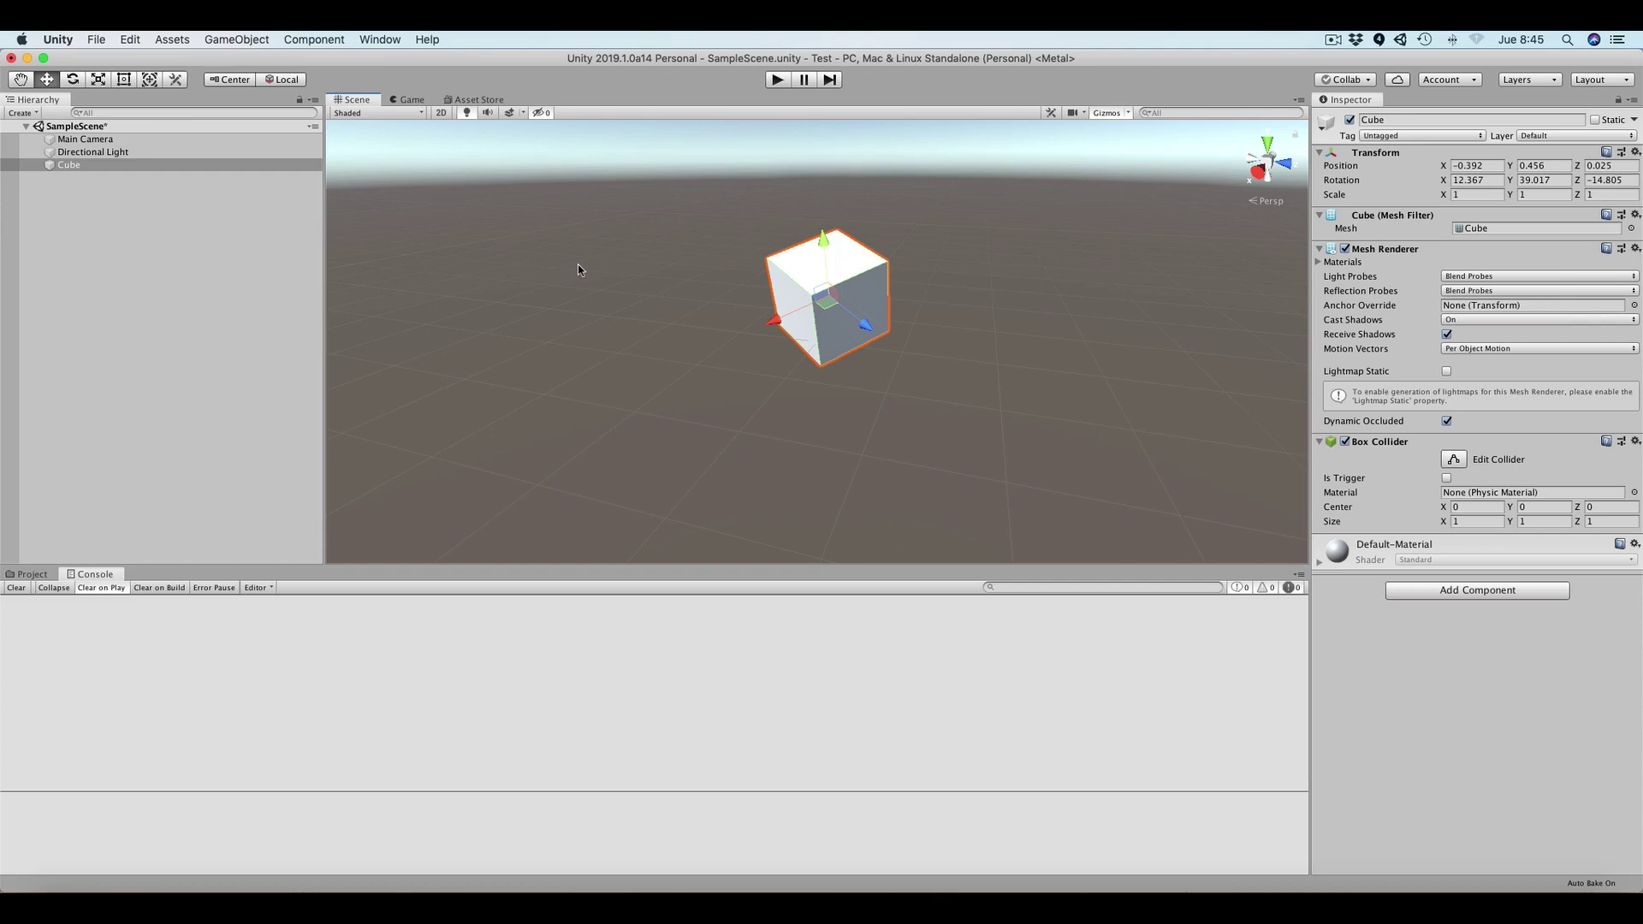
click(287, 79)
click(286, 79)
Toggle the handle position between Pivot and Center, leaving it on Center, and rotate the cube to about -26.6 degrees in Z.
click(230, 85)
click(230, 85)
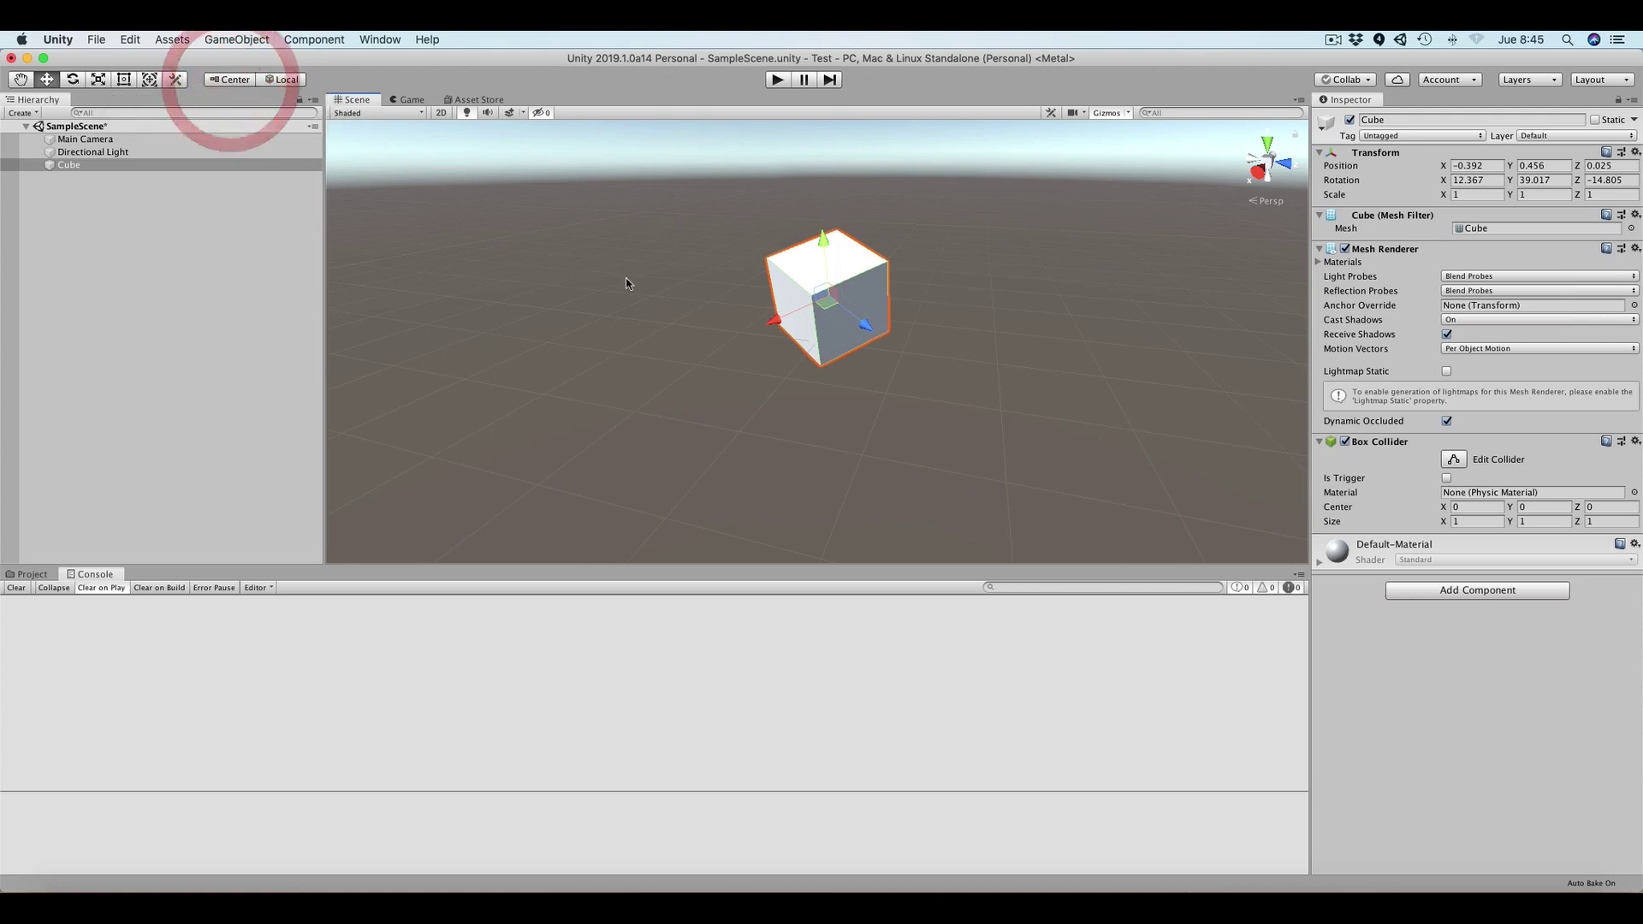
click(73, 79)
drag(806, 256, 781, 264)
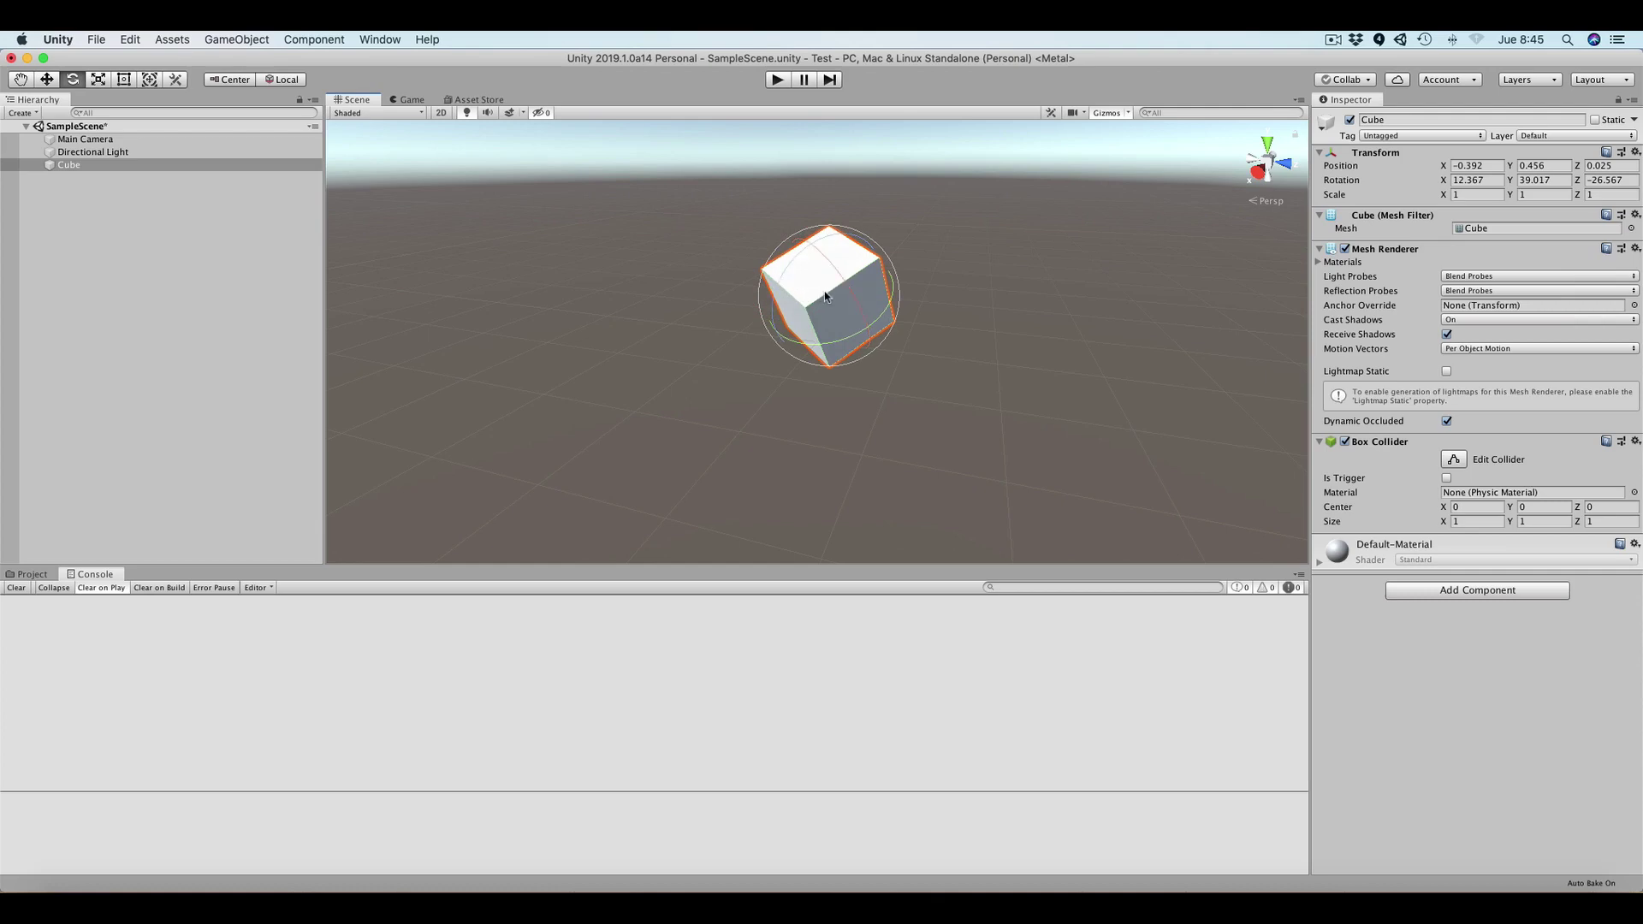
click(232, 83)
click(229, 82)
Delete the rotated cube from the scene and add a new 3D cube at the origin.
right_click(67, 164)
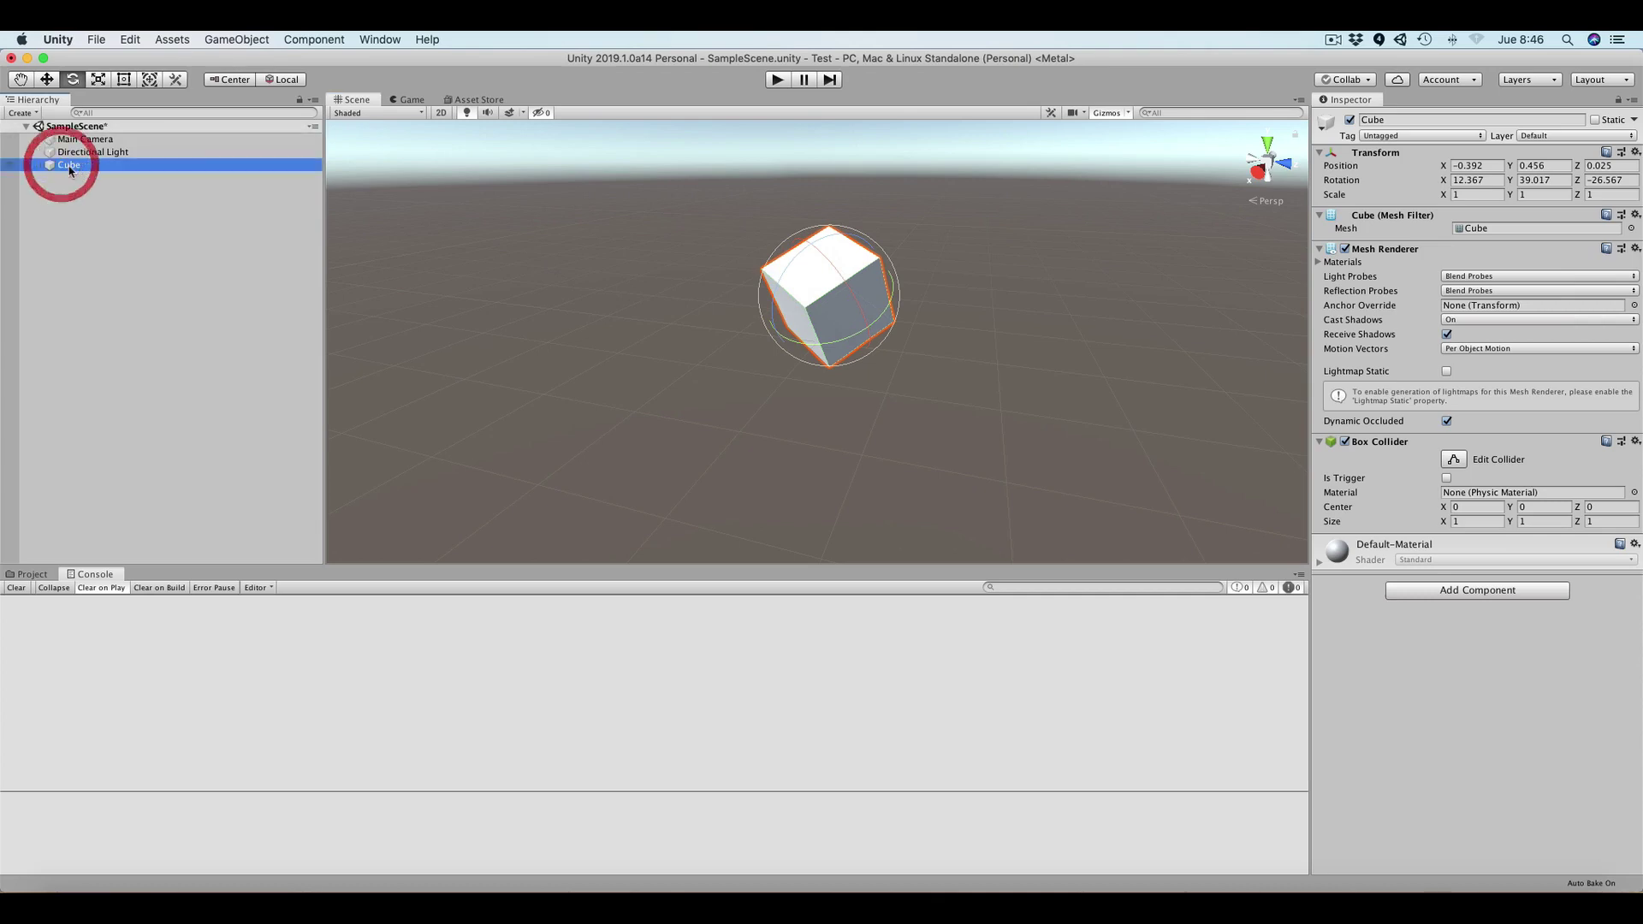
click(108, 245)
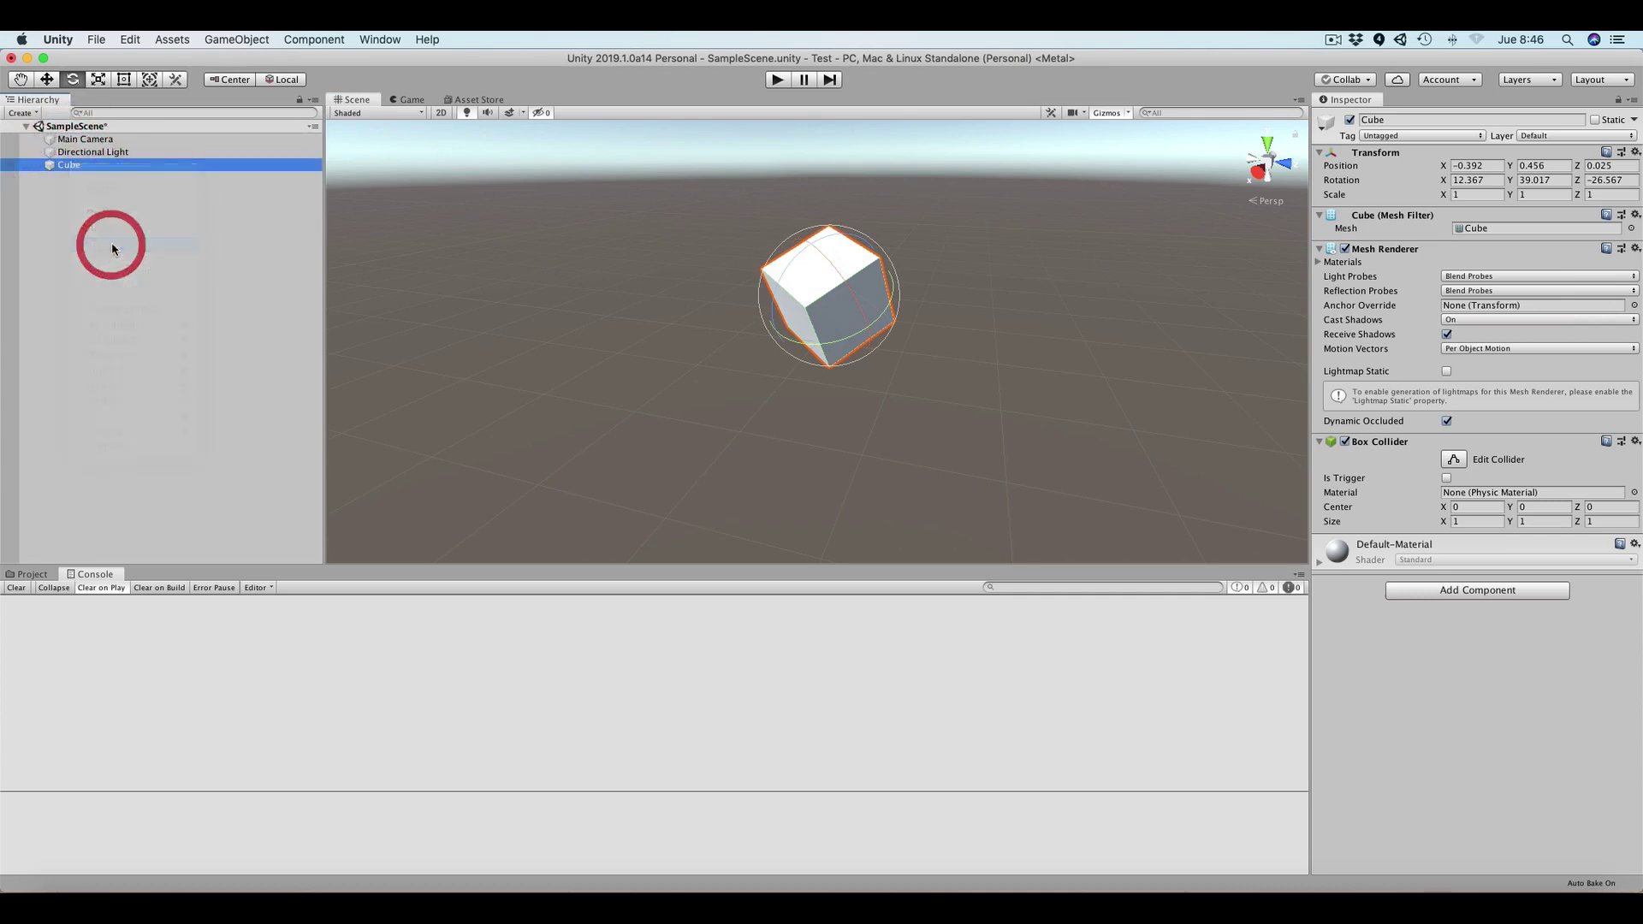
click(237, 39)
mouse_move(244, 88)
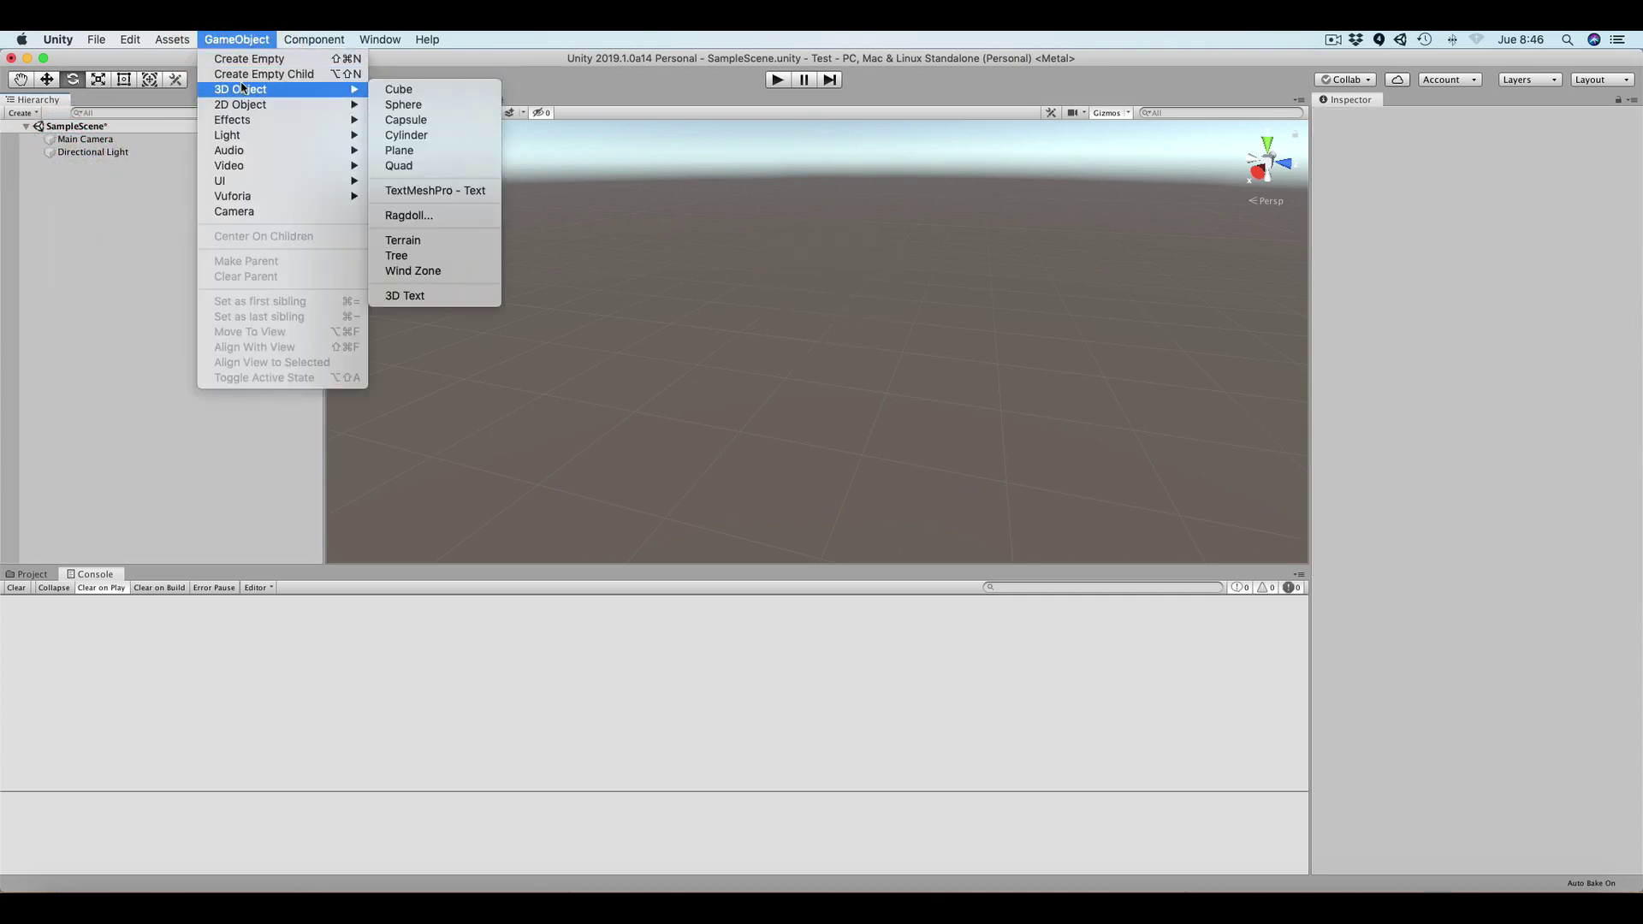
click(396, 91)
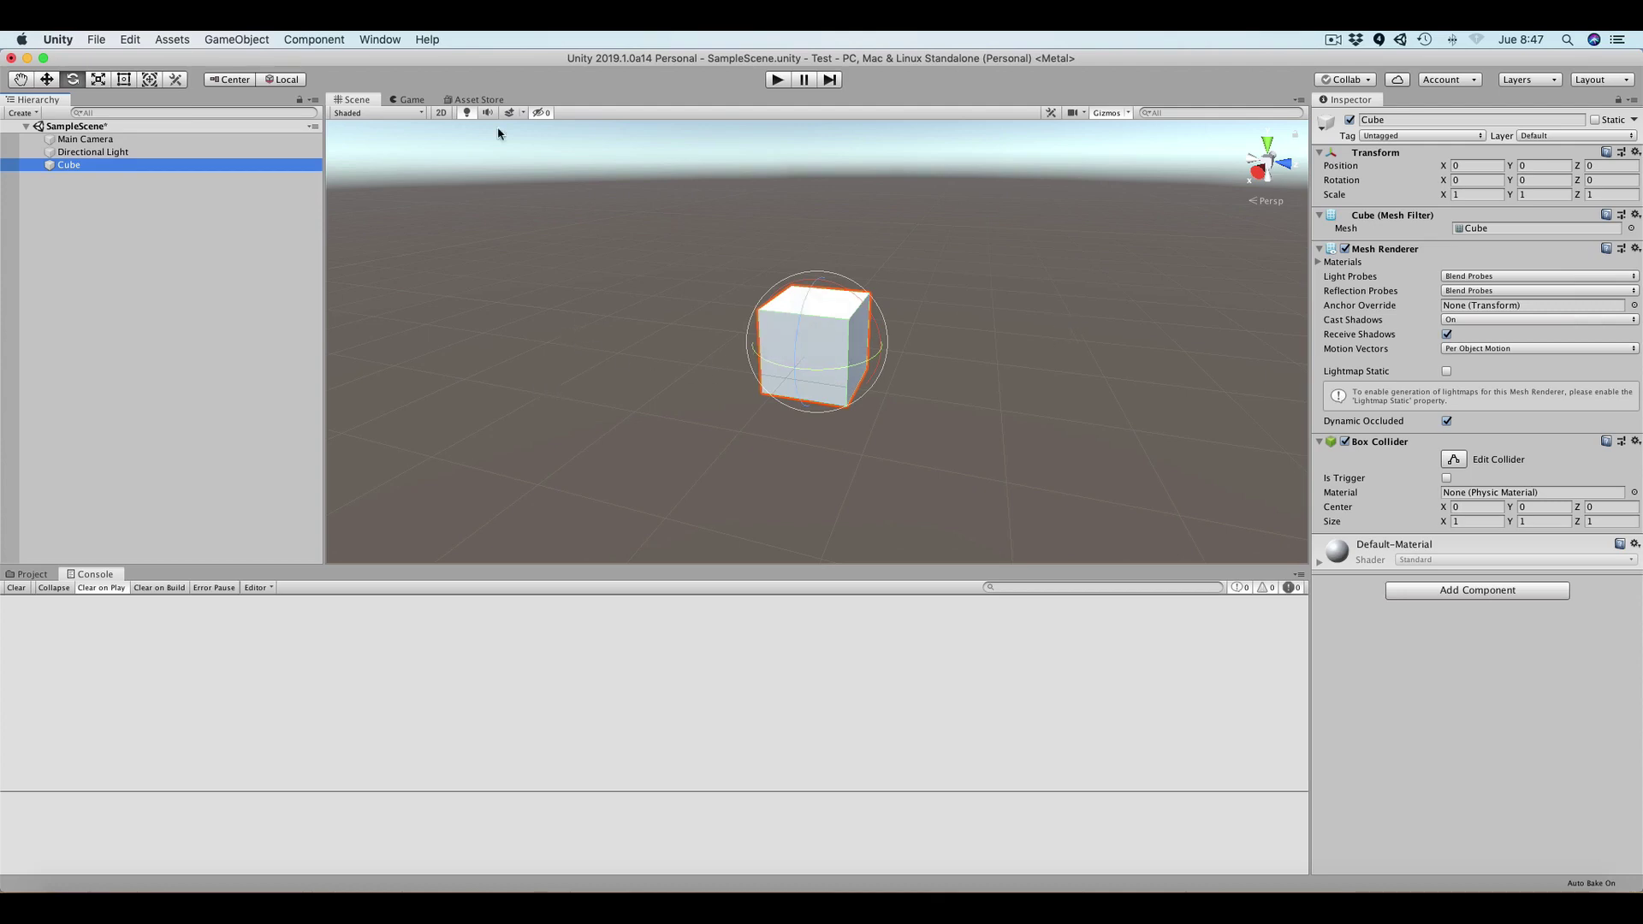
Add a second 3D cube to the scene at the origin.
click(227, 45)
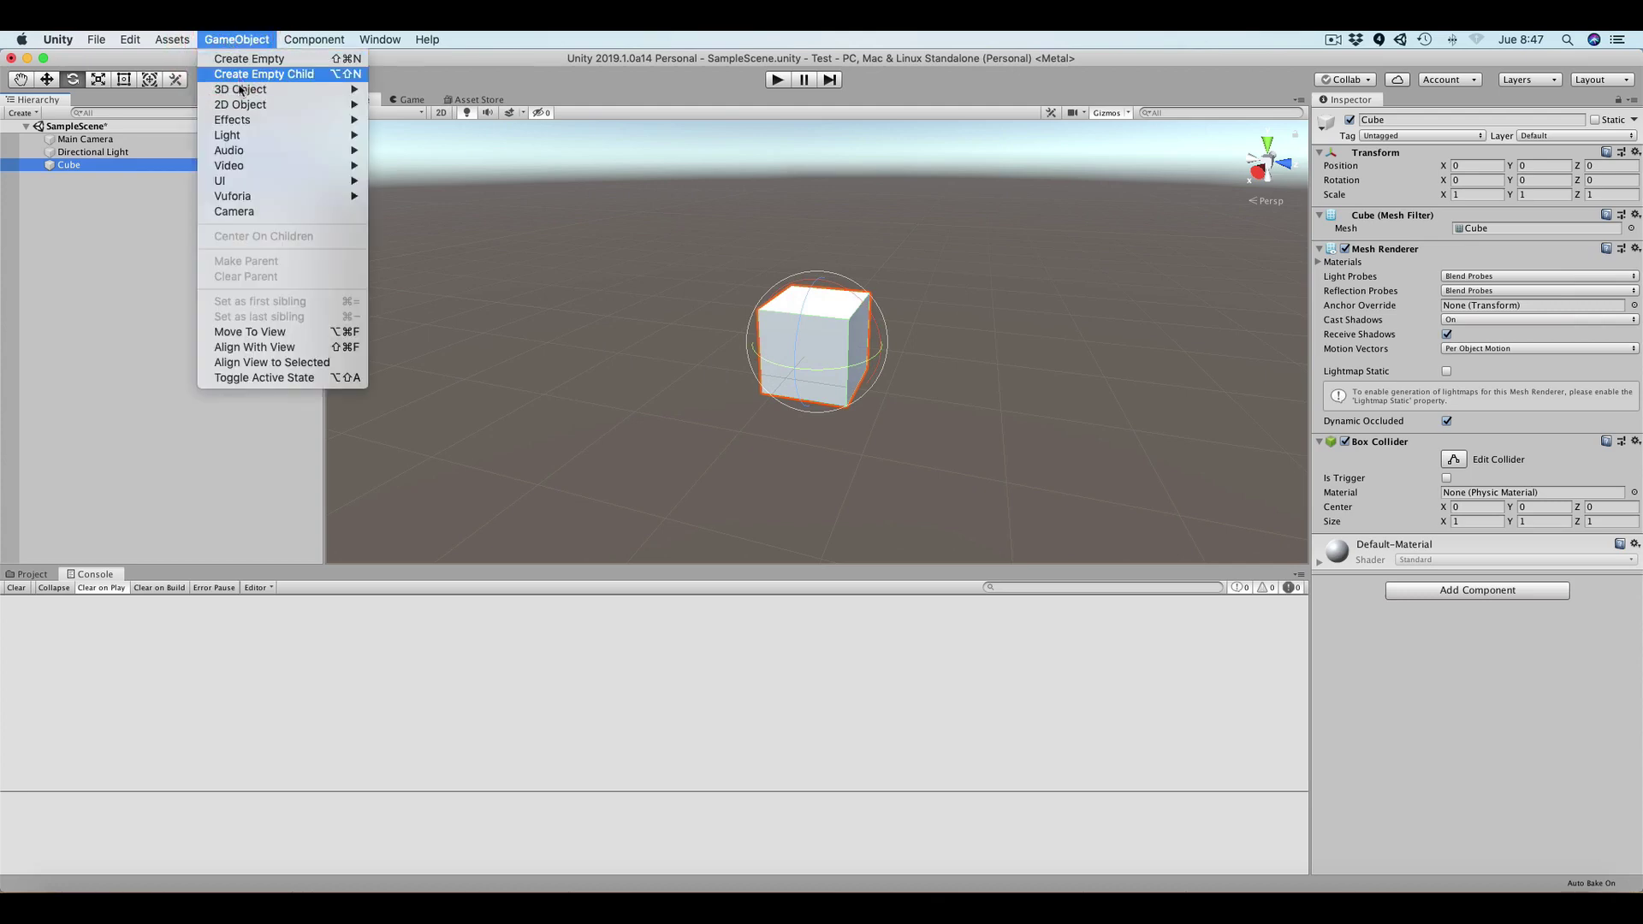
mouse_move(241, 90)
click(398, 94)
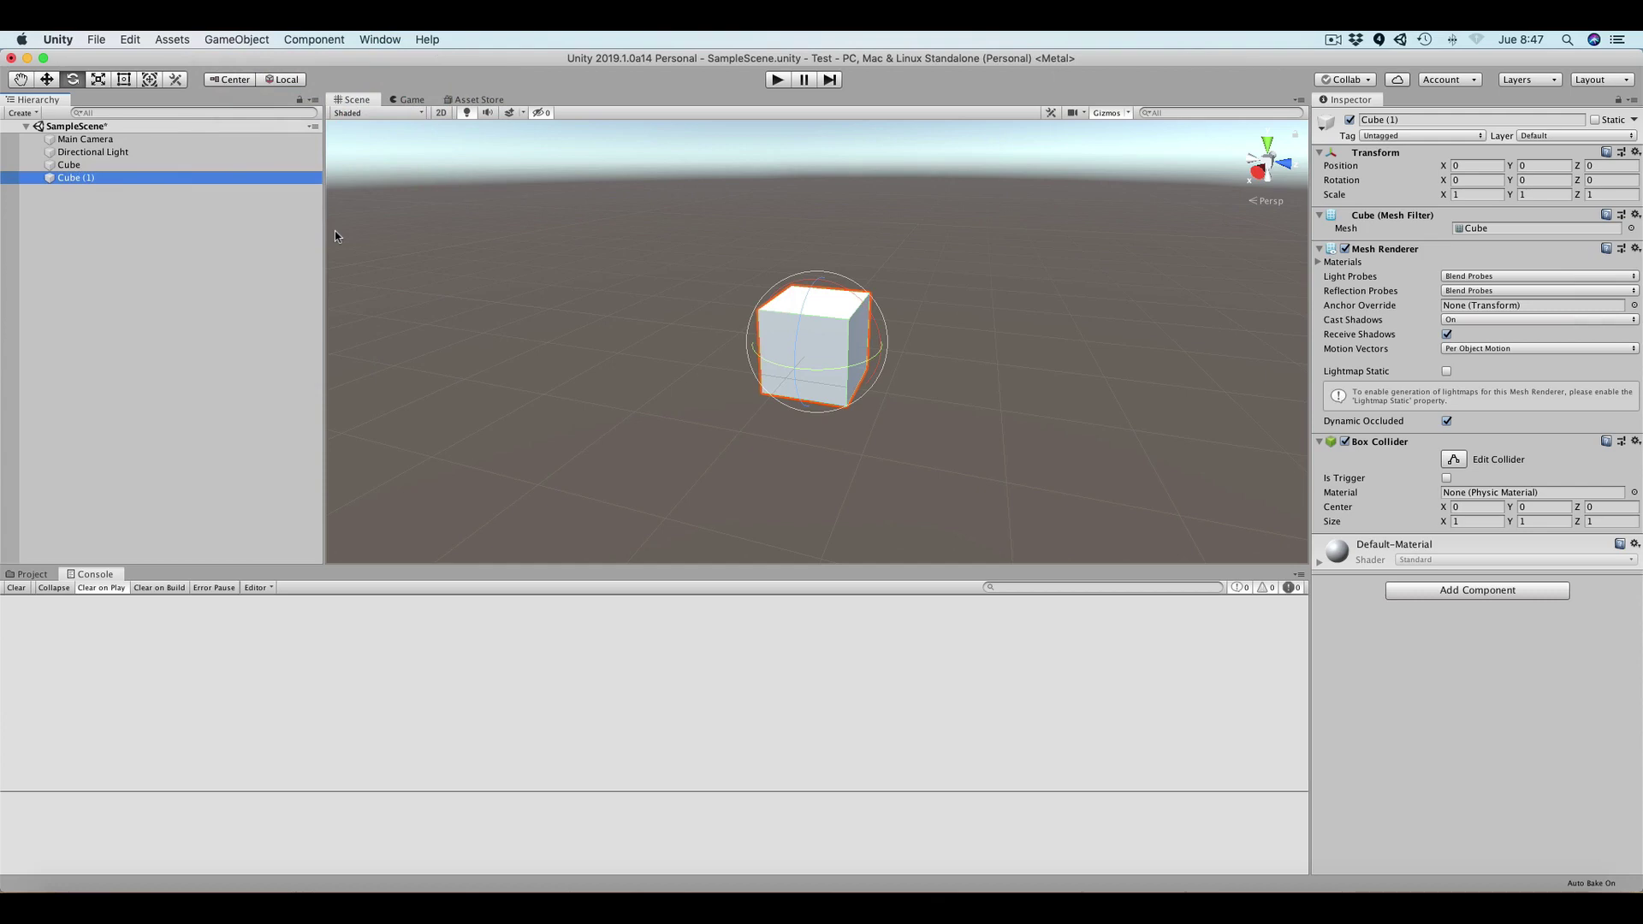
Move the second cube along Z beside the first one, with a small gap, to about Z 1.159.
click(47, 79)
drag(887, 355, 972, 372)
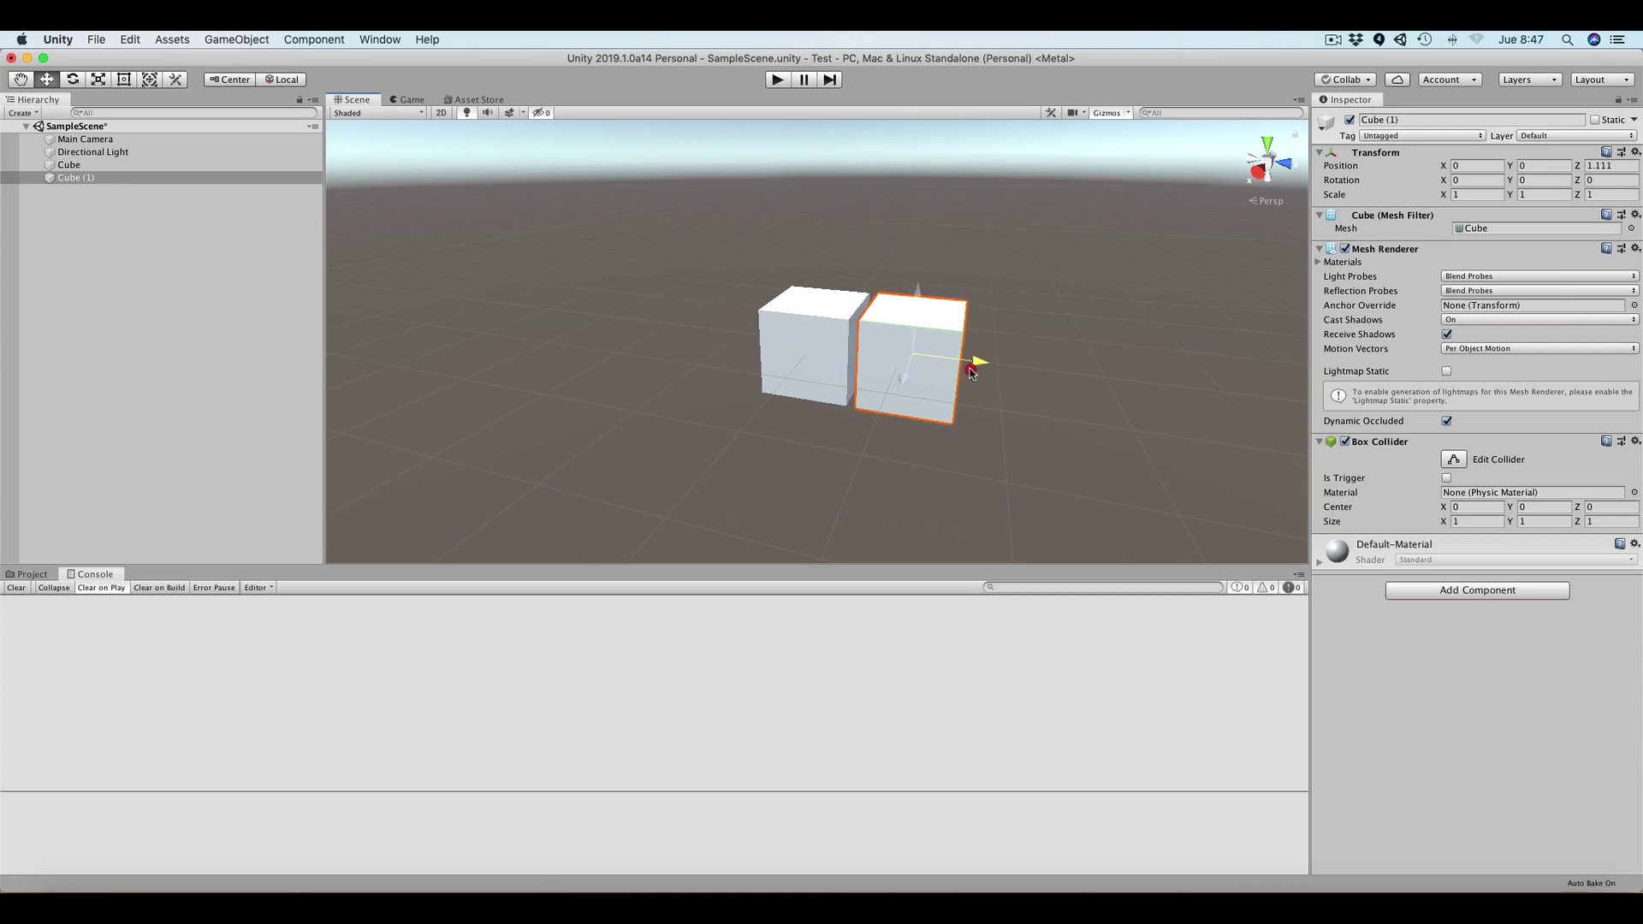
mouse_move(972, 373)
mouse_down()
mouse_move(956, 373)
mouse_move(969, 374)
mouse_up()
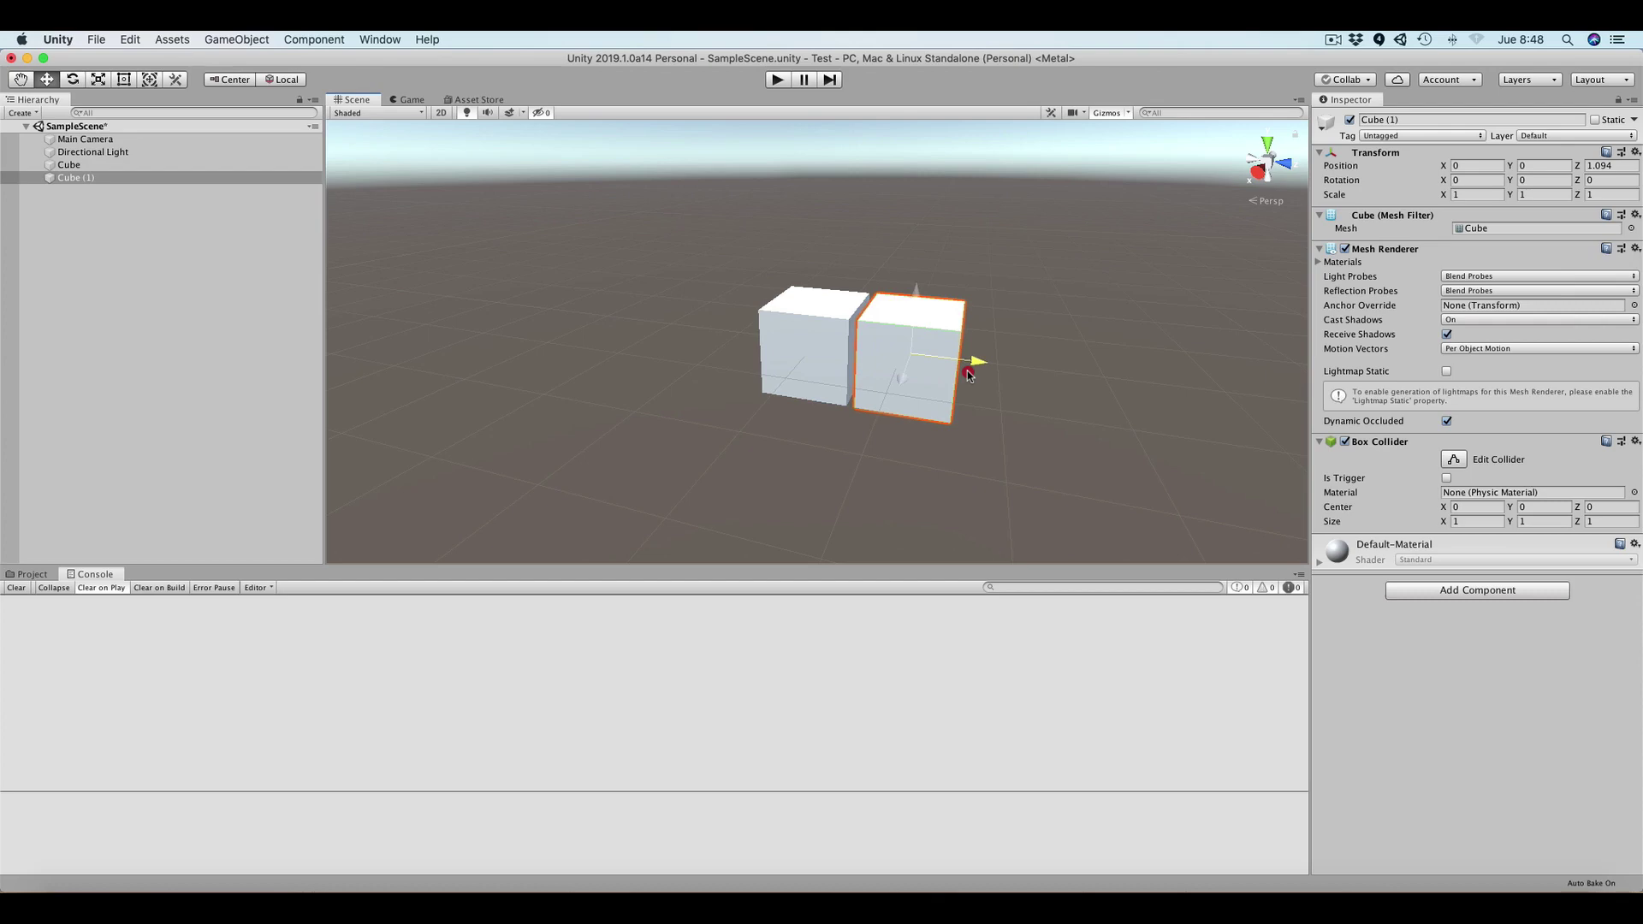
drag(969, 374, 965, 373)
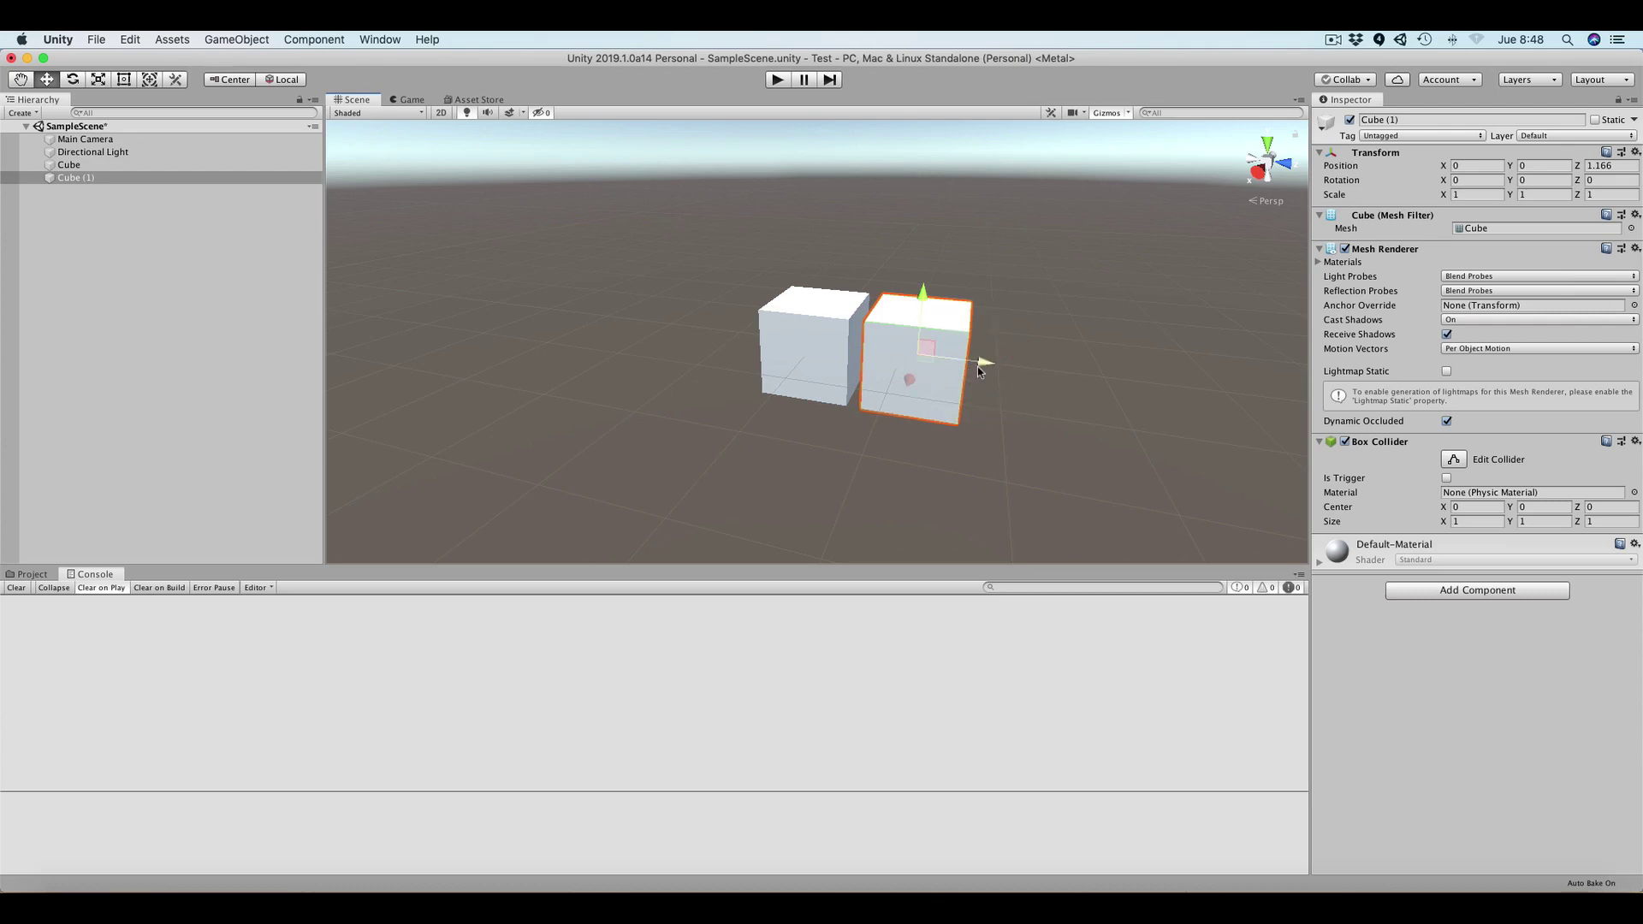
drag(977, 366, 980, 365)
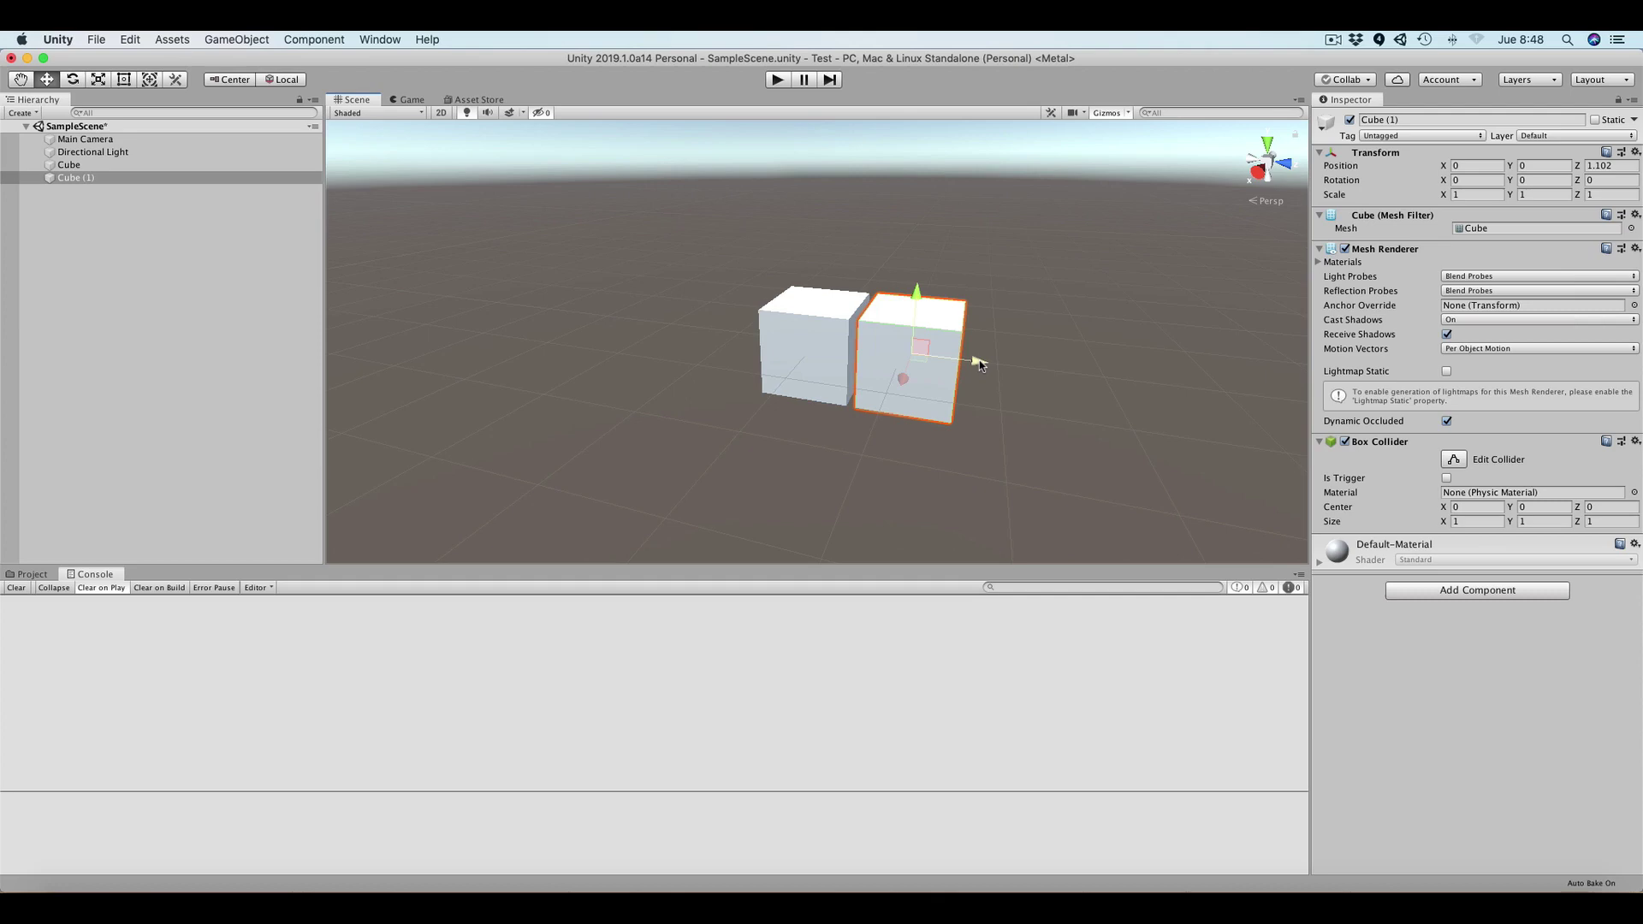
drag(980, 364, 985, 366)
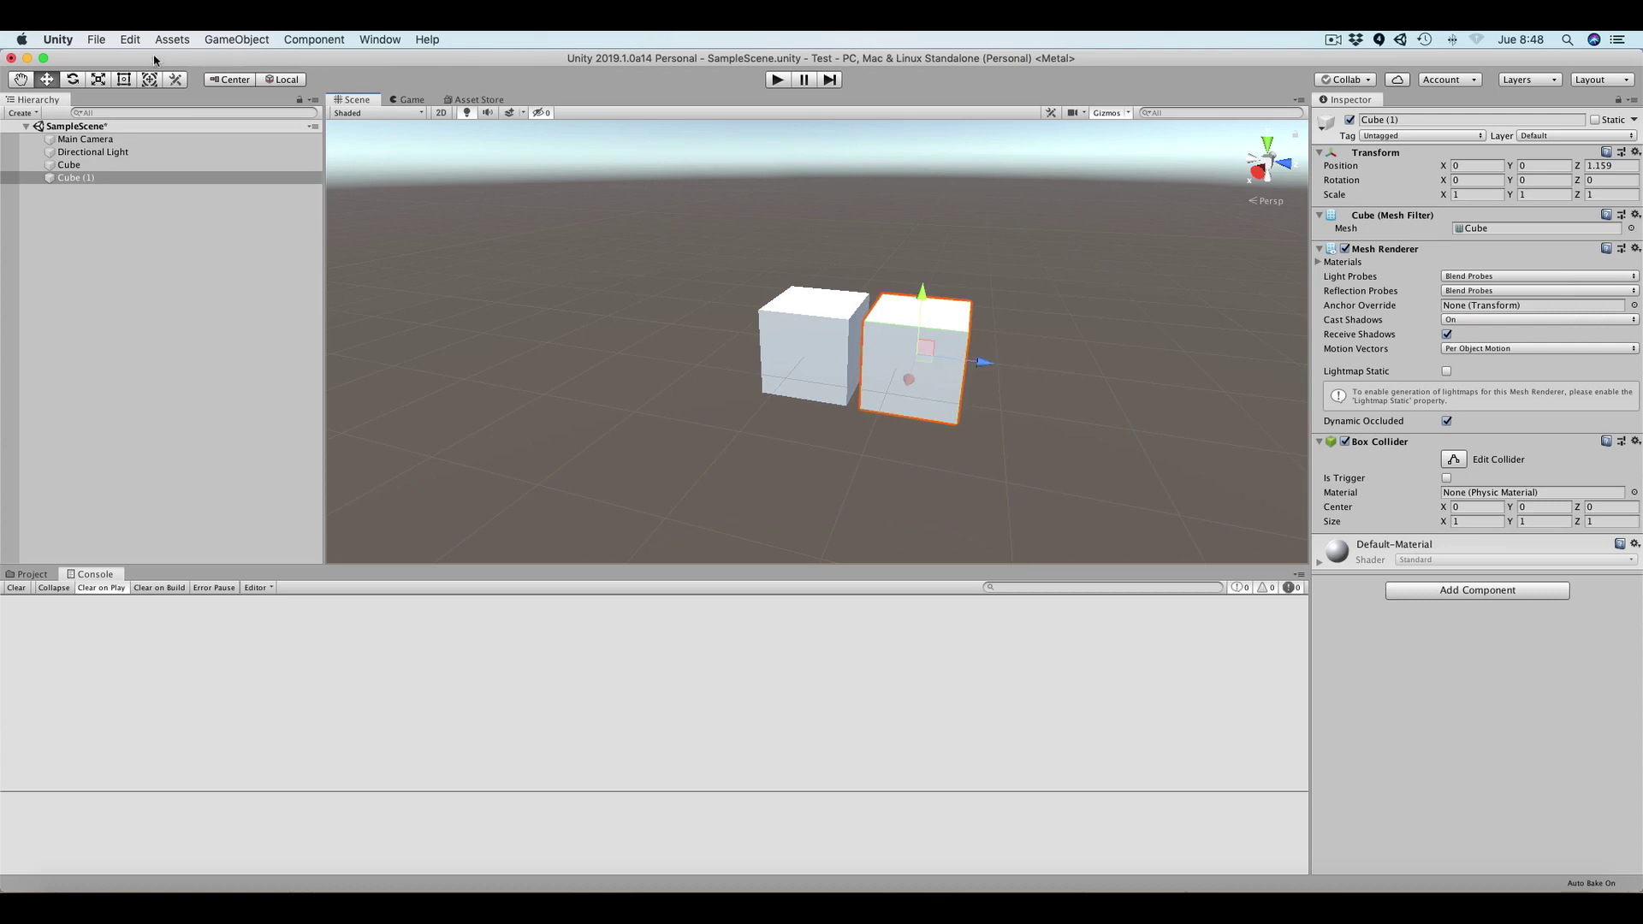
Open the snap settings and place their window beside the two cubes.
click(127, 39)
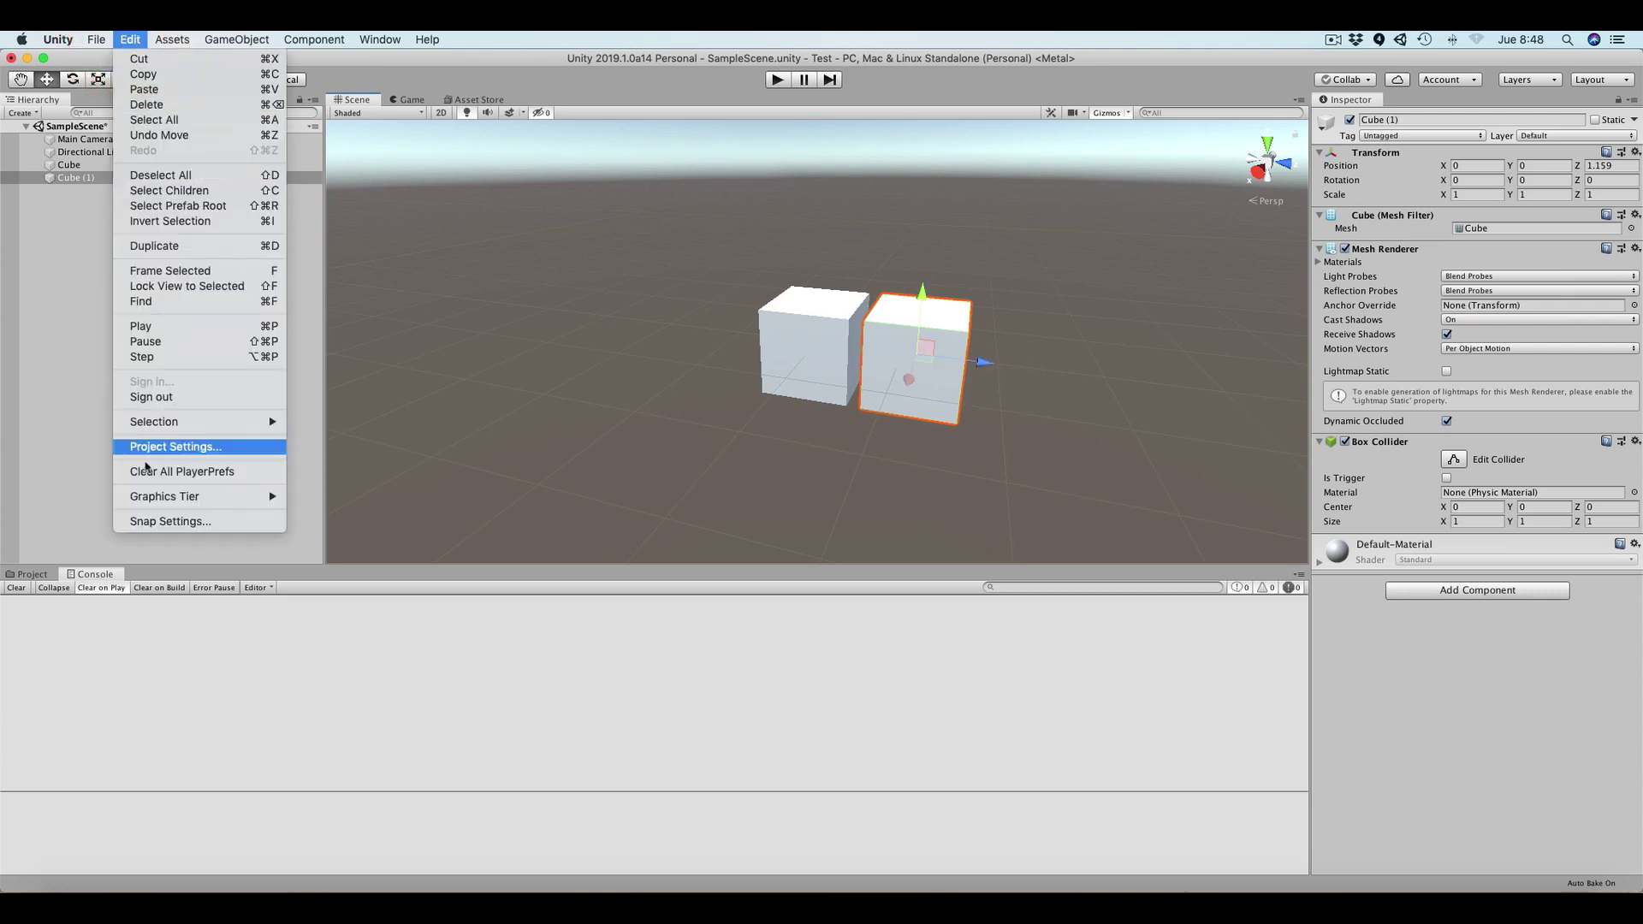
click(161, 524)
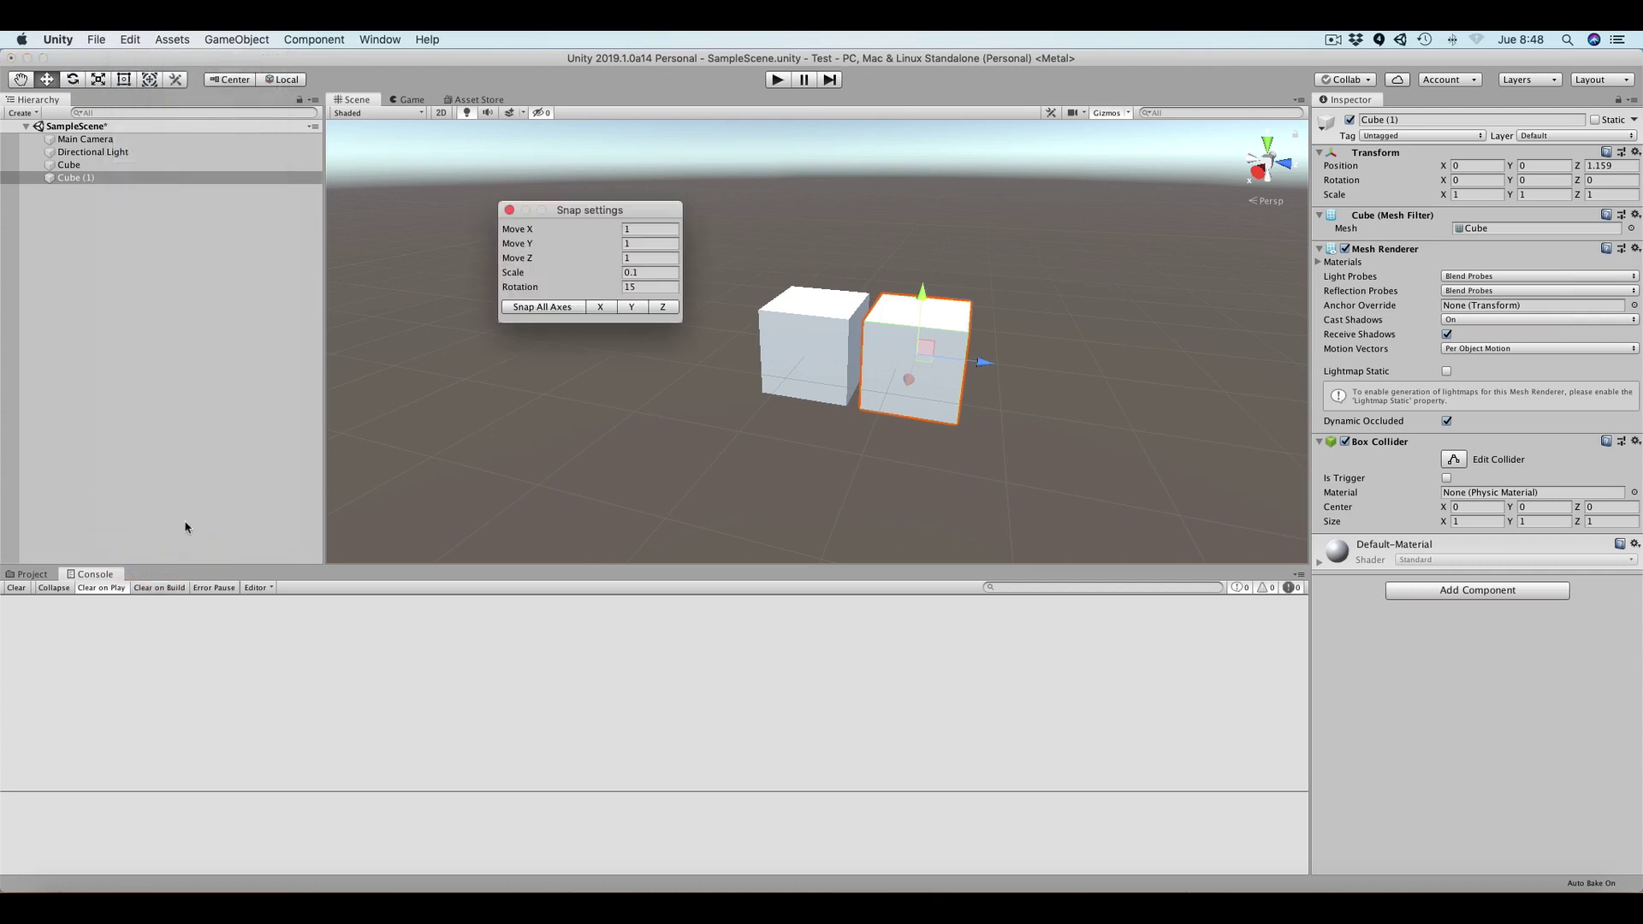
drag(597, 209, 546, 240)
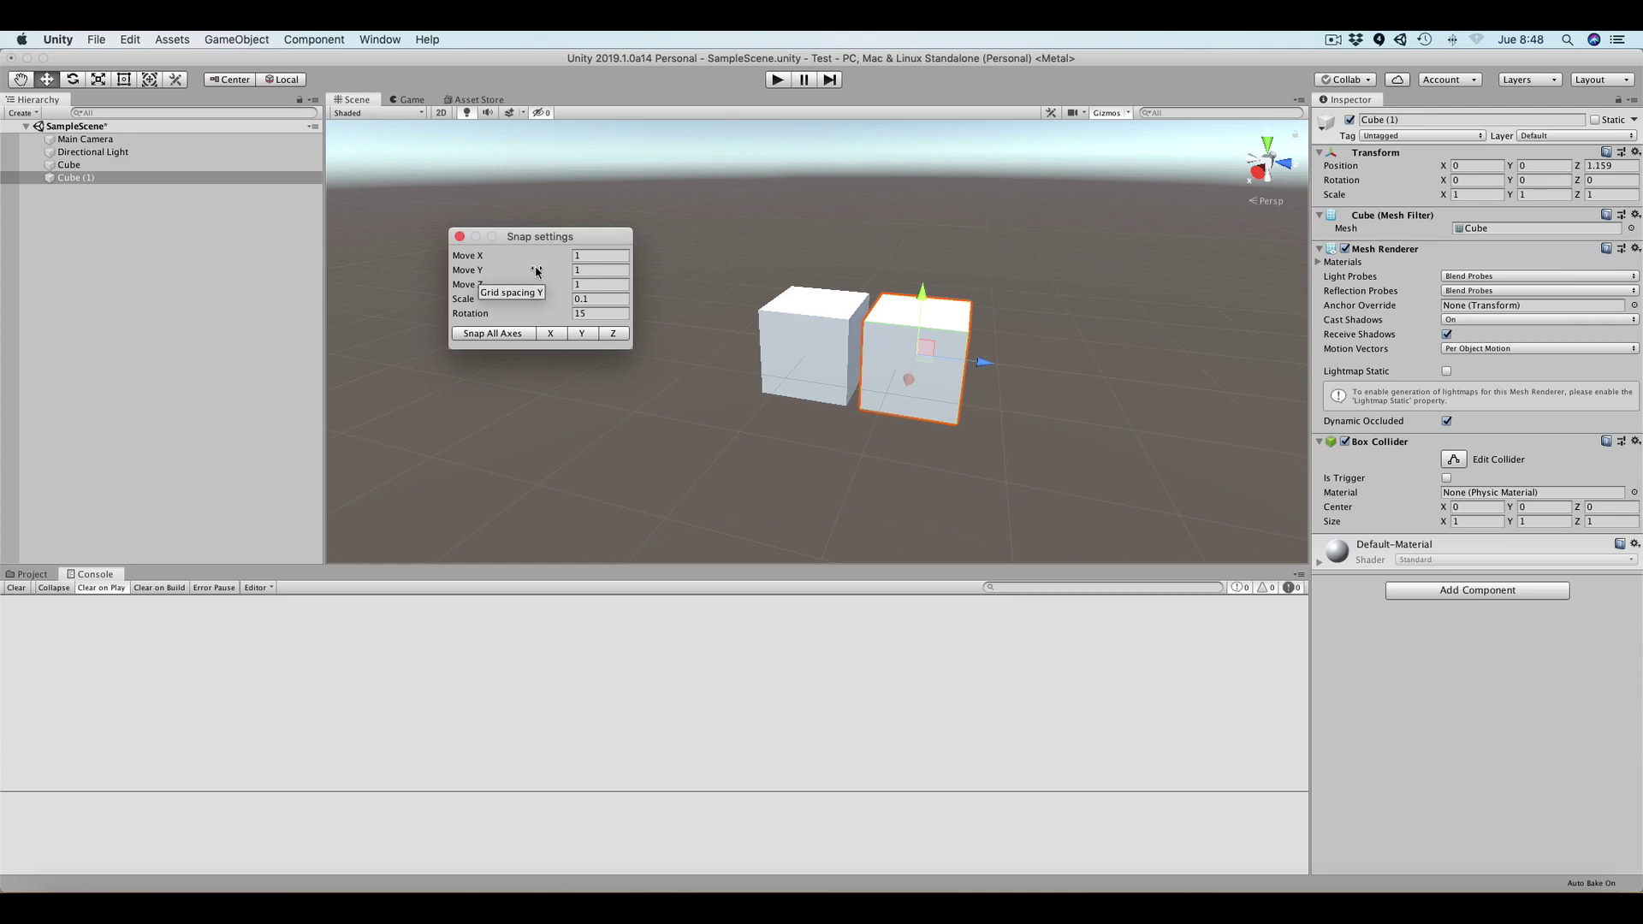
drag(546, 236, 544, 223)
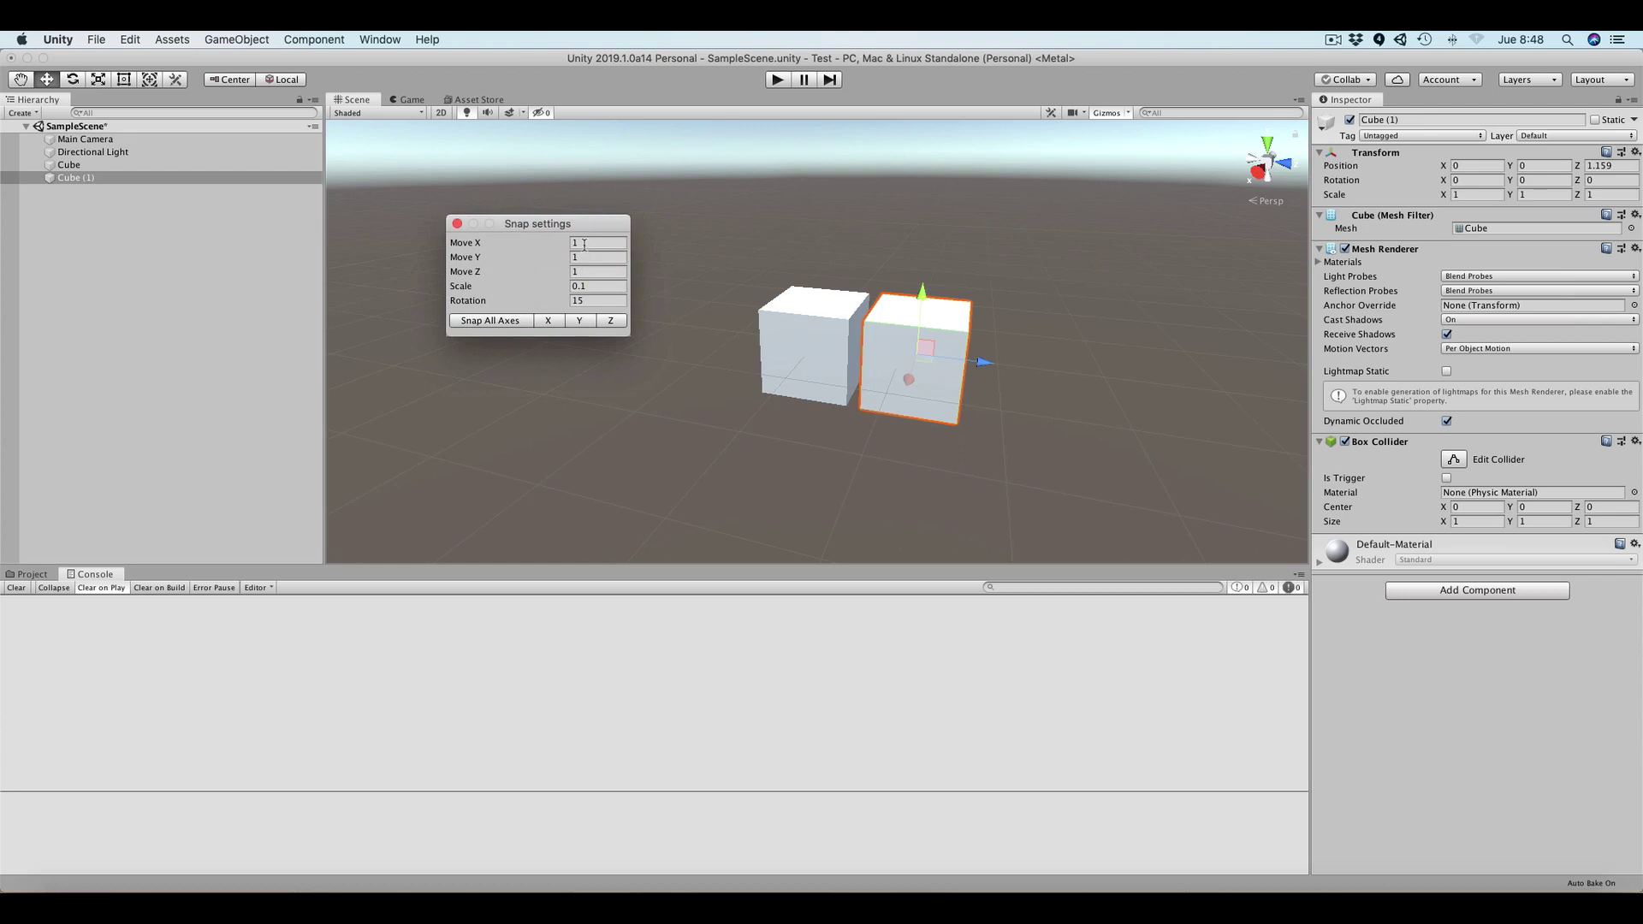
drag(557, 228, 562, 236)
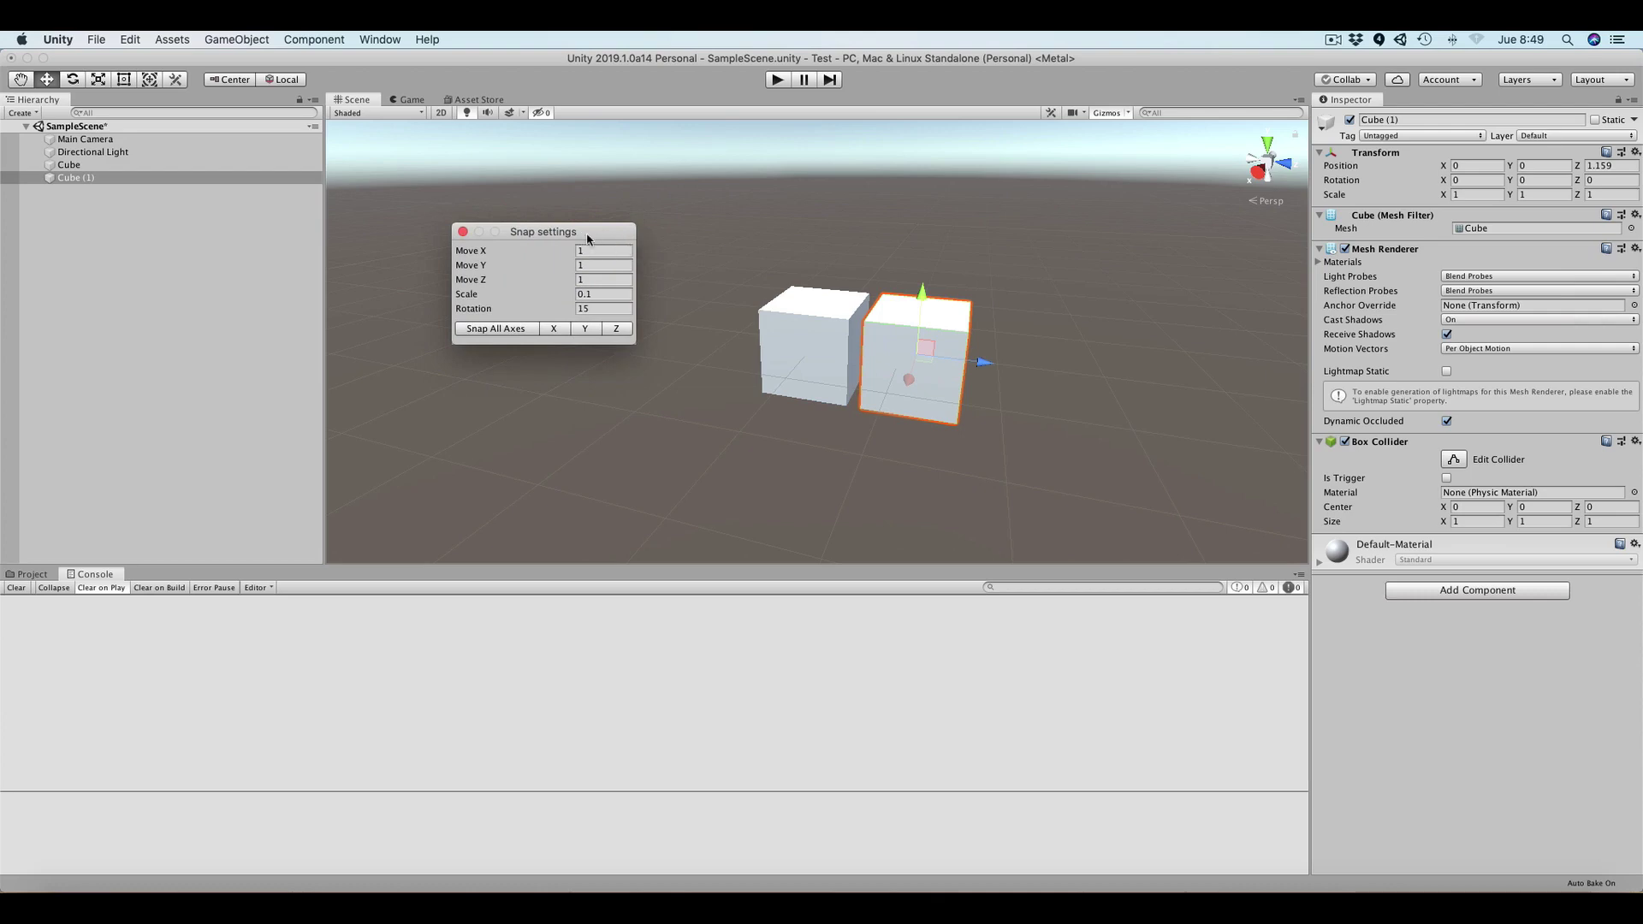
drag(587, 232, 588, 237)
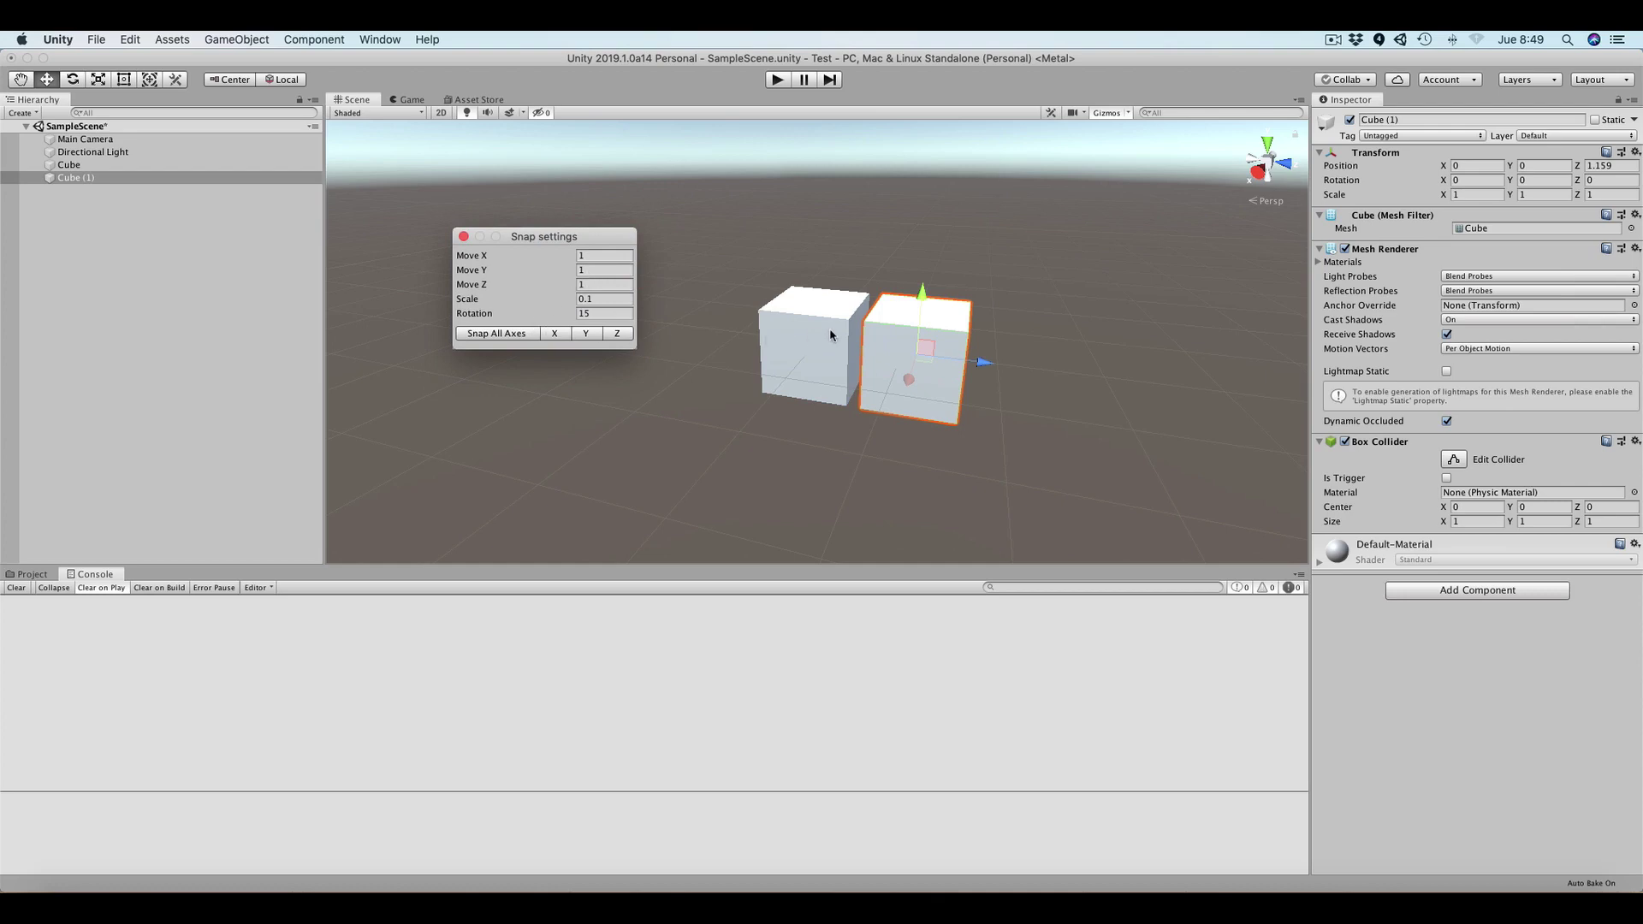
Move the second cube farther from the first along the Z axis to about Z 1.385.
drag(983, 360, 1005, 367)
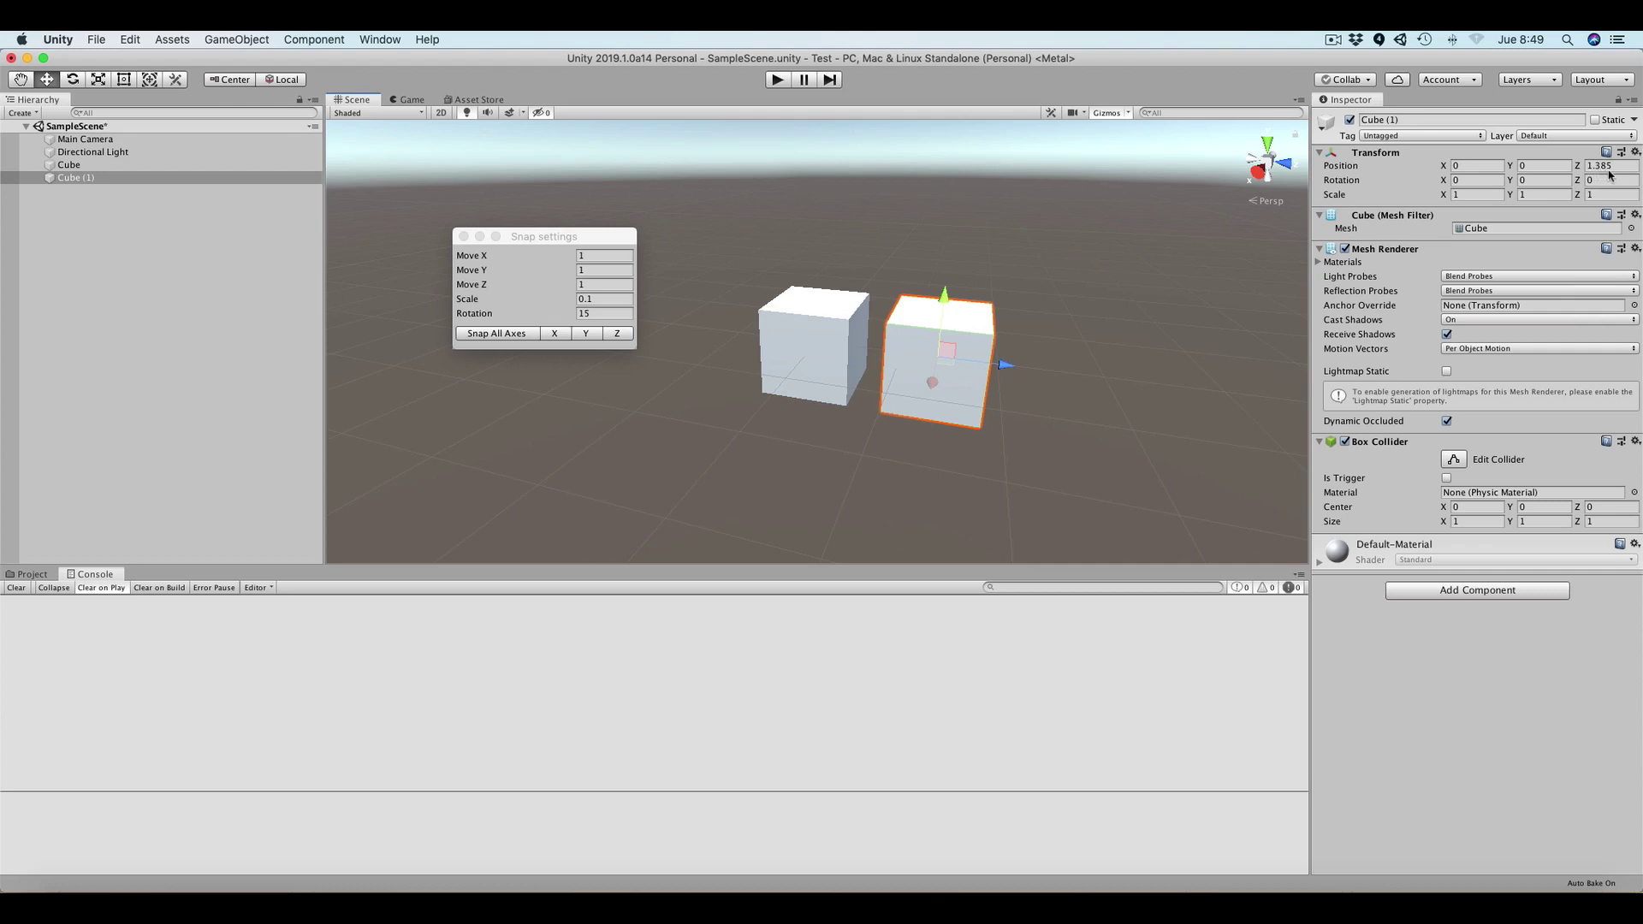
drag(545, 237, 542, 239)
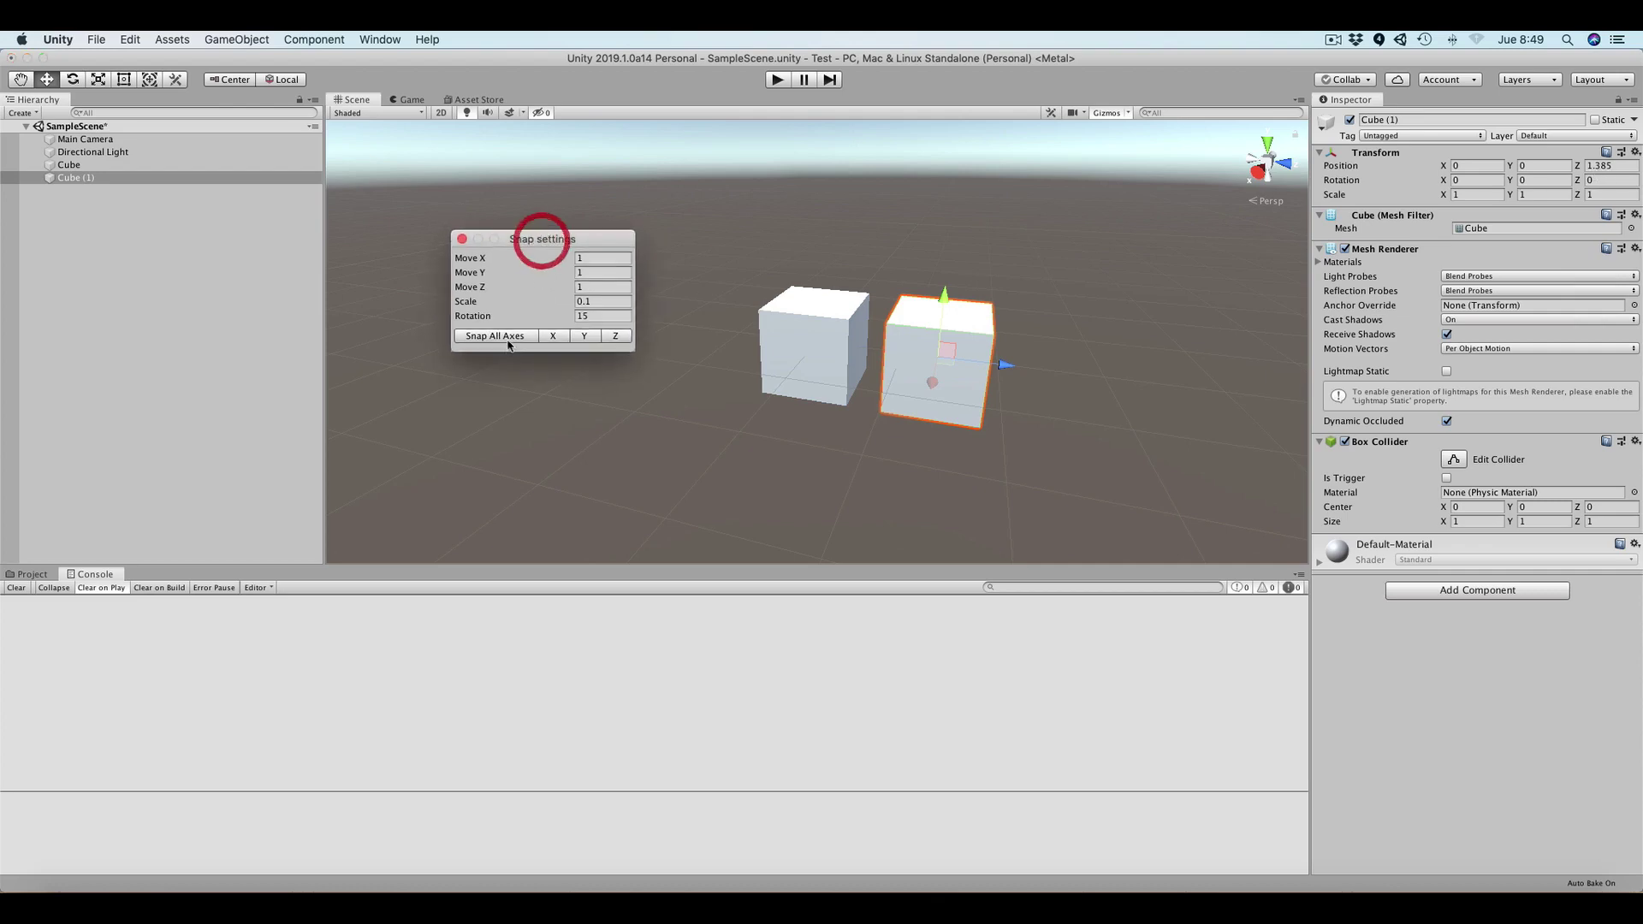
Snap the second cube to the grid on all axes, bringing it to Z 1, and close the snap settings.
click(506, 338)
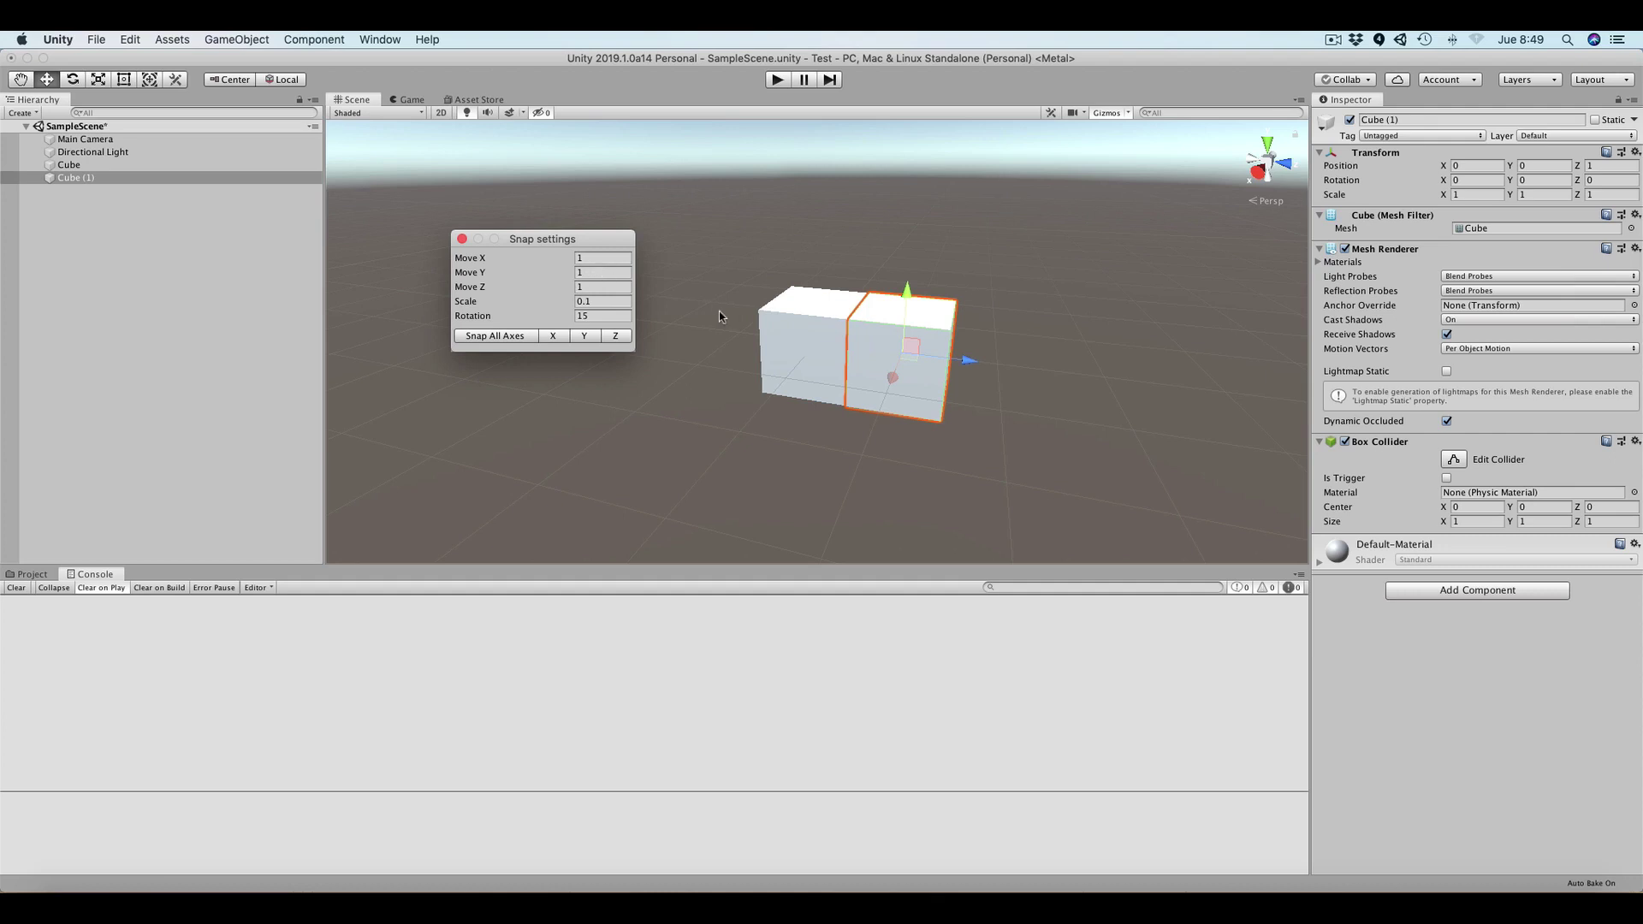
drag(554, 242, 546, 240)
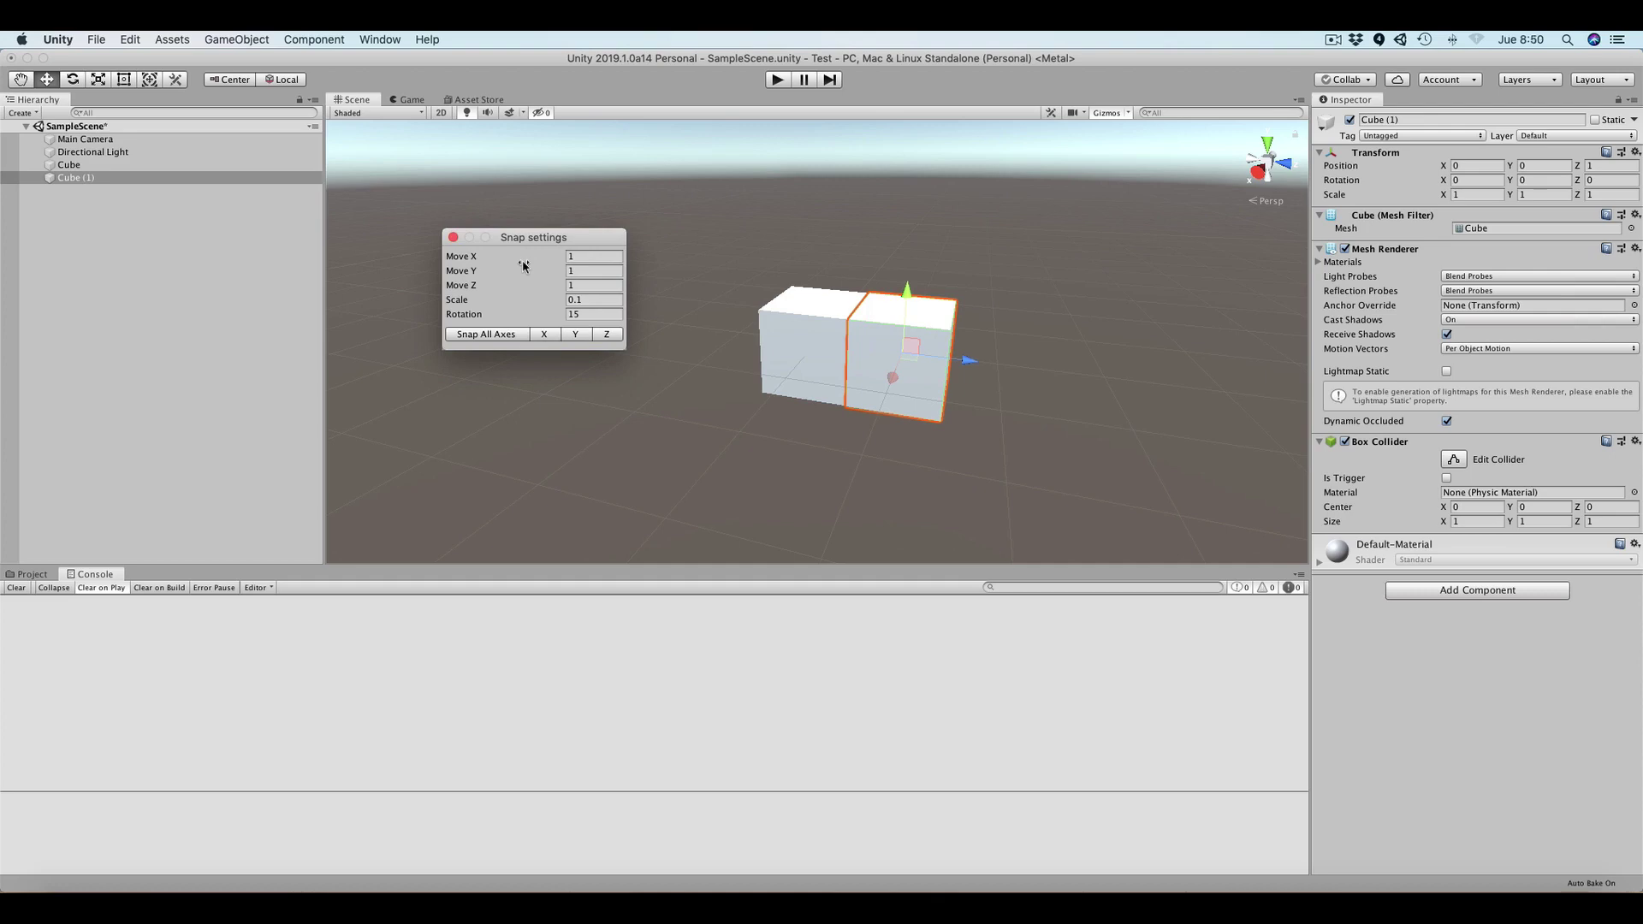
click(453, 237)
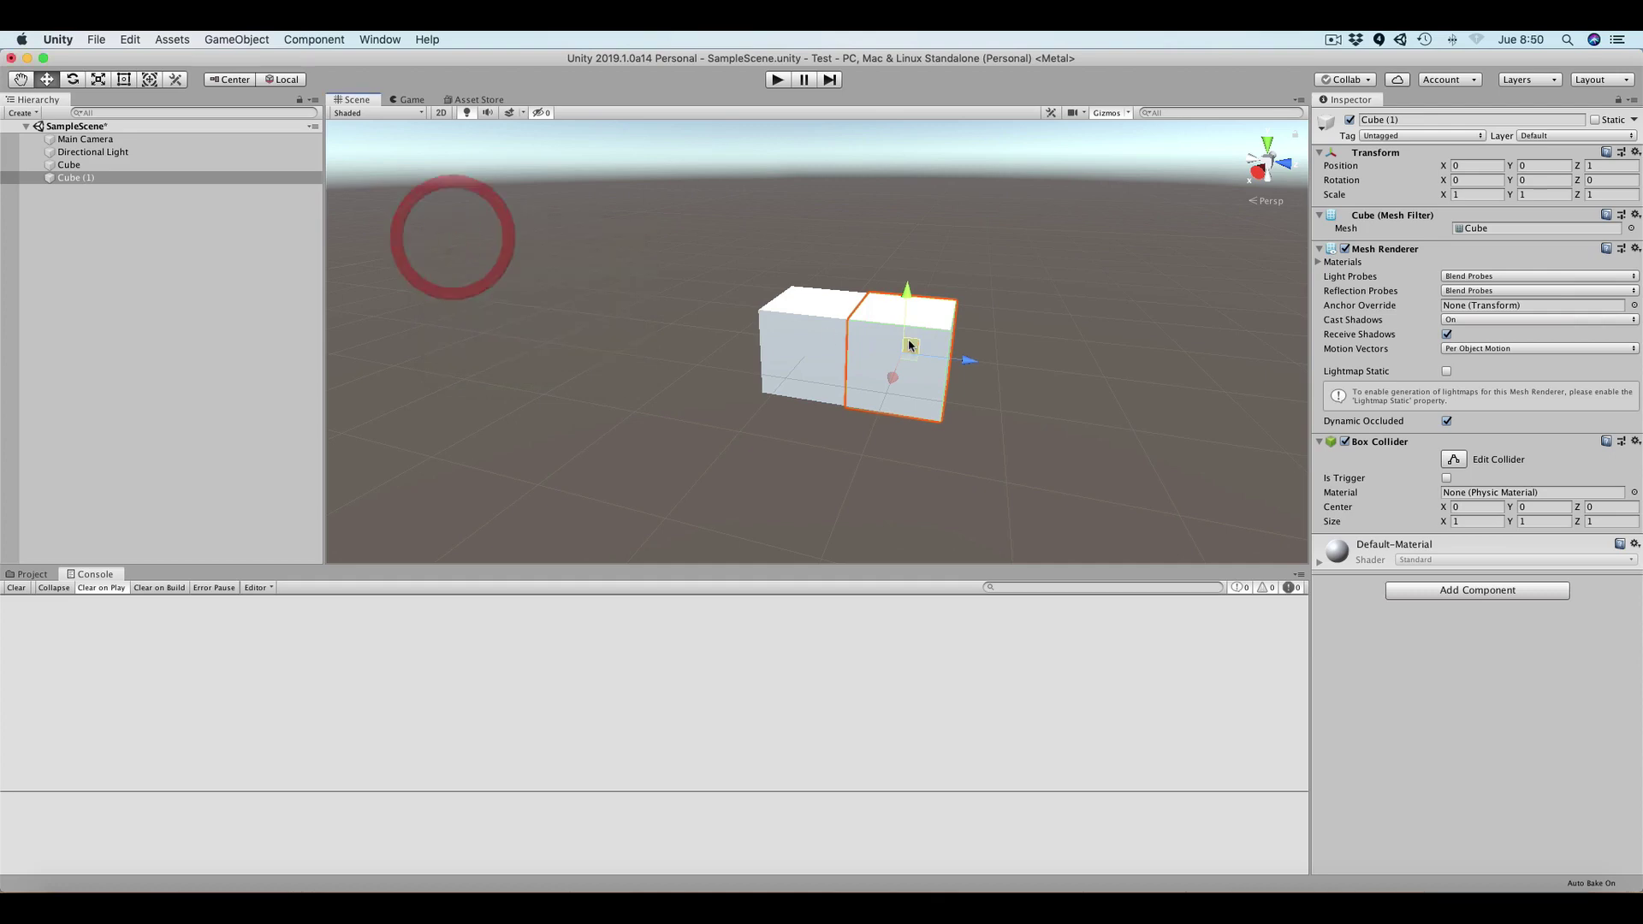
Move the second cube away from the first along the Z axis, to about Z 3.166.
drag(967, 358, 1066, 376)
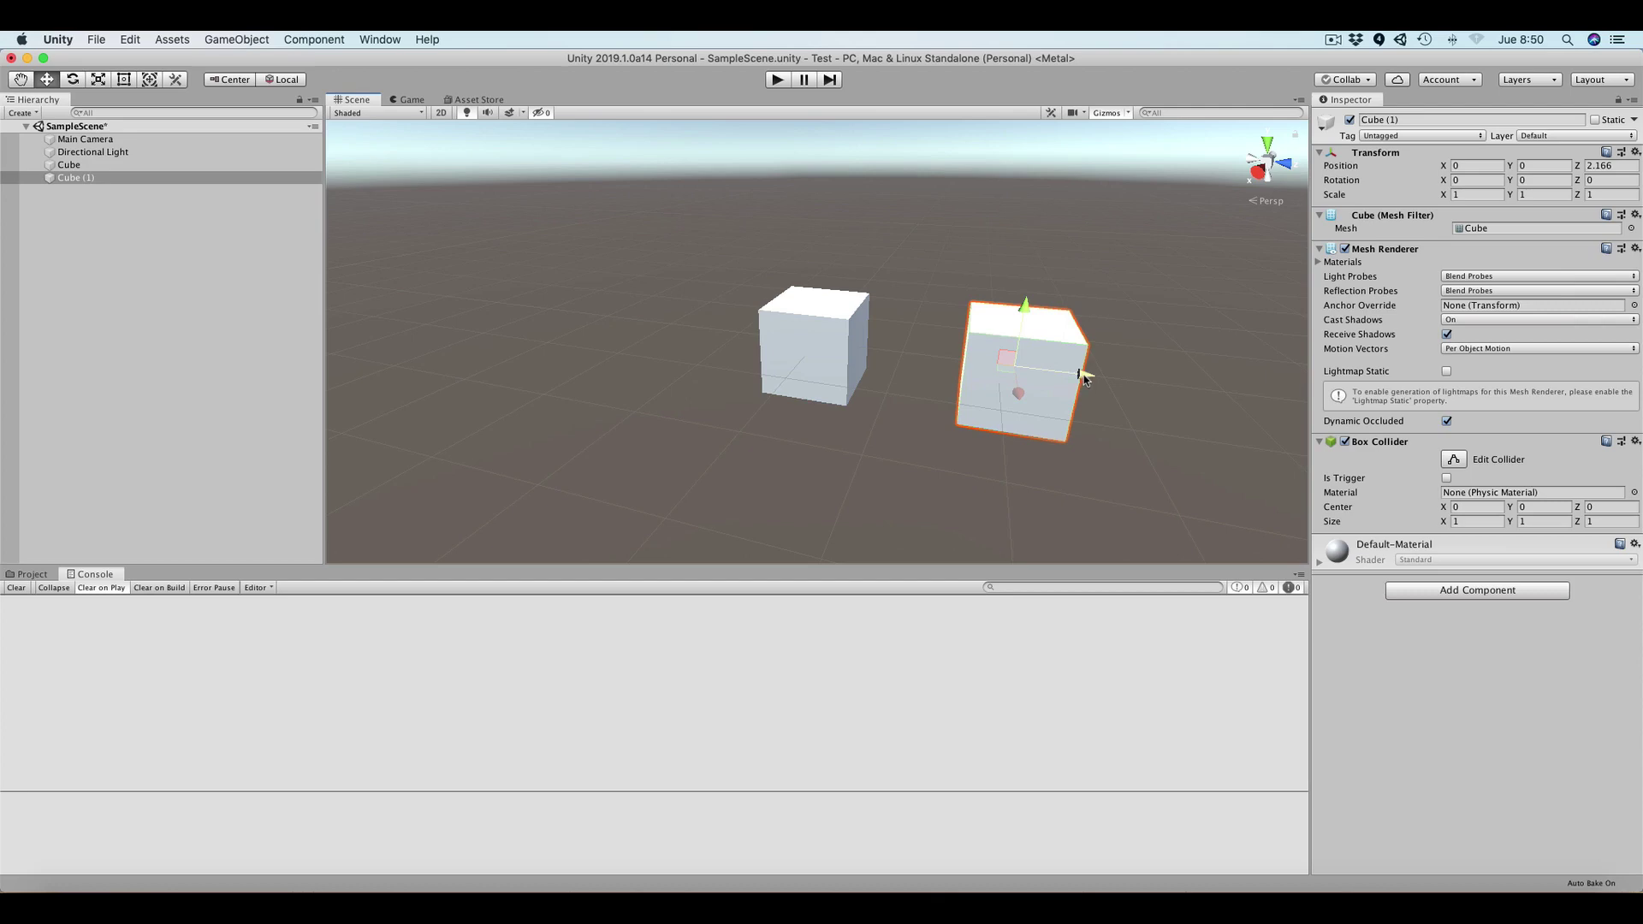
mouse_move(1084, 377)
mouse_down()
mouse_move(1157, 382)
mouse_move(938, 376)
mouse_move(1152, 391)
mouse_up()
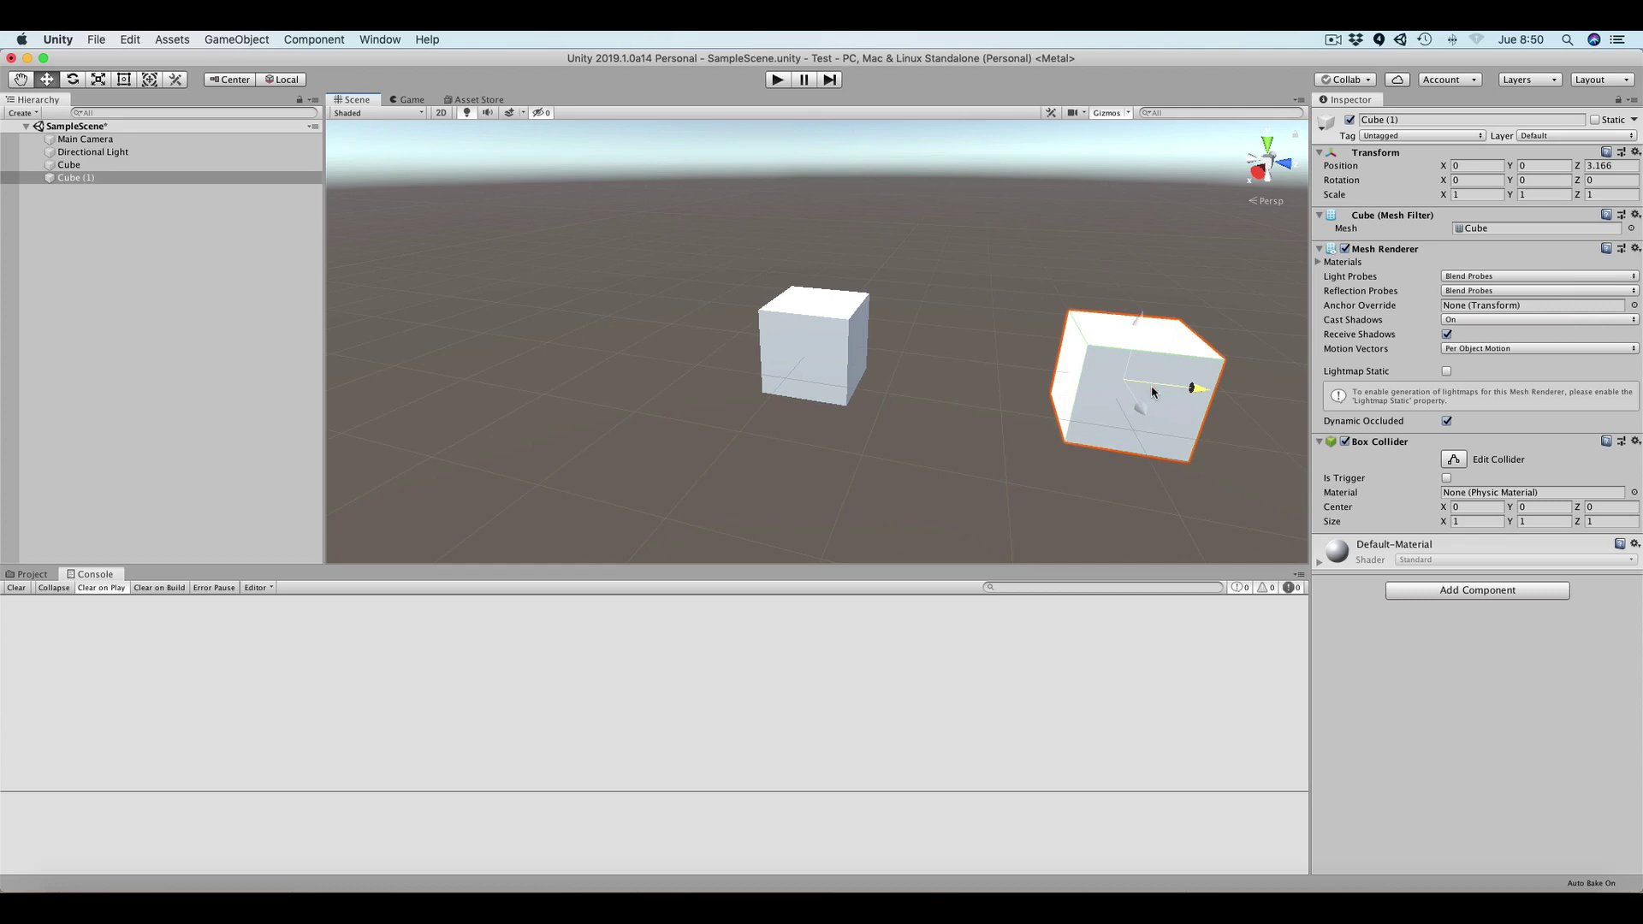
click(1153, 391)
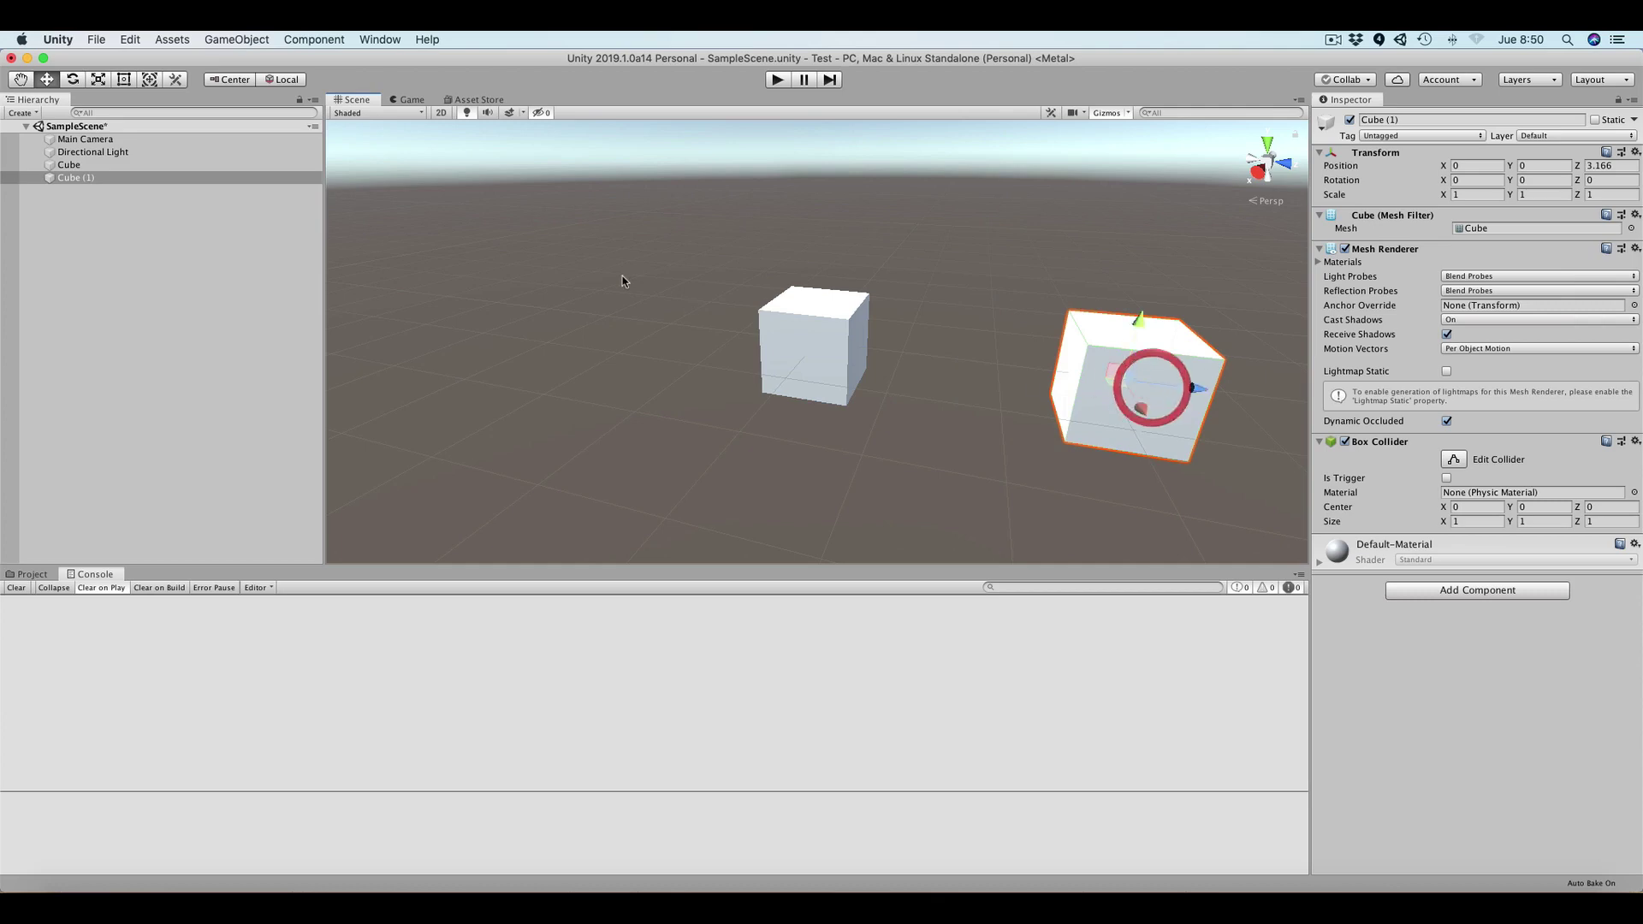
Reopen the snap settings, snap the second cube on all axes to Z 3, and close the window.
click(96, 39)
mouse_move(130, 40)
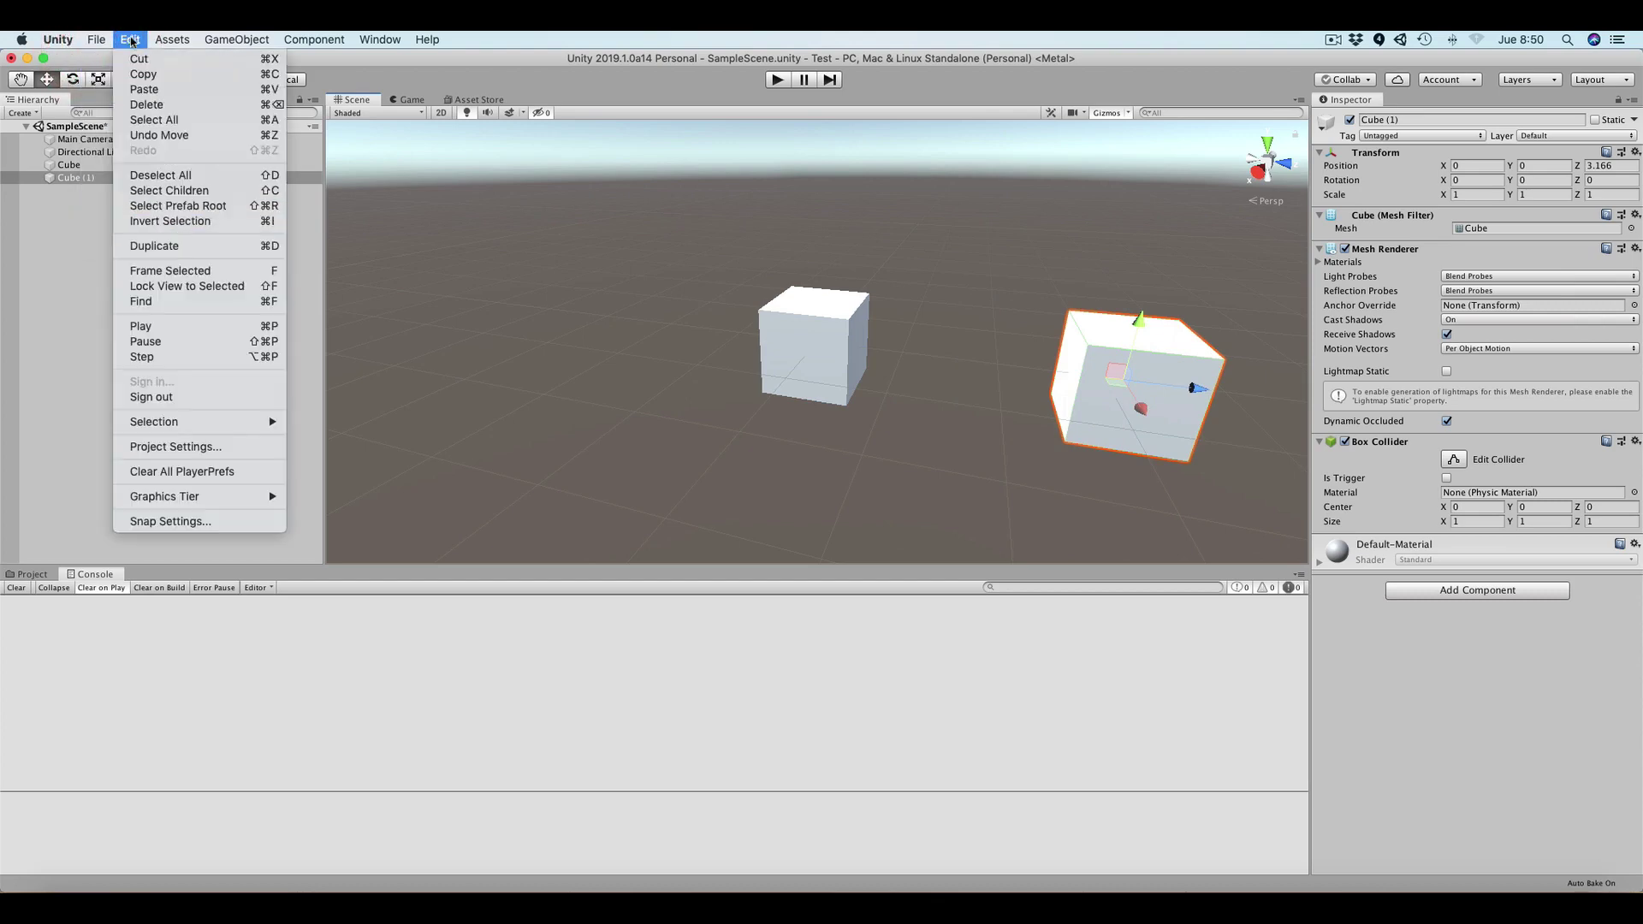
click(180, 521)
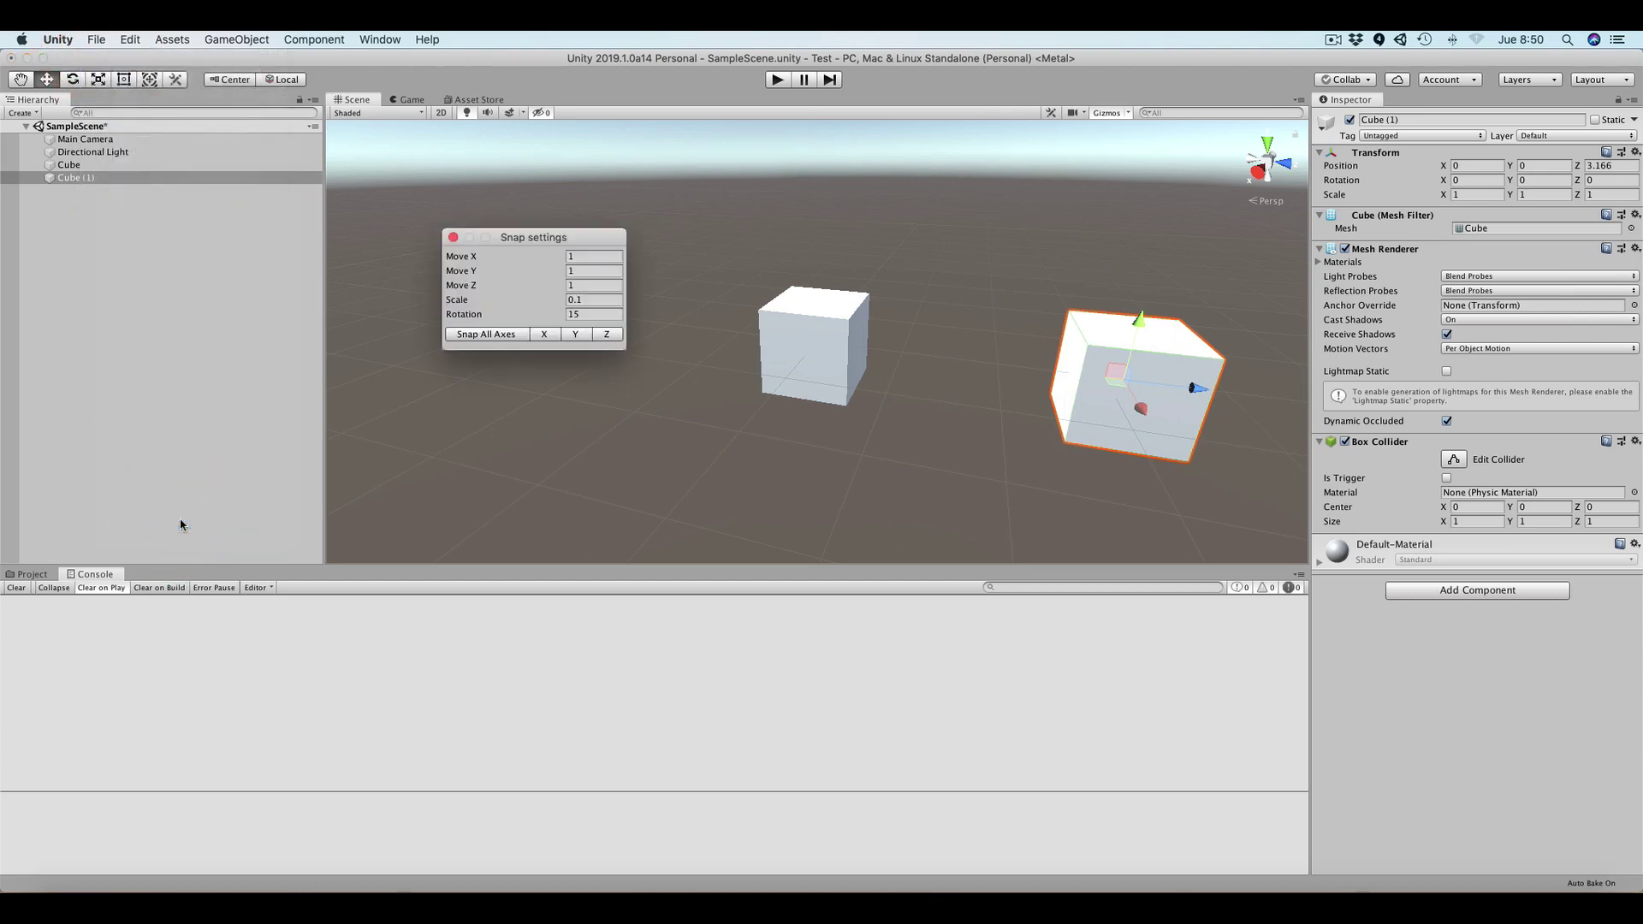
click(505, 343)
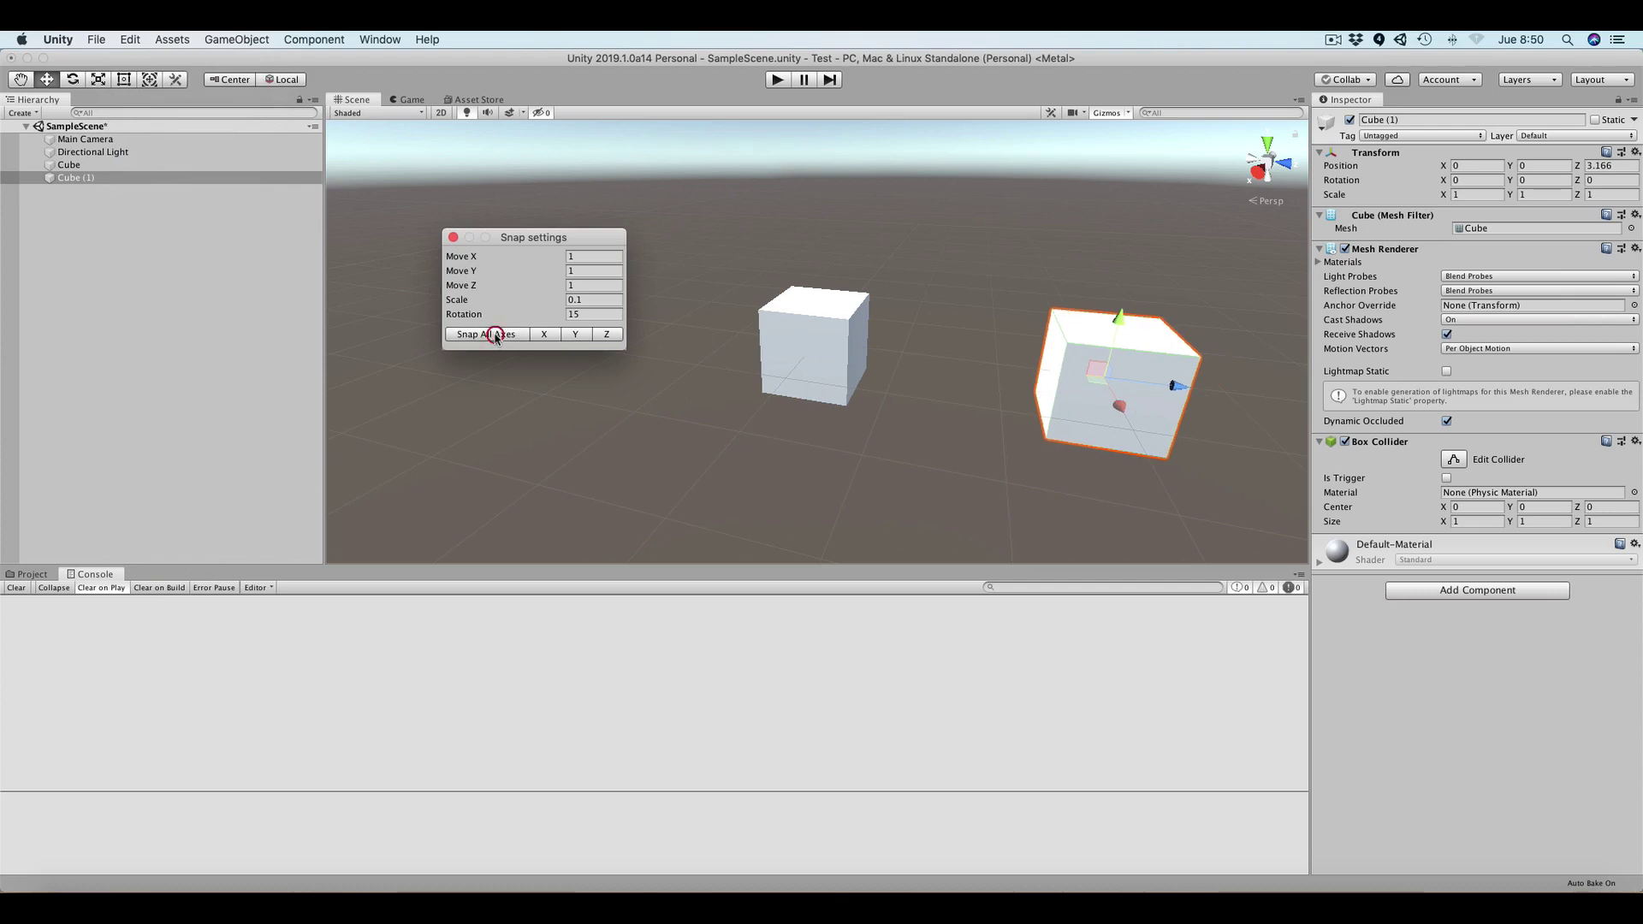
click(452, 237)
Move the second cube in one-unit snap increments to the other side of the first cube, at Z -1.
mouse_move(1177, 389)
mouse_down()
mouse_move(1001, 368)
mouse_move(1240, 383)
mouse_move(1156, 385)
mouse_up()
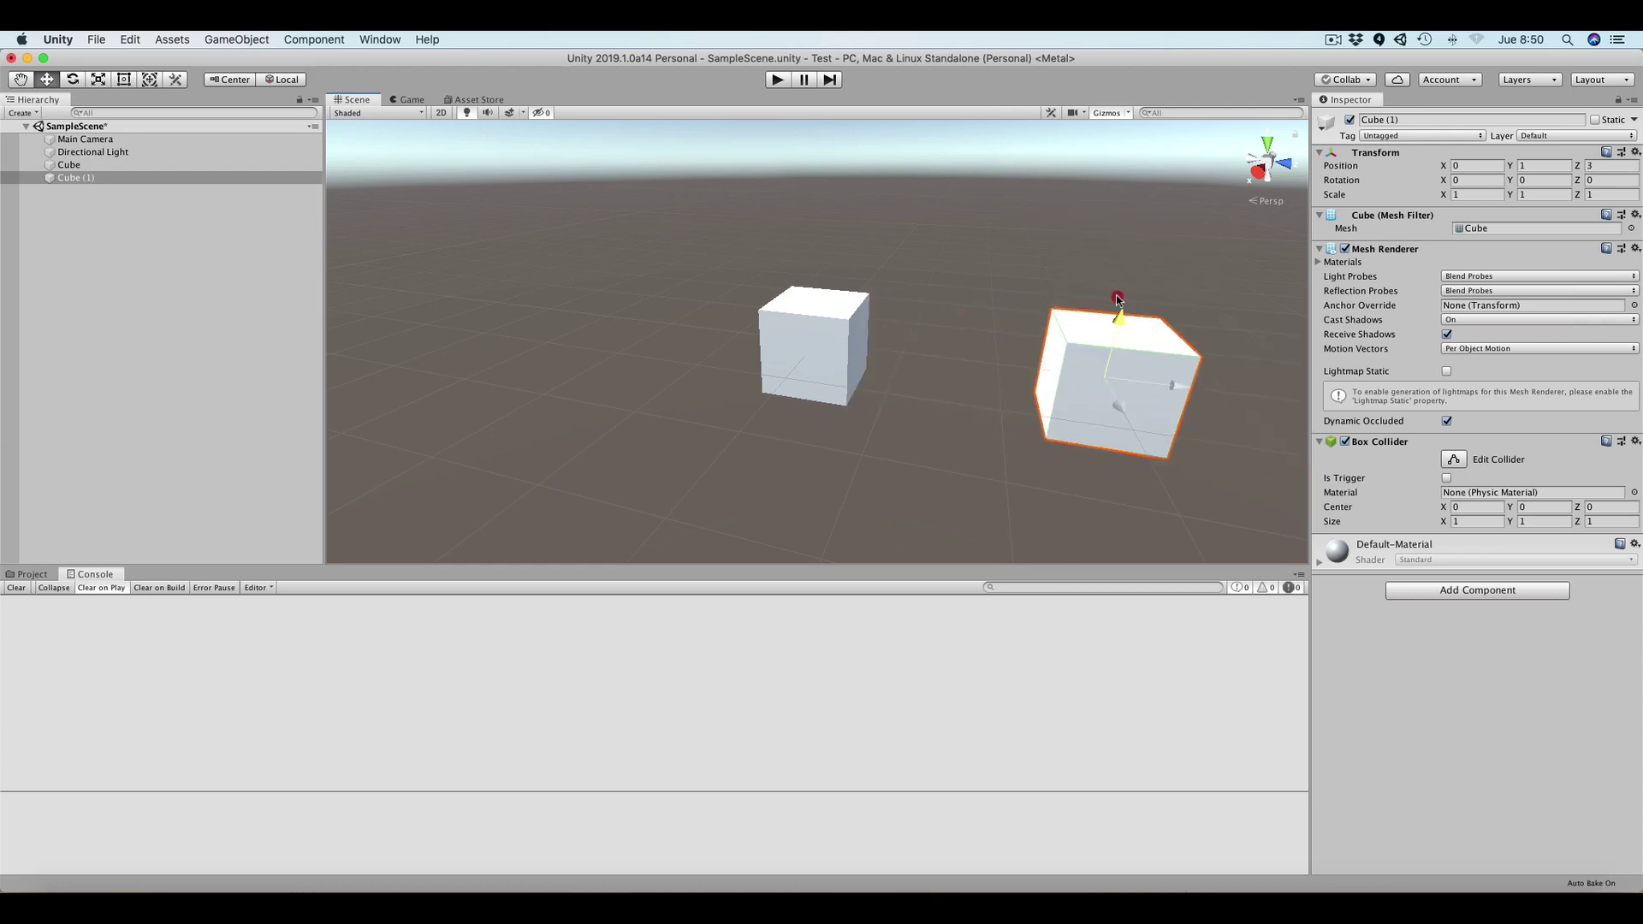
drag(1131, 383, 800, 337)
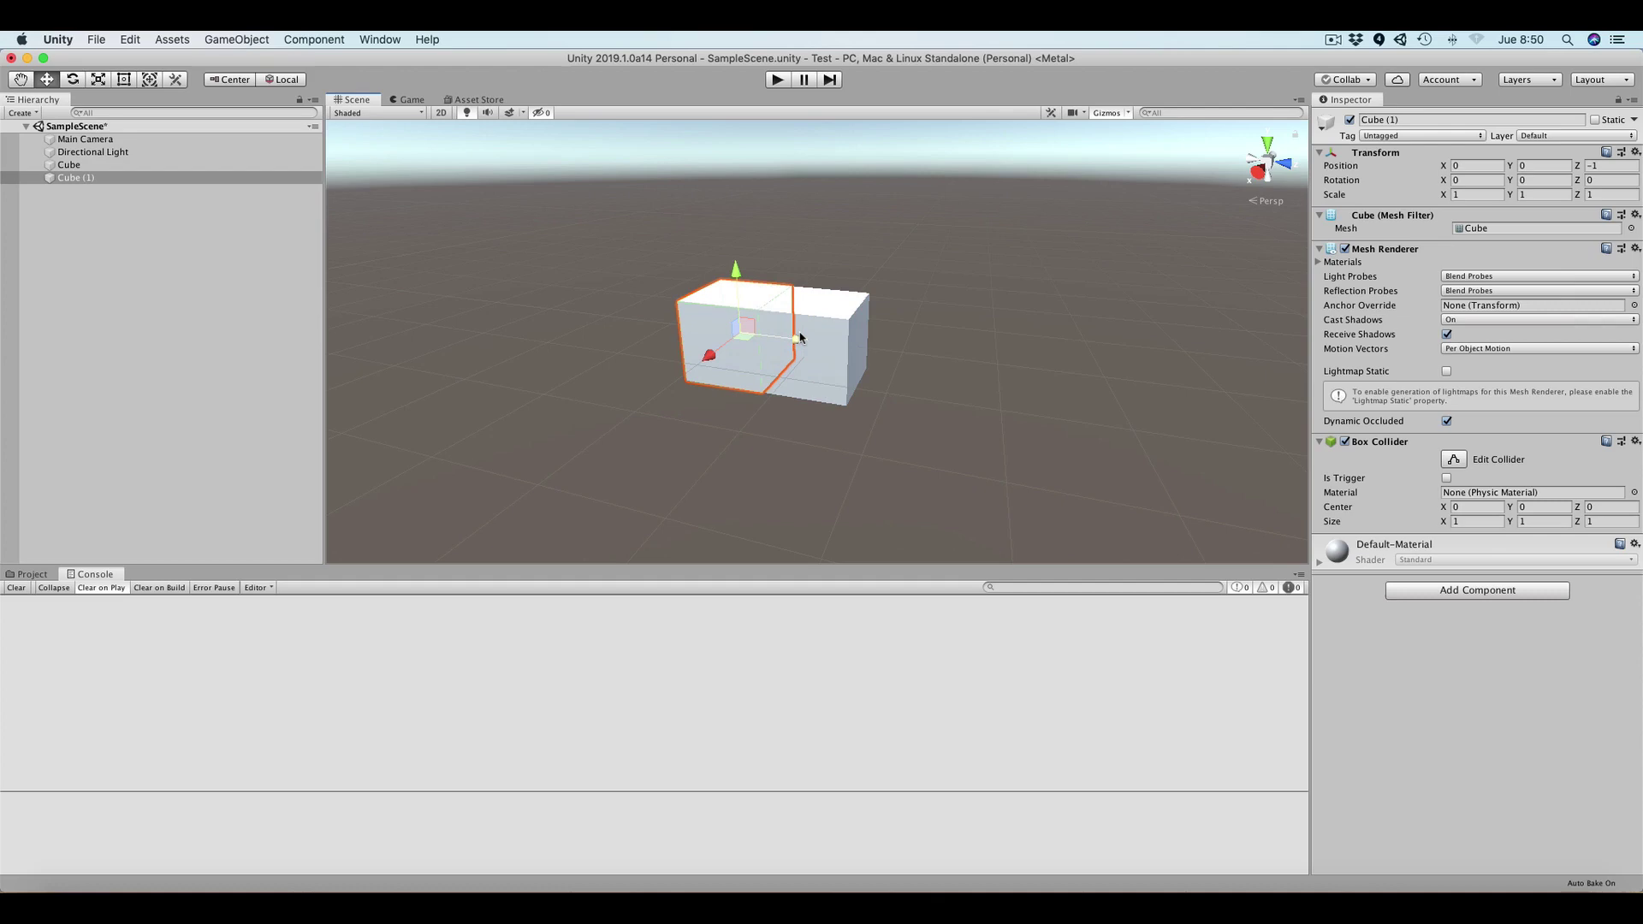
Duplicate the second cube to Z -2 with increment snapping, and stack another duplicate on top of it at Y 1.
alt+drag(750, 359, 808, 312)
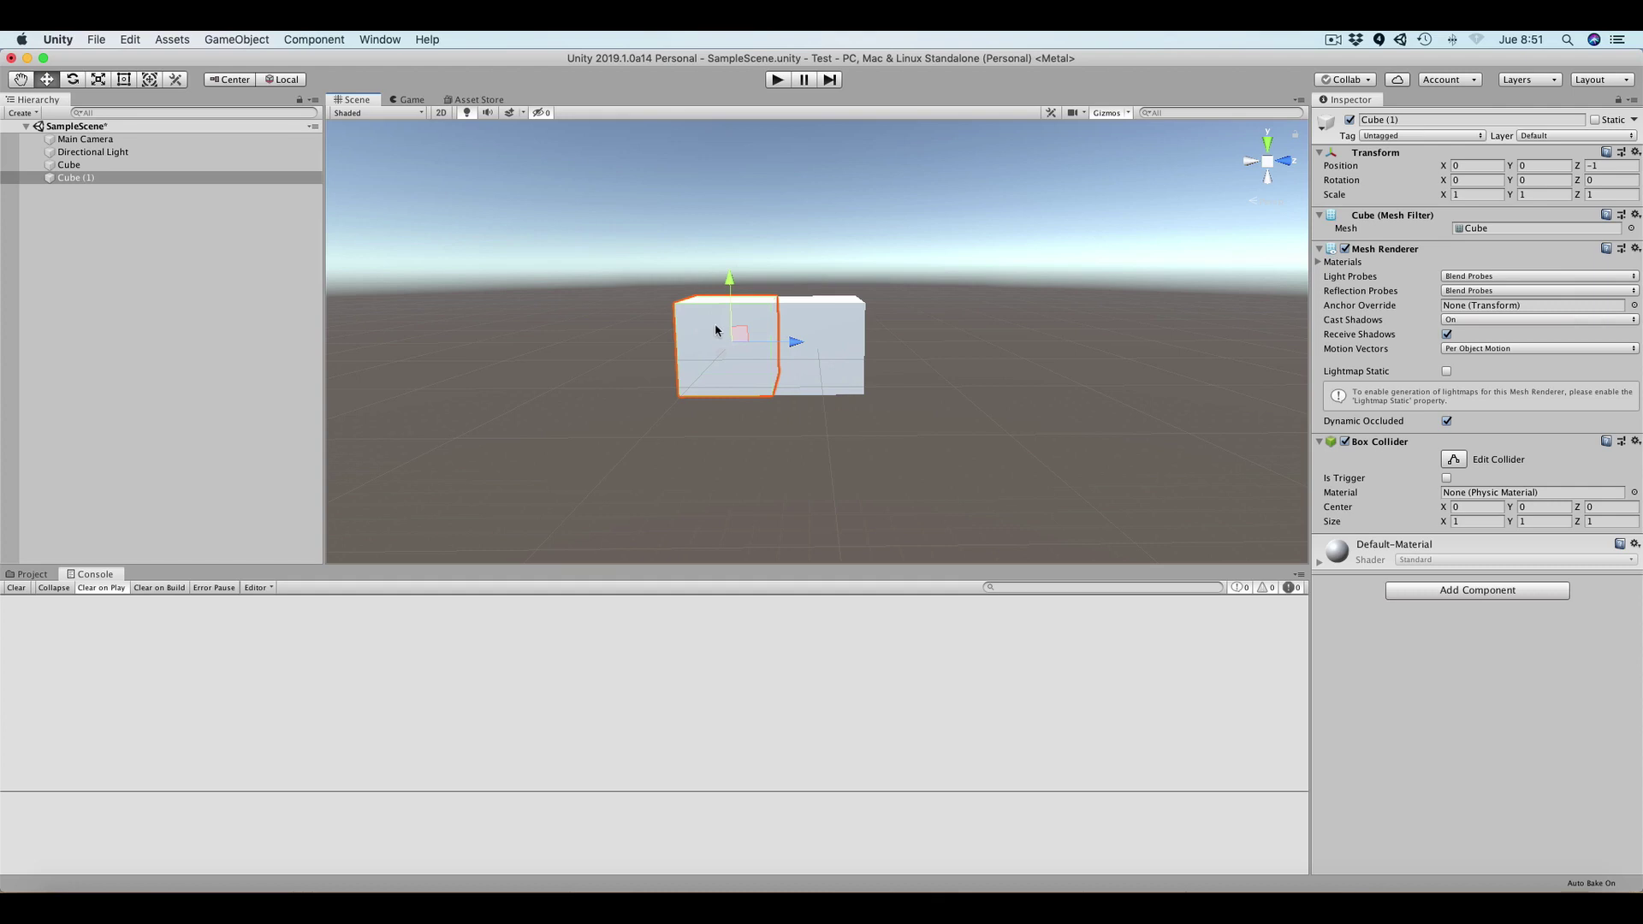
key(super+d)
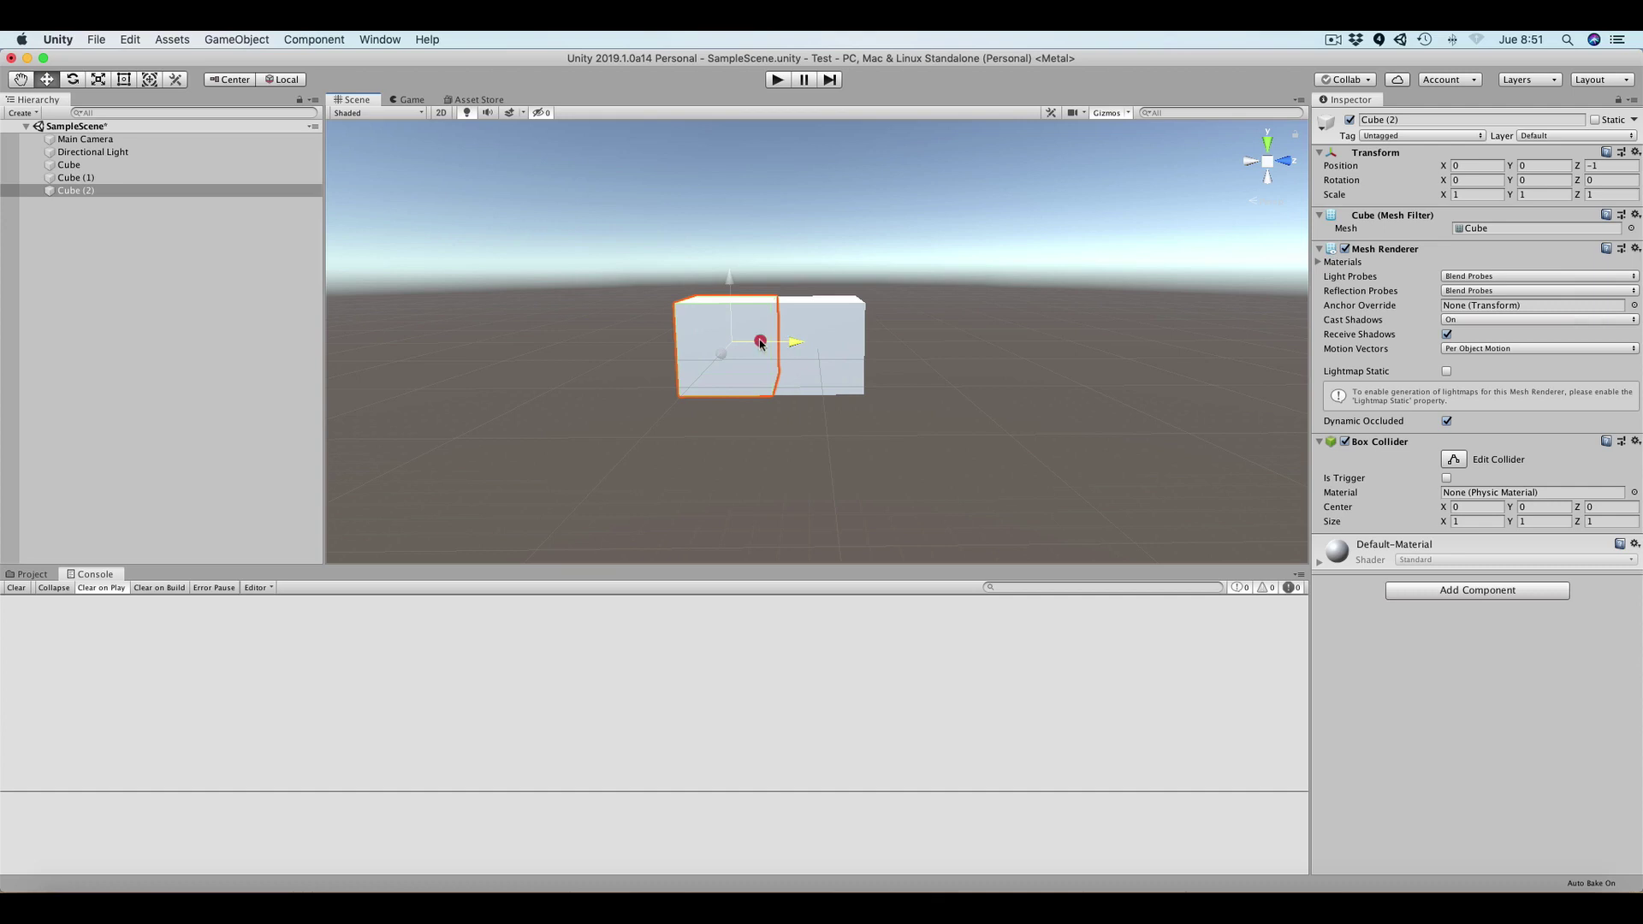
drag(762, 342, 734, 343)
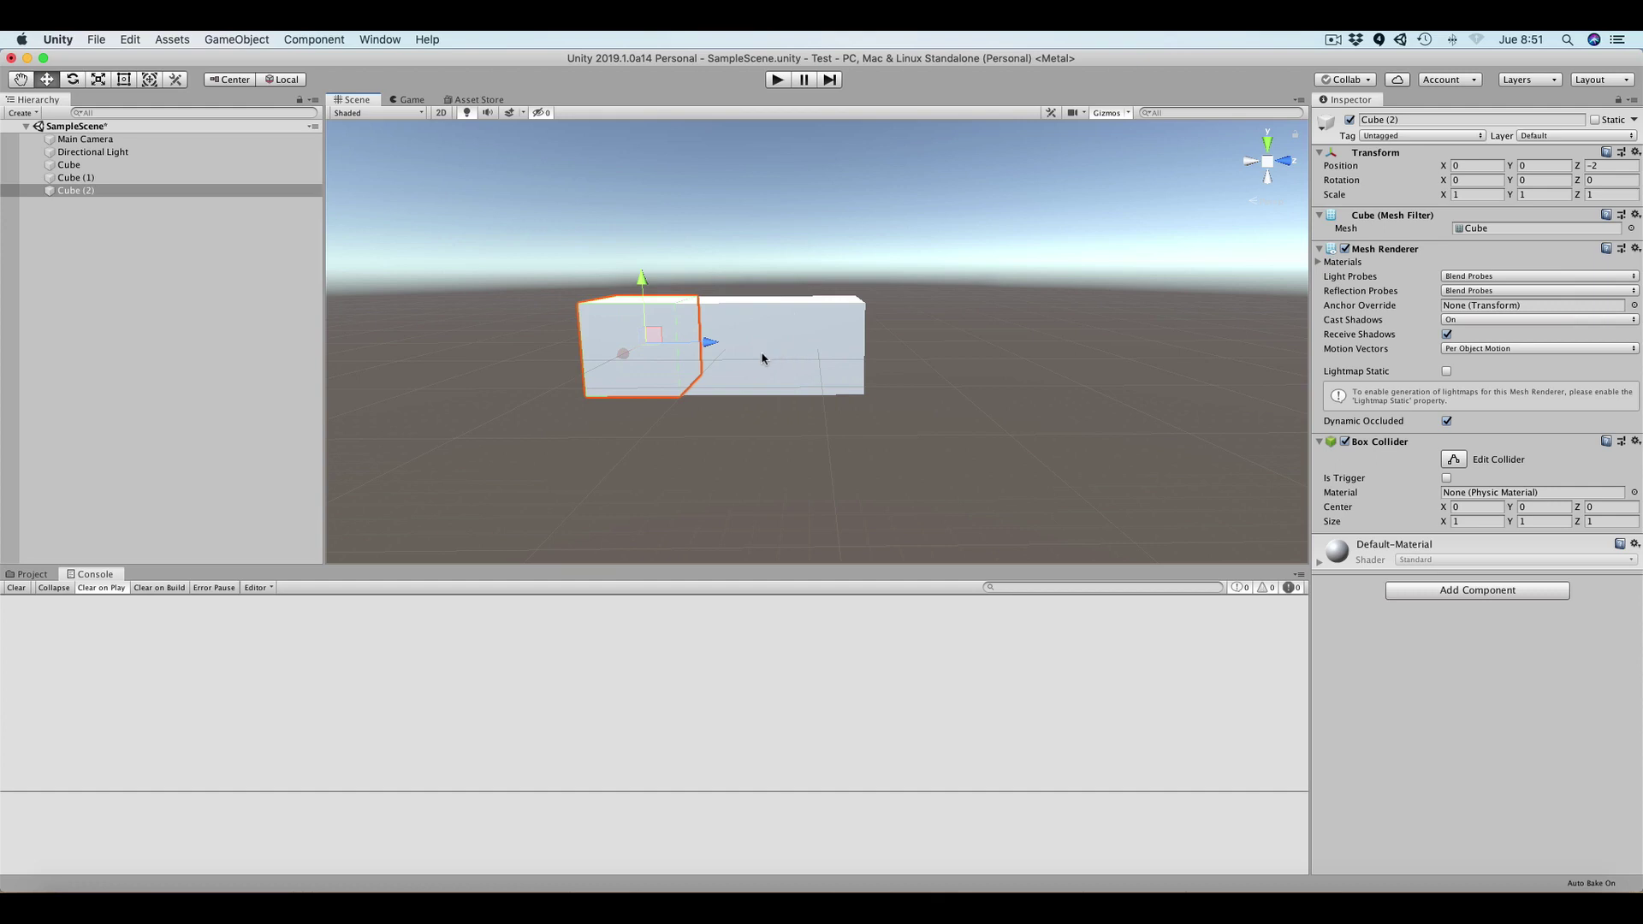
key(super+d)
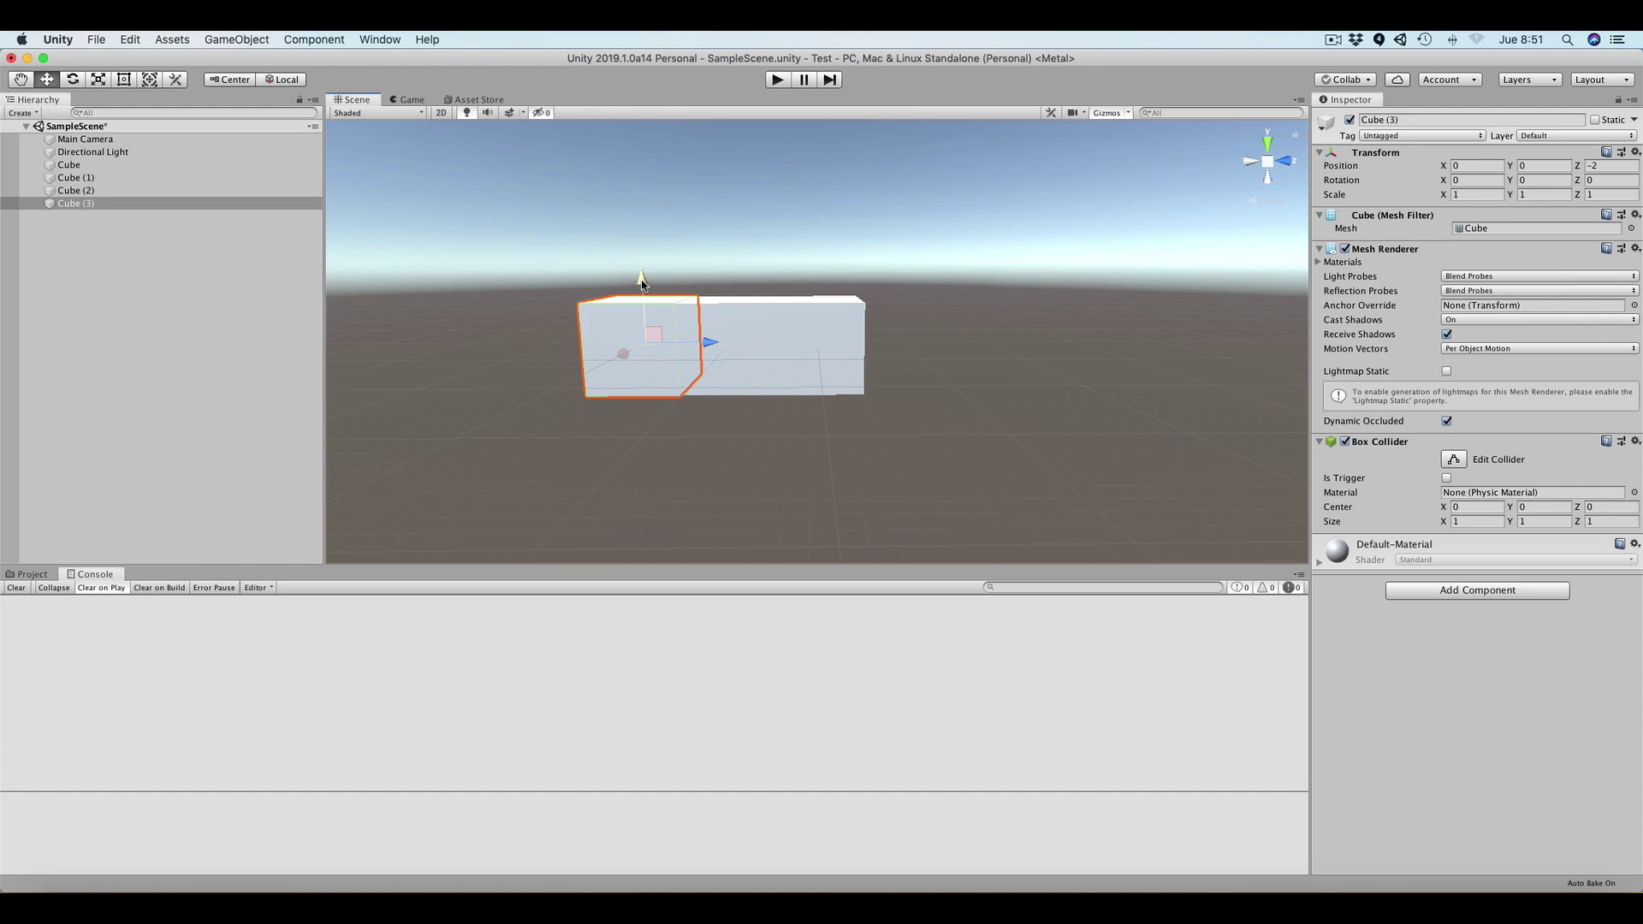
drag(640, 275, 645, 202)
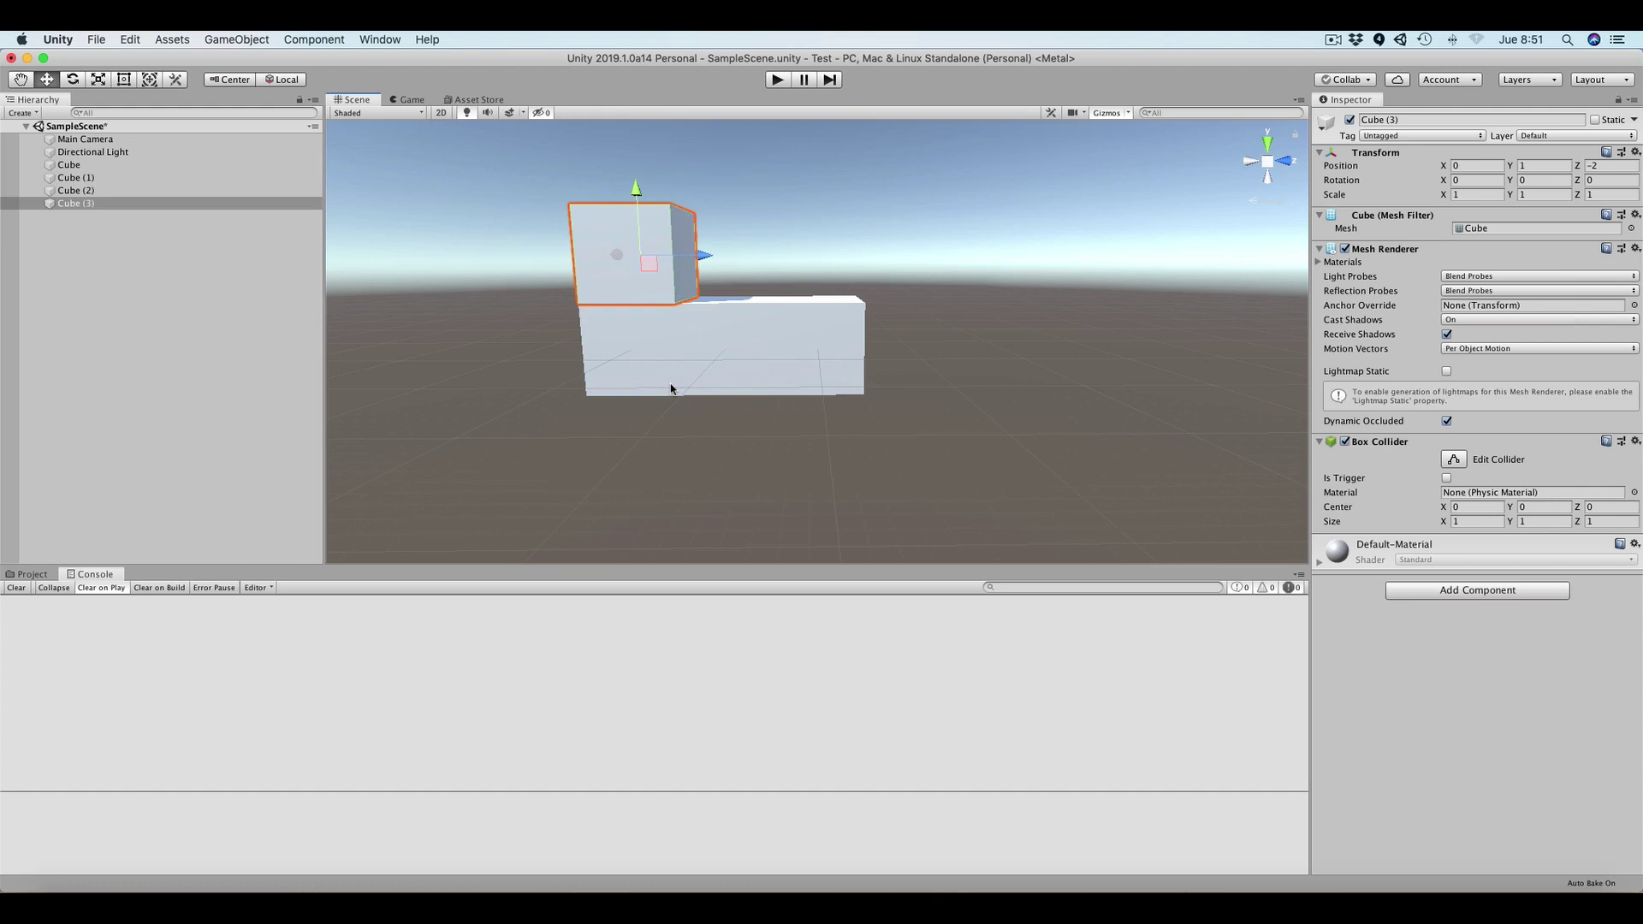
Duplicate the upper cube twice with increment snapping, placing the copies at Z -1 and Z 0 along the upper row.
key(super+d)
drag(707, 255, 745, 263)
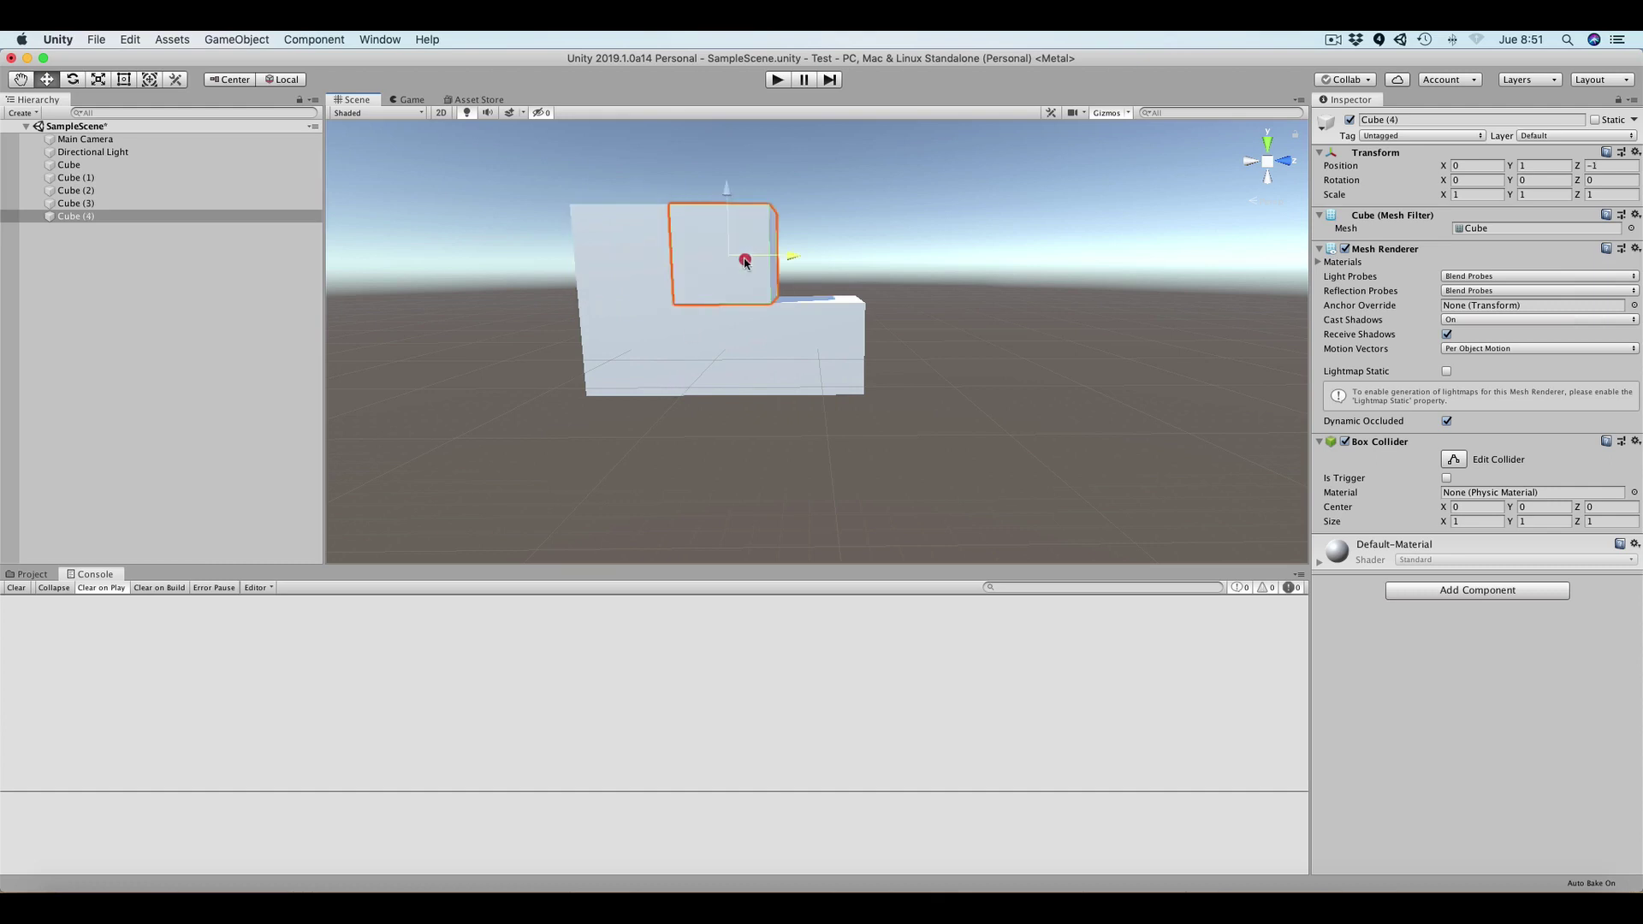
key(super+d)
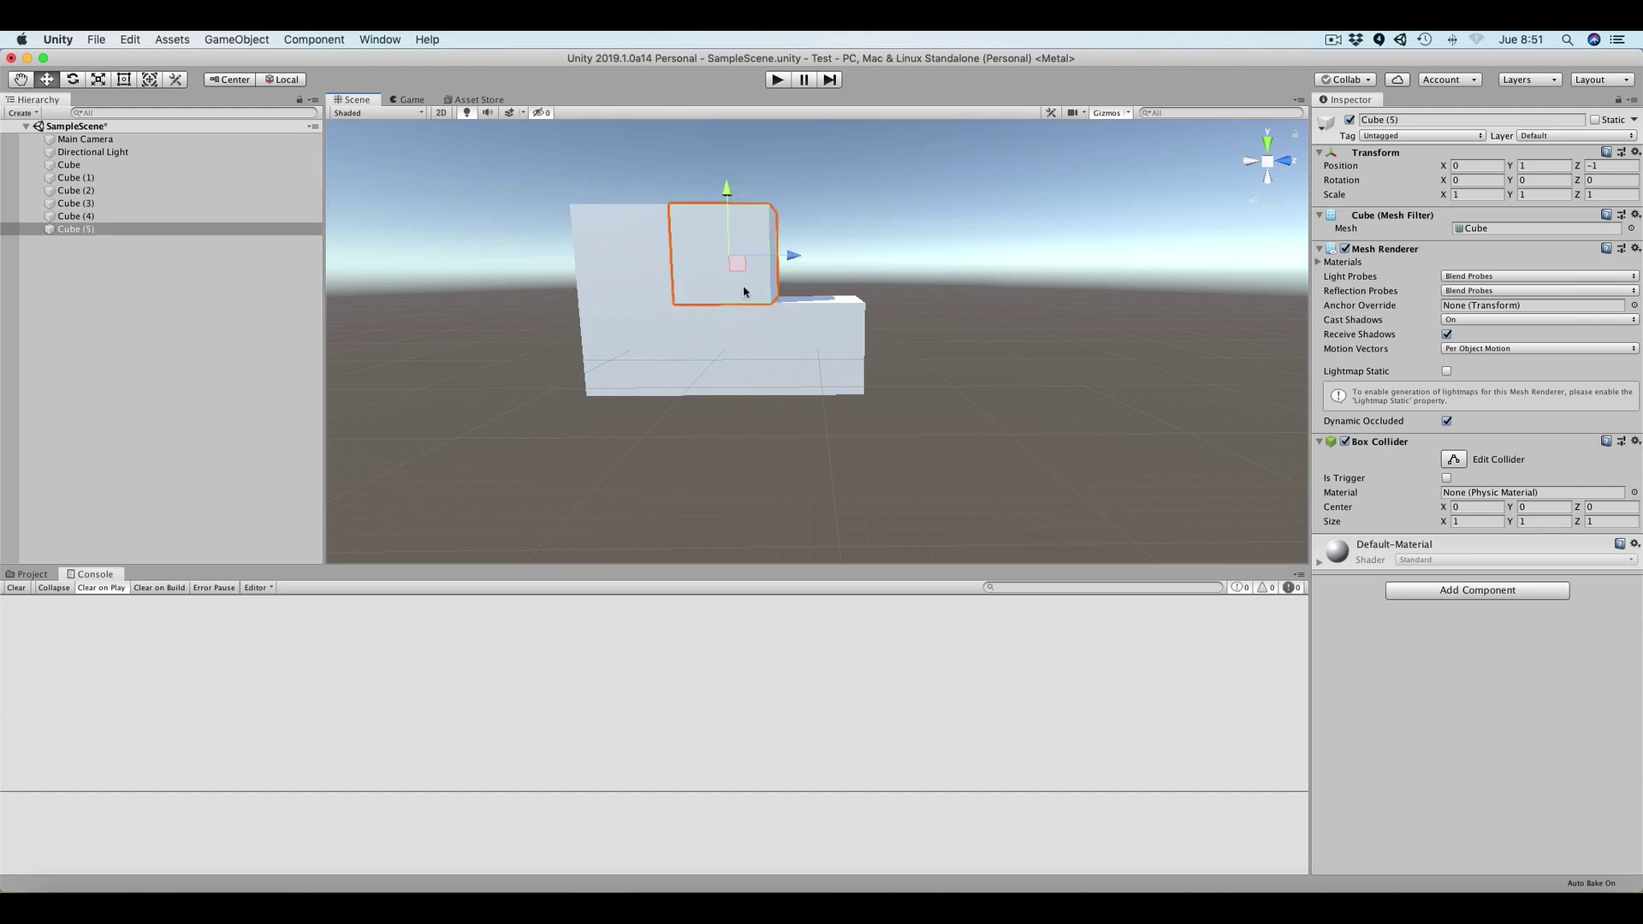
drag(792, 257, 667, 377)
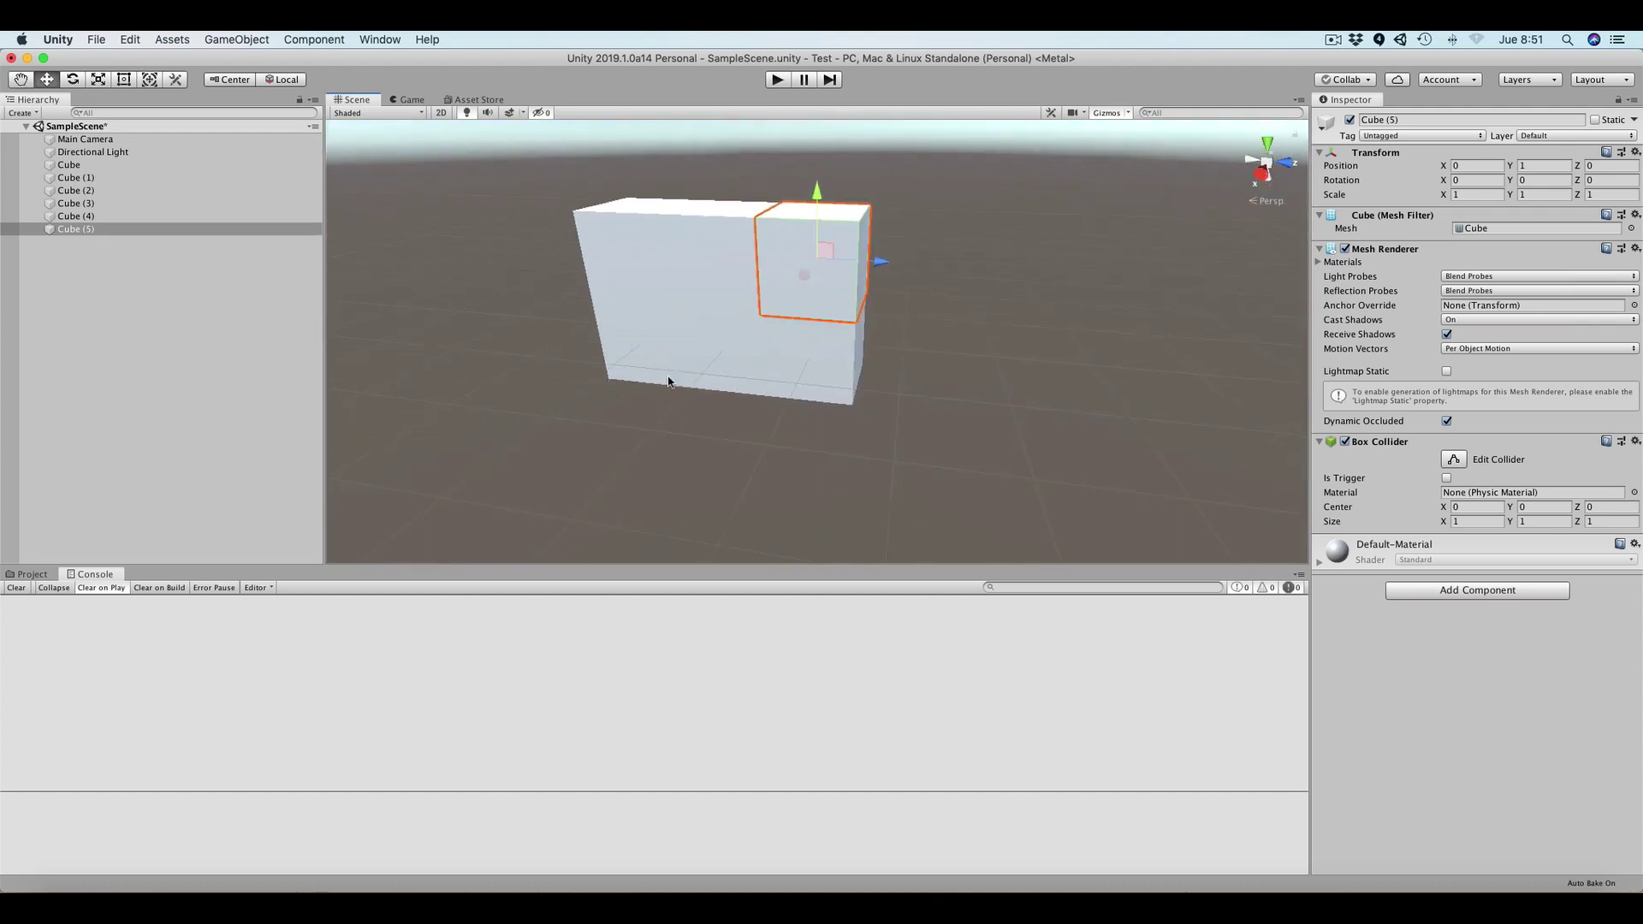
Move the last upper cube freely away from the block, to about X 1.123, Y 1.394, Z 1.345.
alt+drag(697, 387, 719, 335)
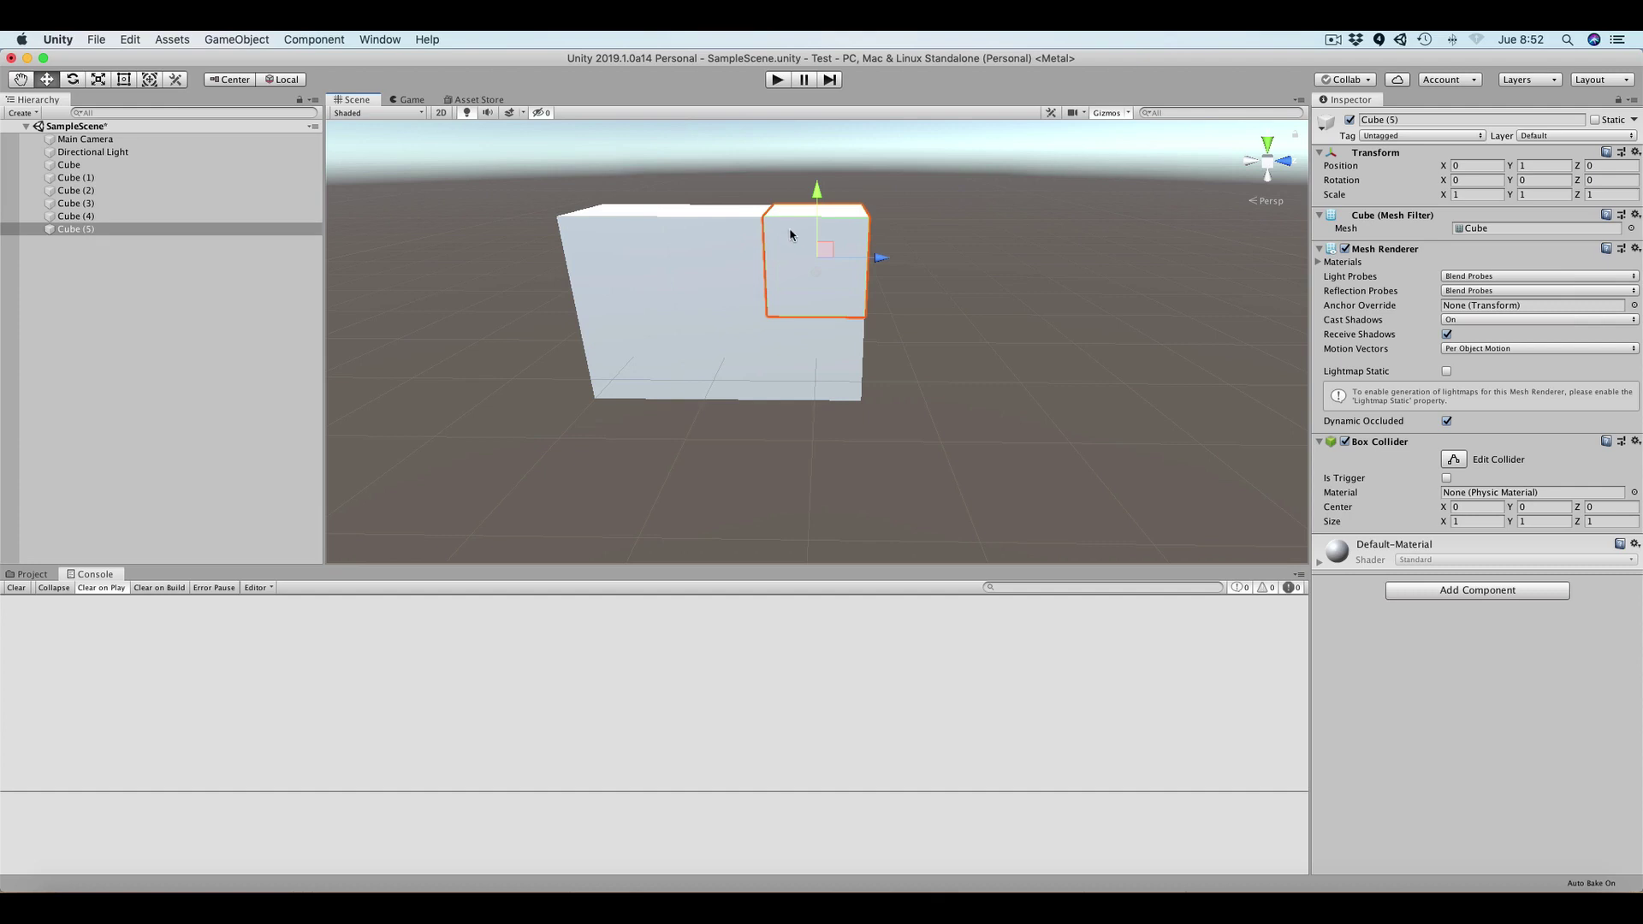
alt+drag(715, 348, 796, 366)
drag(846, 284, 997, 183)
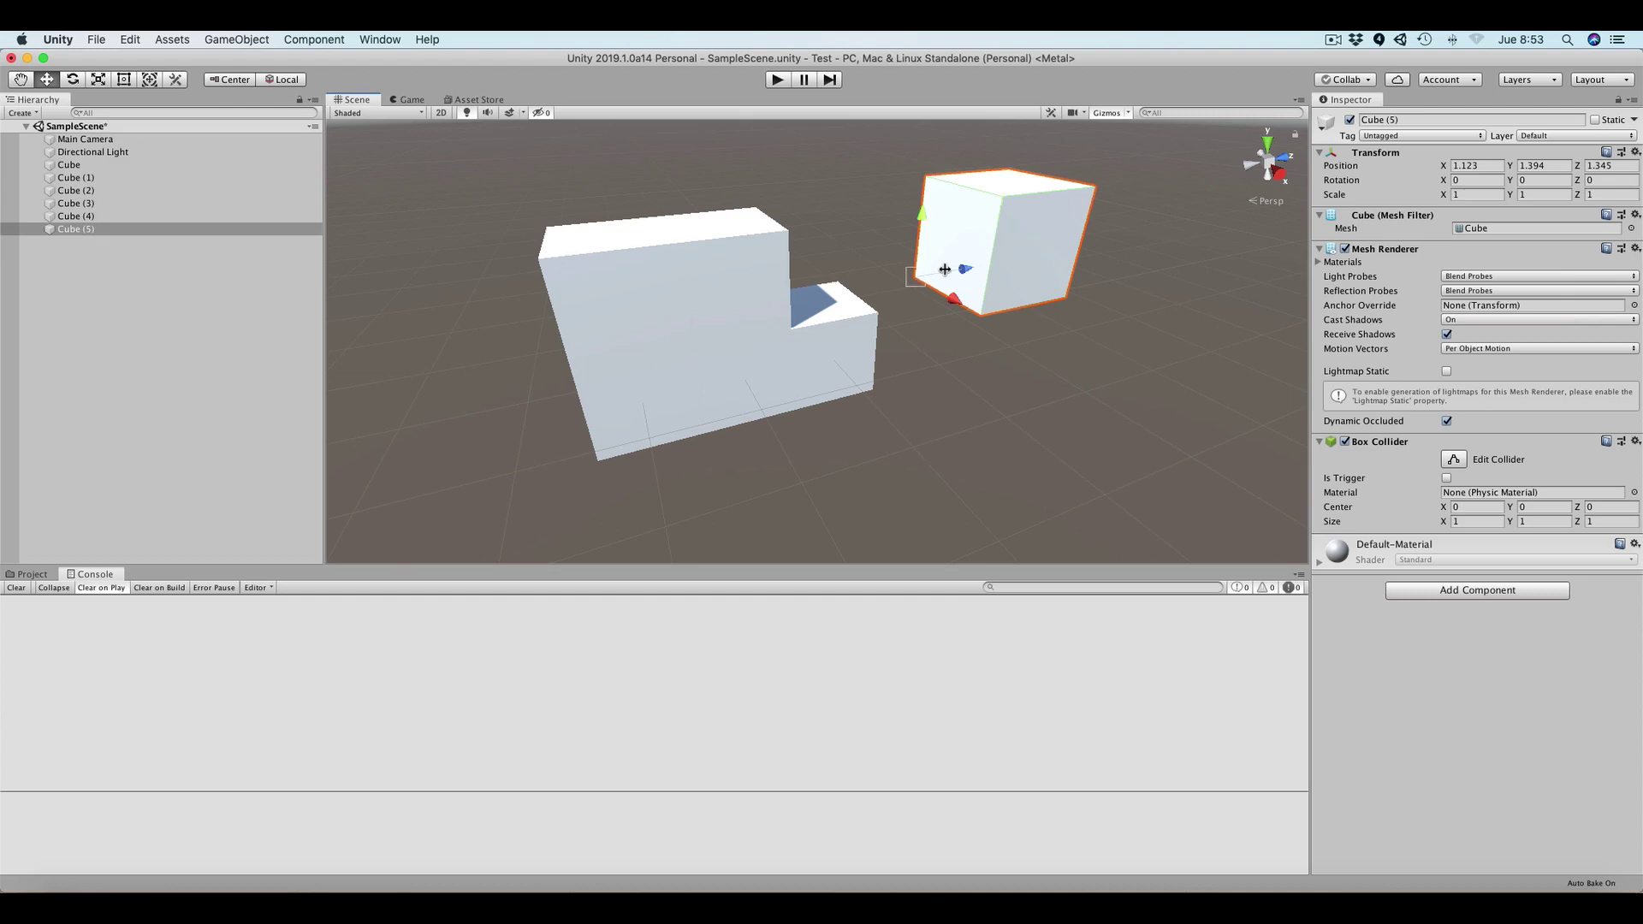
Vertex-snap the detached cube's lower corner to the upper corner of the bottom row, at position 1, 1, 1.
key(v)
mouse_move(917, 280)
mouse_down()
mouse_move(876, 315)
mouse_move(841, 302)
mouse_move(795, 321)
mouse_move(780, 244)
mouse_move(539, 257)
mouse_move(785, 235)
mouse_move(799, 319)
mouse_move(876, 316)
mouse_up()
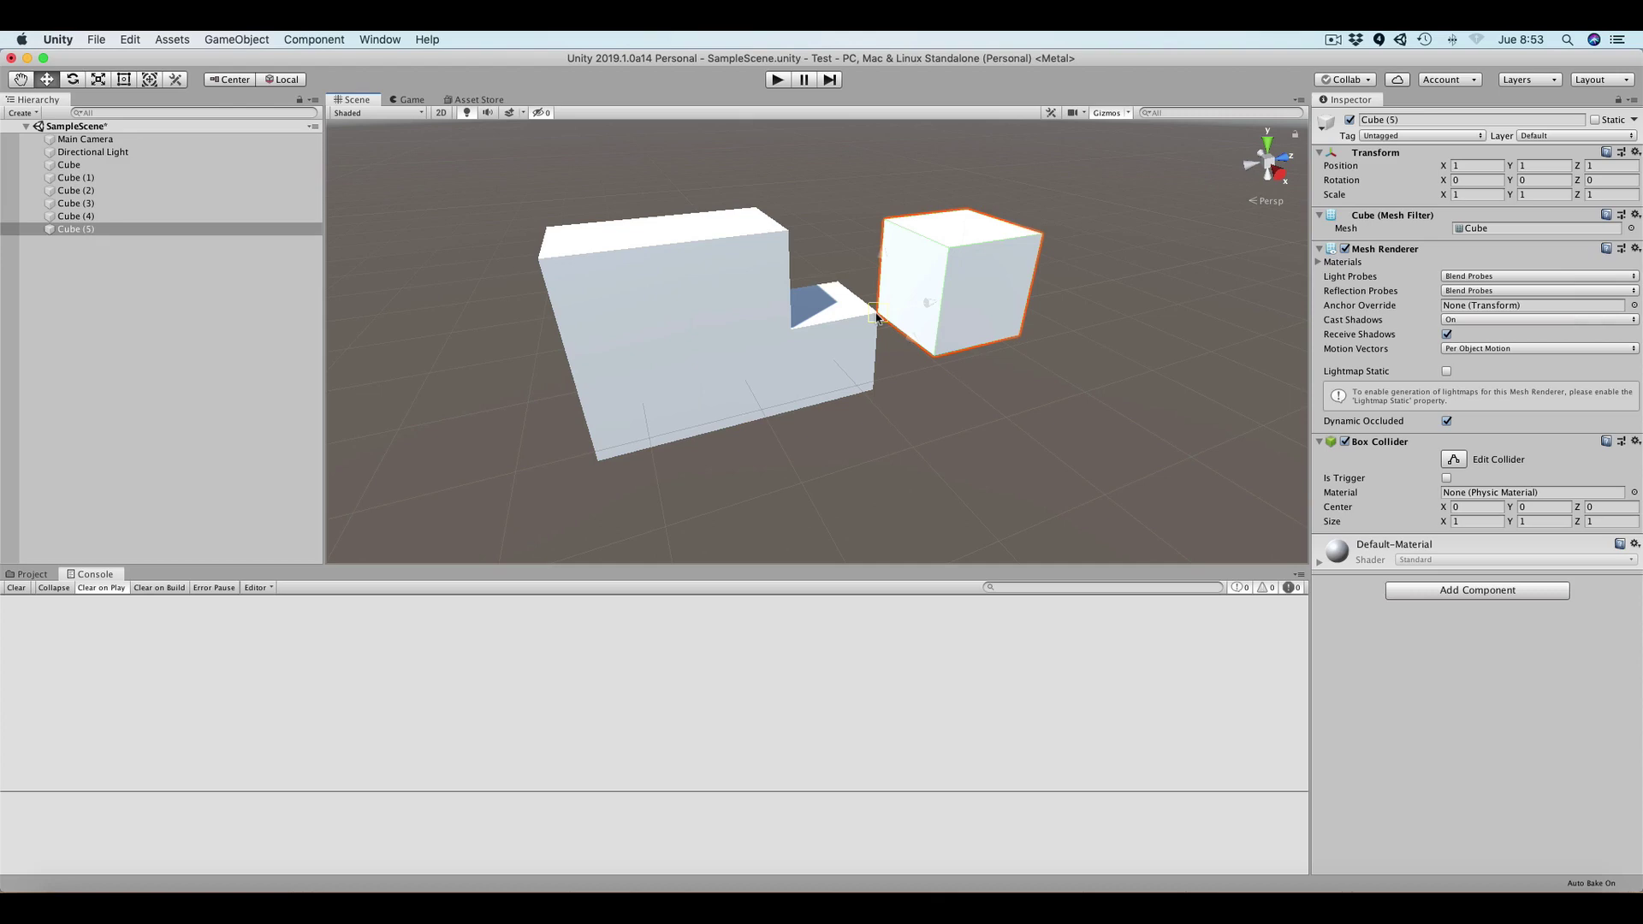
click(876, 315)
Duplicate the detached cube and move the copy away and upward, to about X 2.731, Y 2.153, Z 1.747.
mouse_move(865, 378)
alt+mouse_down()
mouse_move(763, 423)
mouse_move(932, 448)
mouse_move(864, 376)
mouse_move(970, 235)
mouse_move(858, 253)
mouse_move(848, 360)
alt+mouse_up()
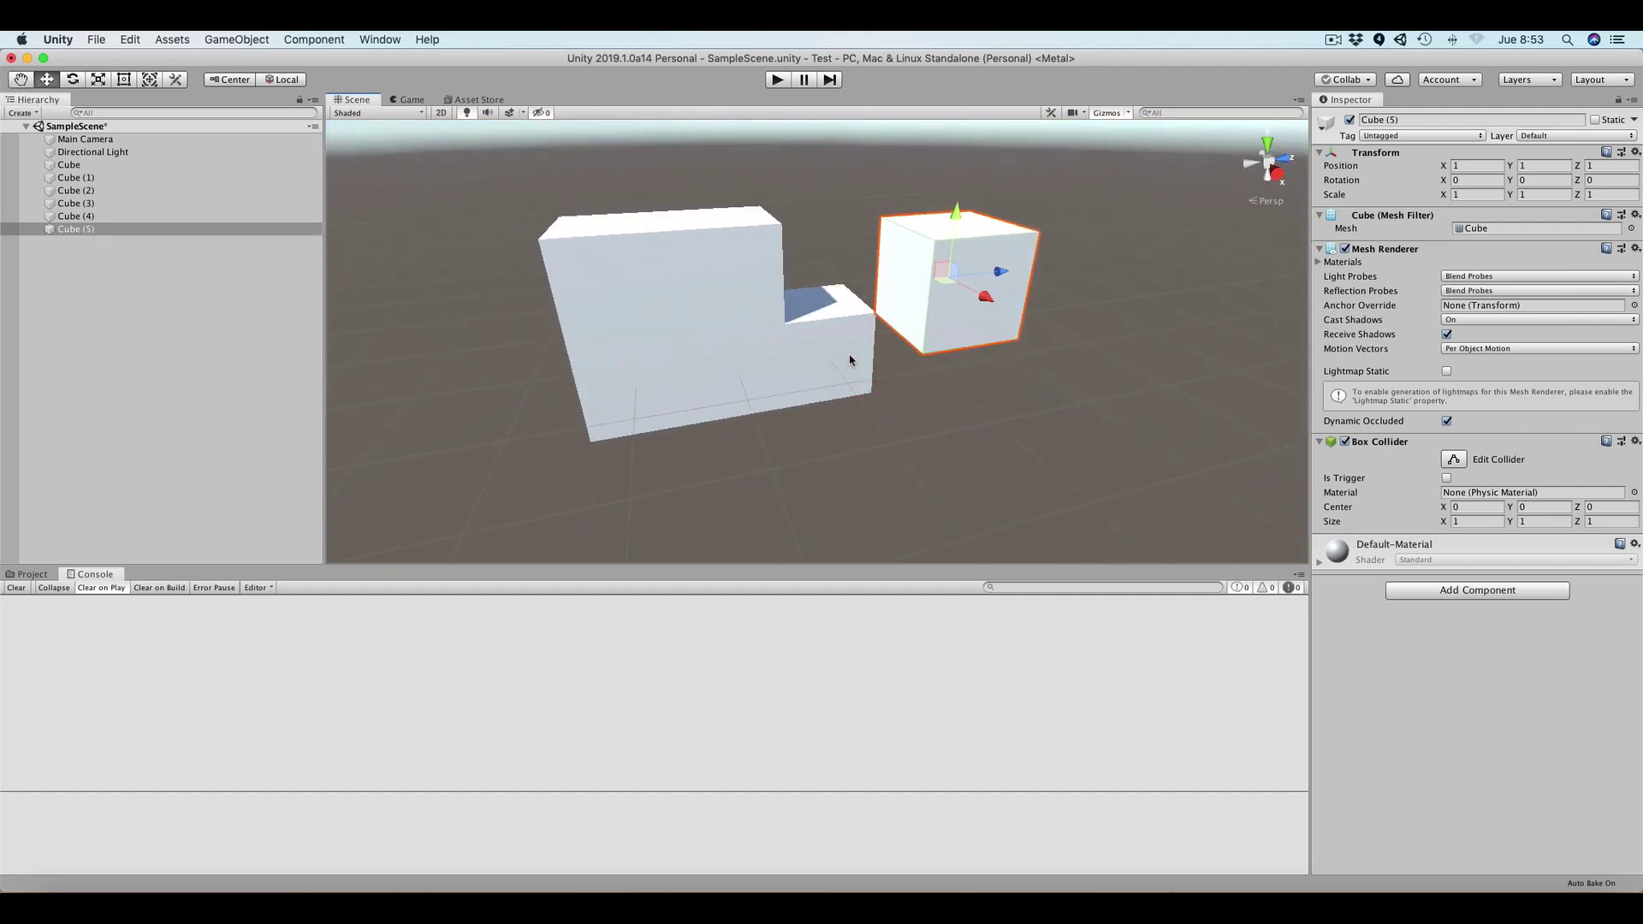
click(947, 316)
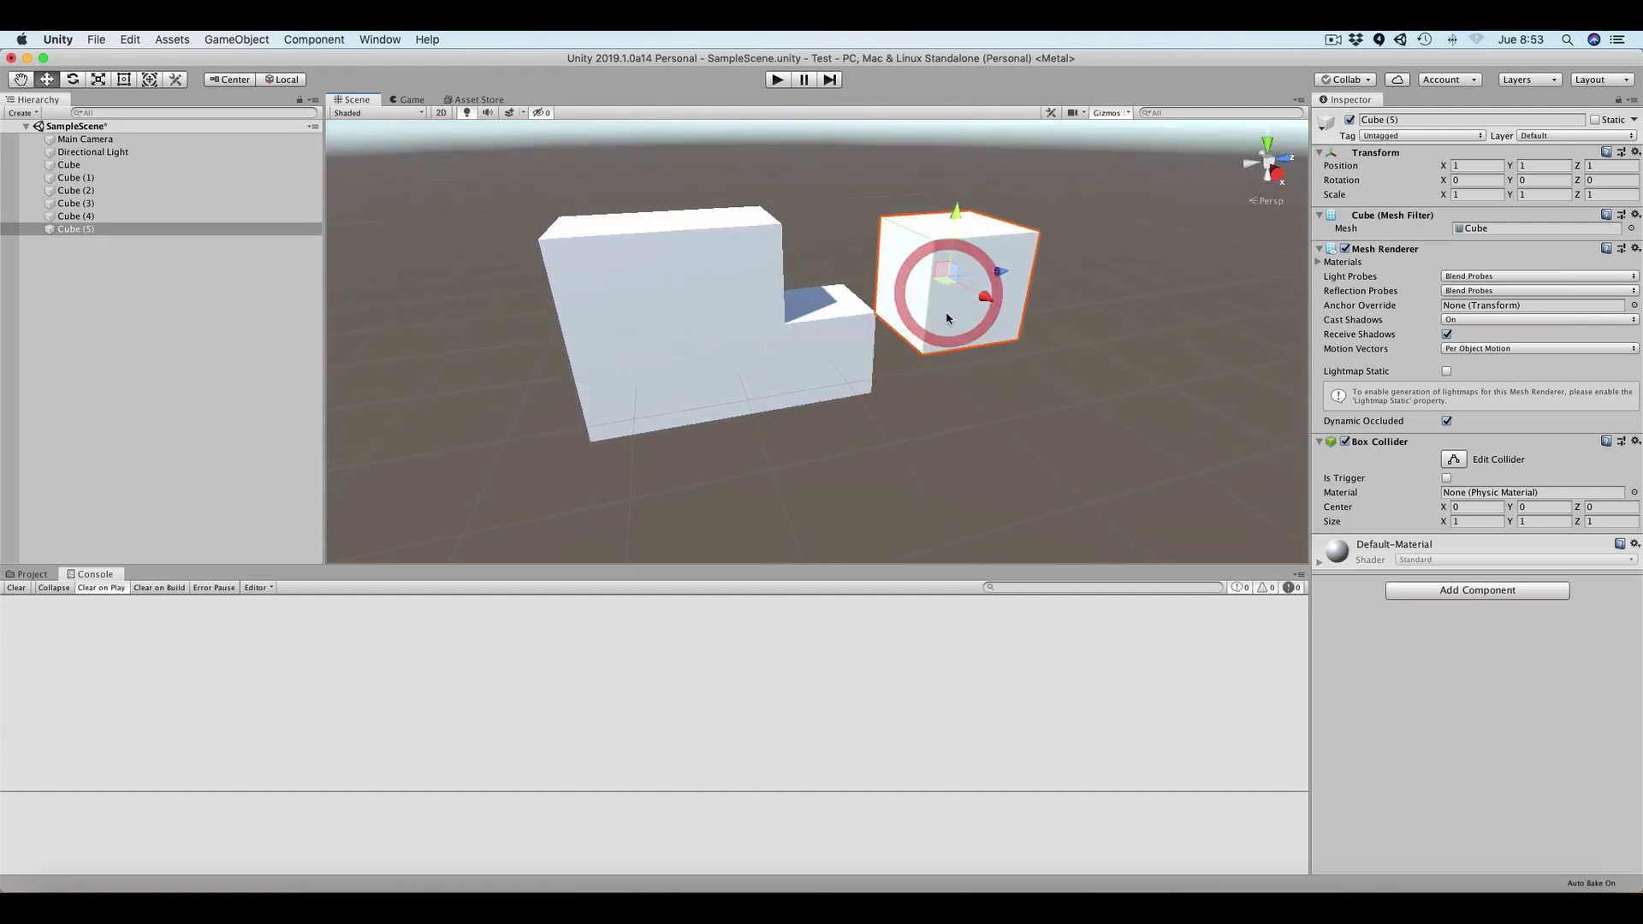
key(super+d)
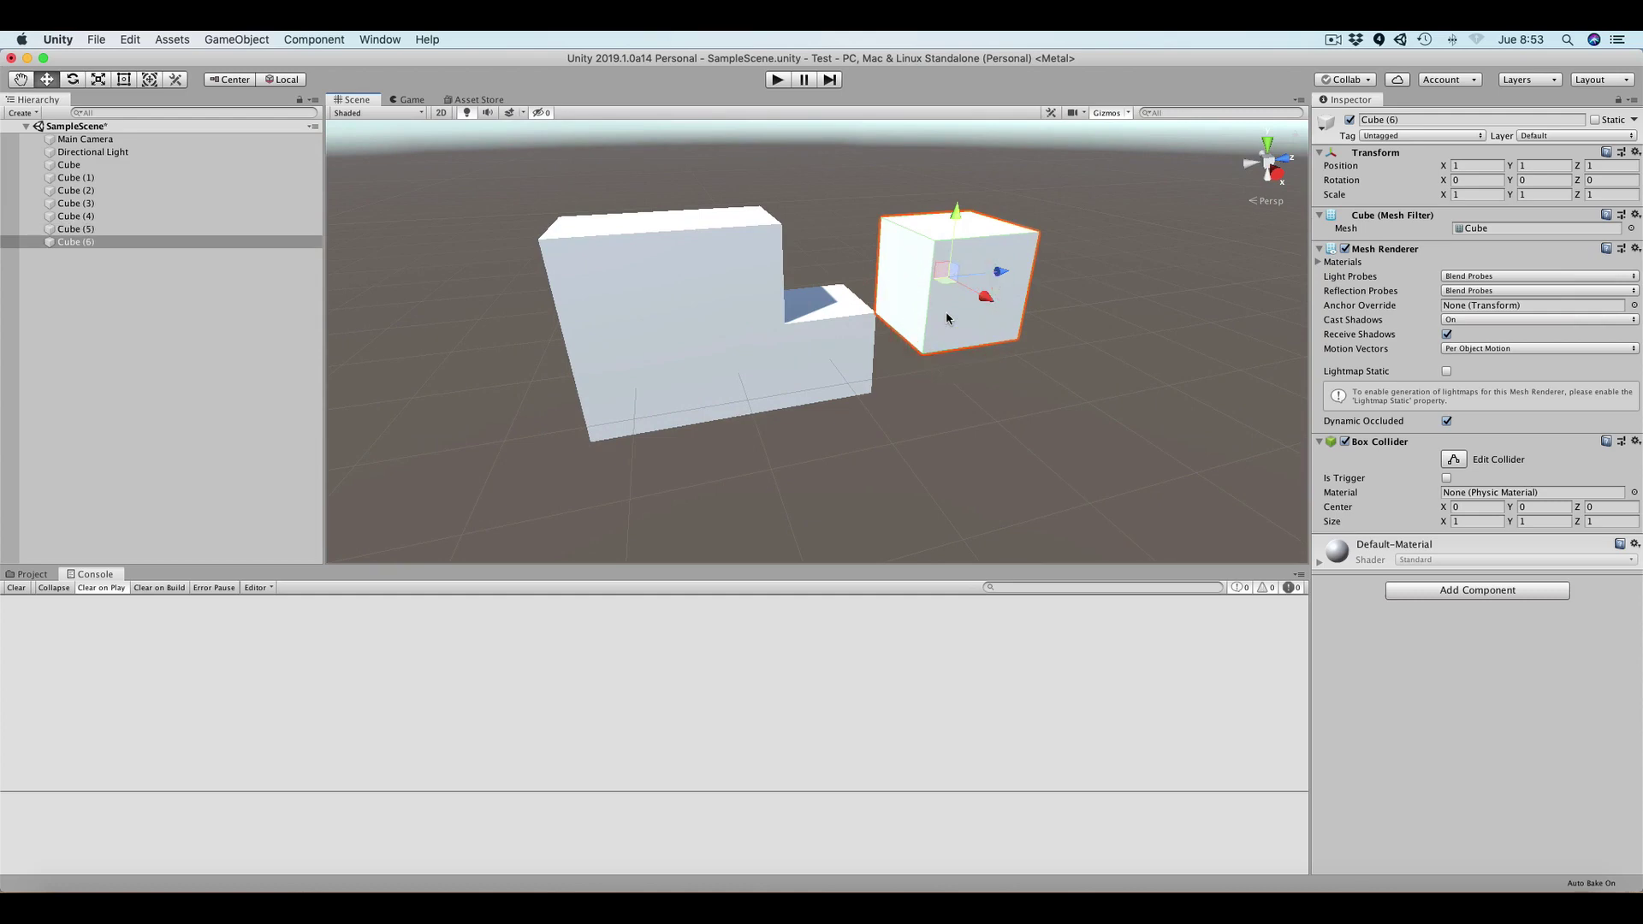
drag(986, 297, 1096, 257)
scroll(991, 293, down, 3)
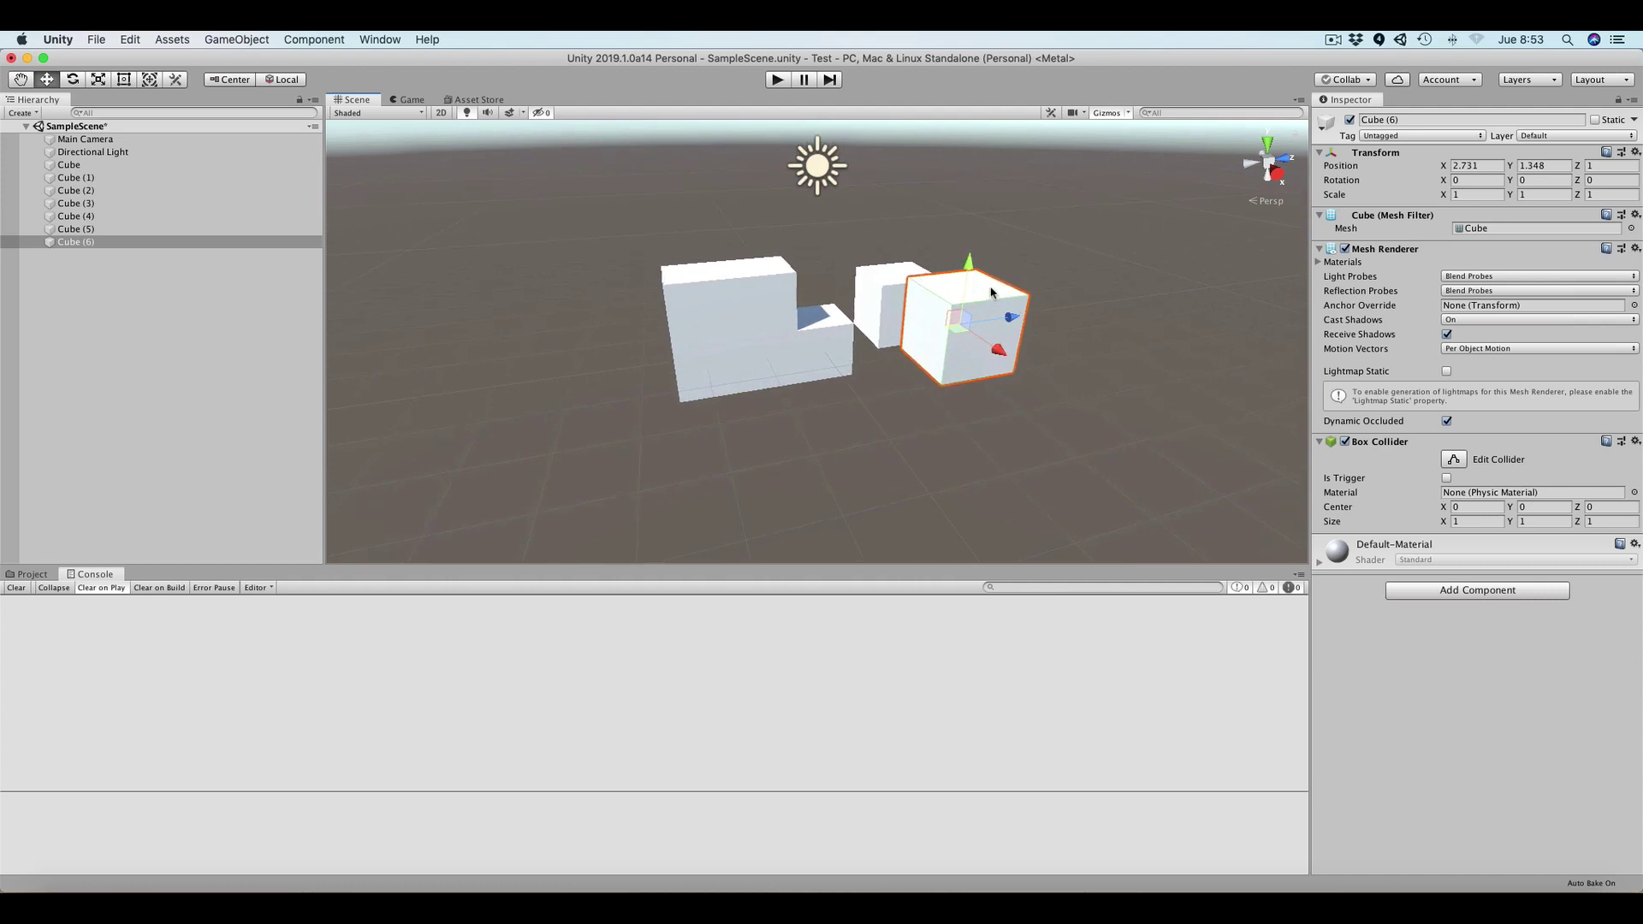
drag(996, 265, 1070, 253)
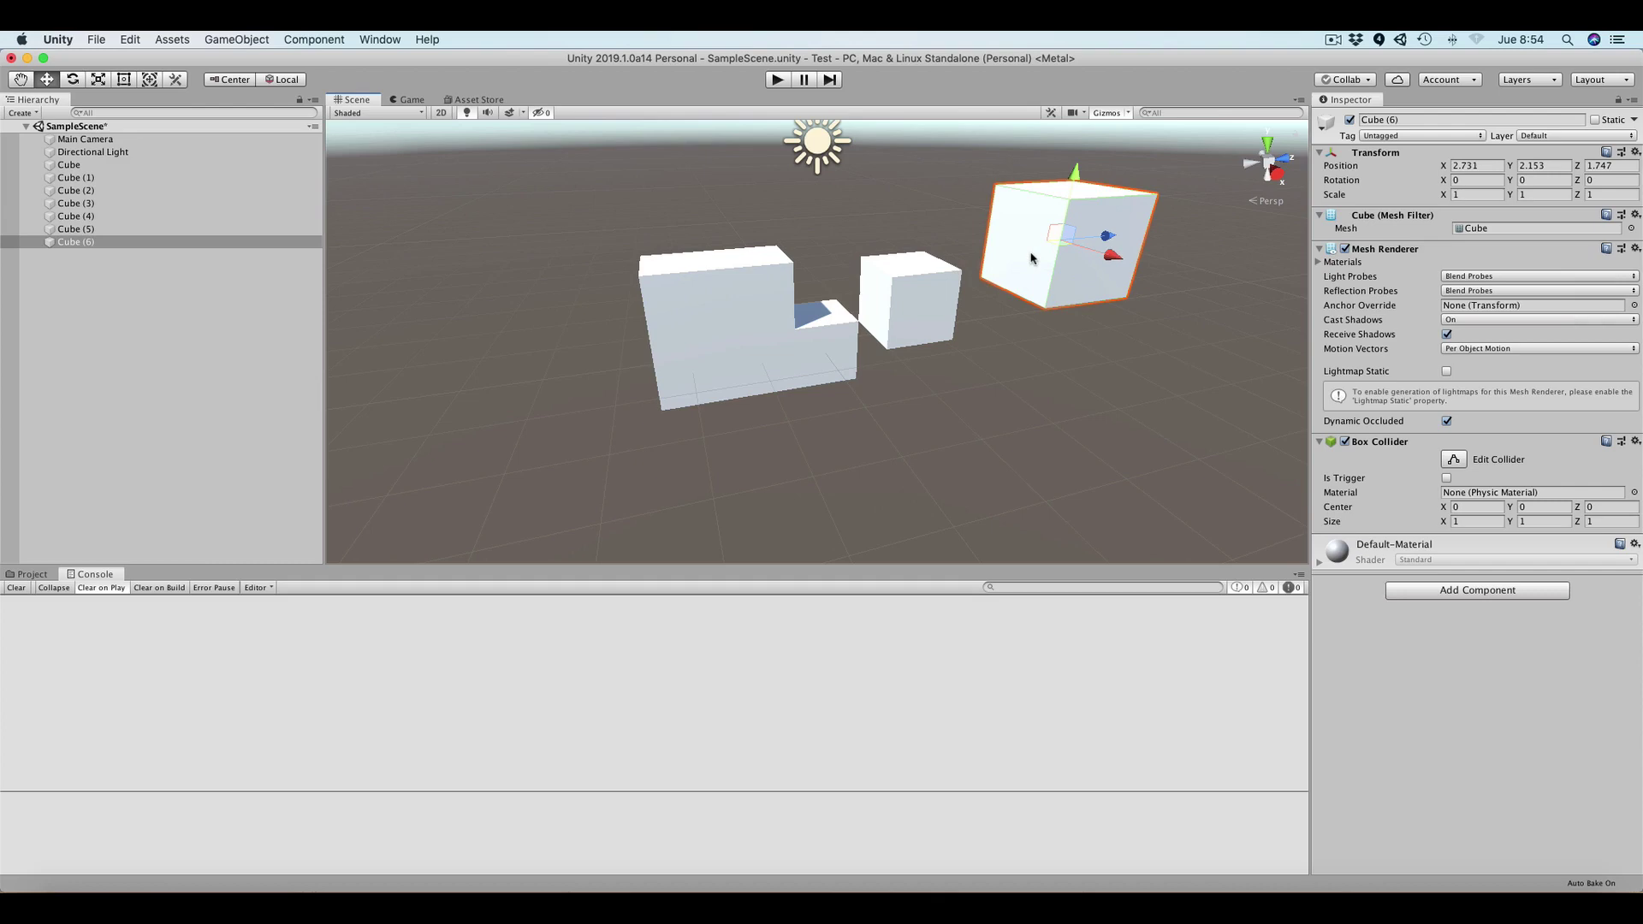
Vertex-snap the new copy's lower corner to the previous cube's upper corner, at position 2, 2, 2.
key(v)
drag(980, 278, 967, 274)
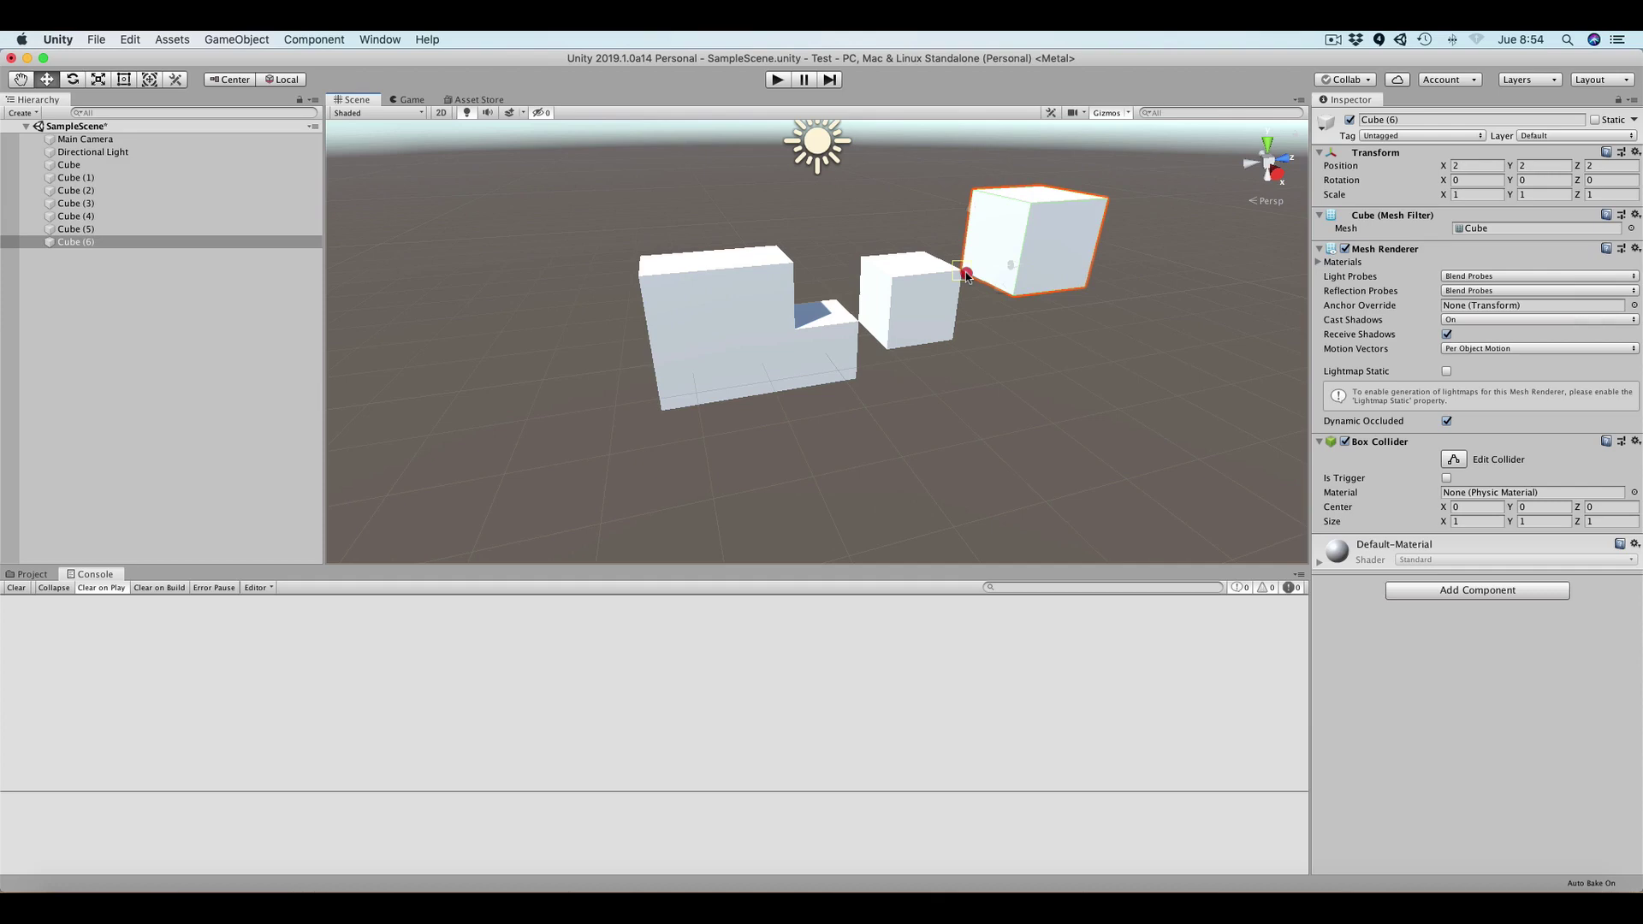
mouse_move(967, 275)
mouse_down()
mouse_move(864, 266)
mouse_move(964, 341)
mouse_move(963, 281)
mouse_up()
drag(962, 277, 961, 278)
alt+drag(988, 313, 978, 270)
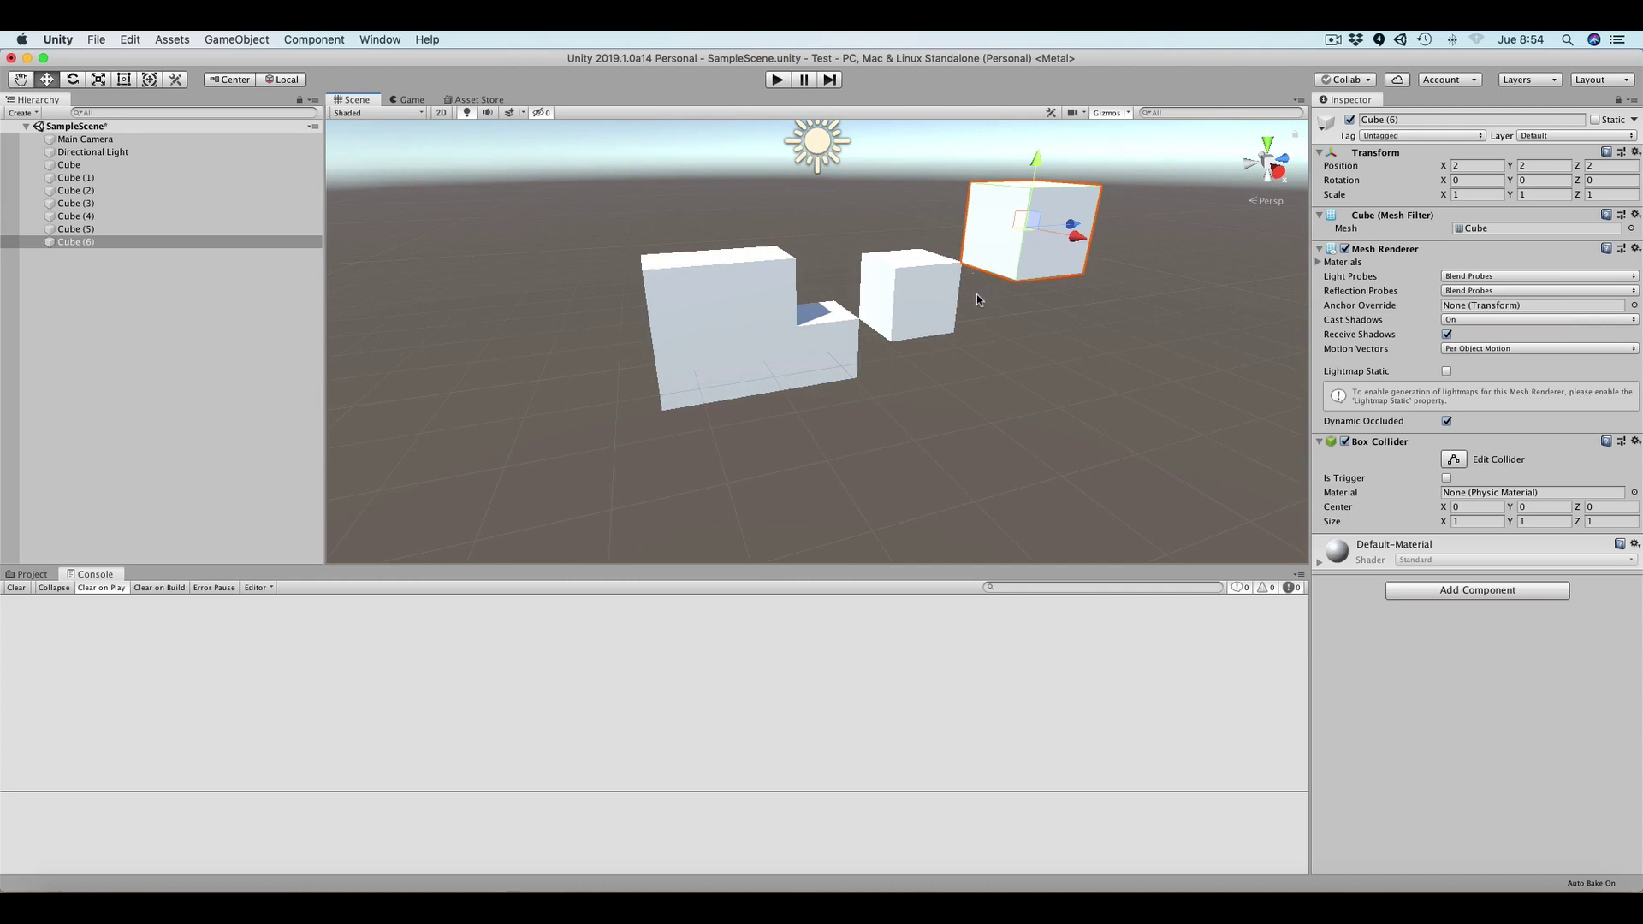
alt+drag(977, 297, 854, 347)
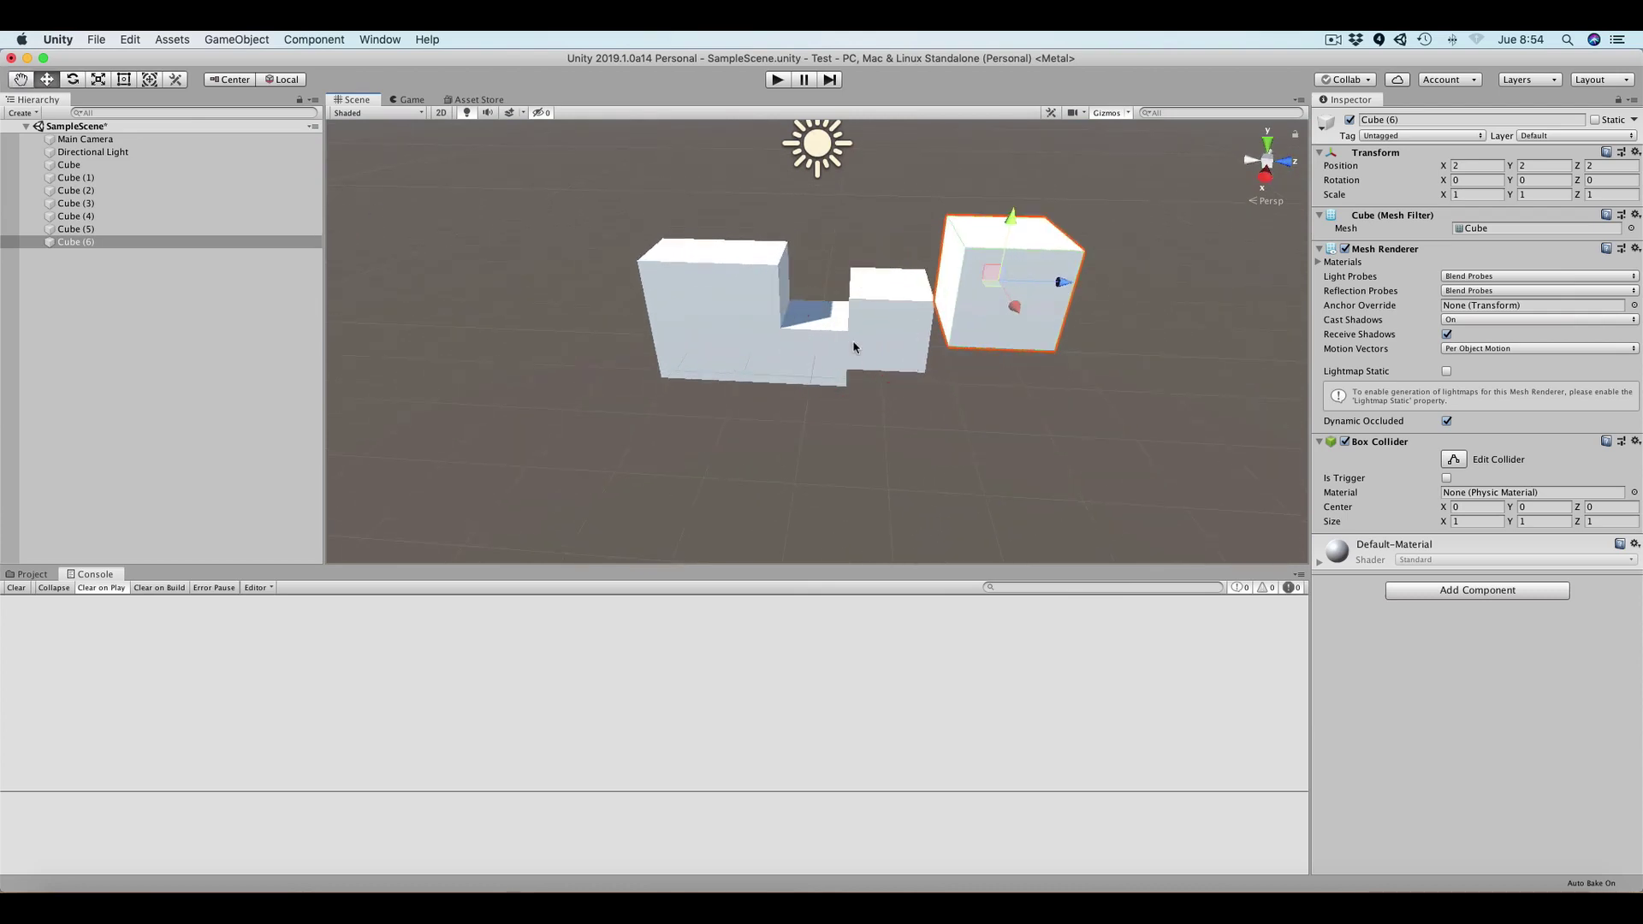